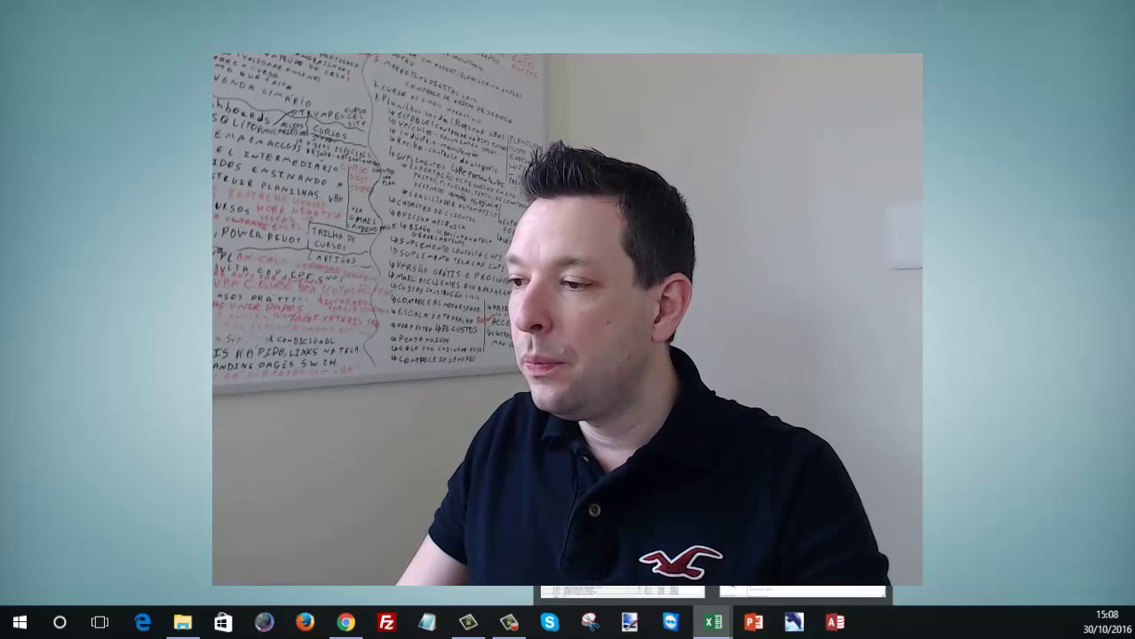
Bring the 'Separar dados de uma planilha automaticamente' workbook forward and select cell B2 in the Loja column.
click(716, 624)
click(133, 216)
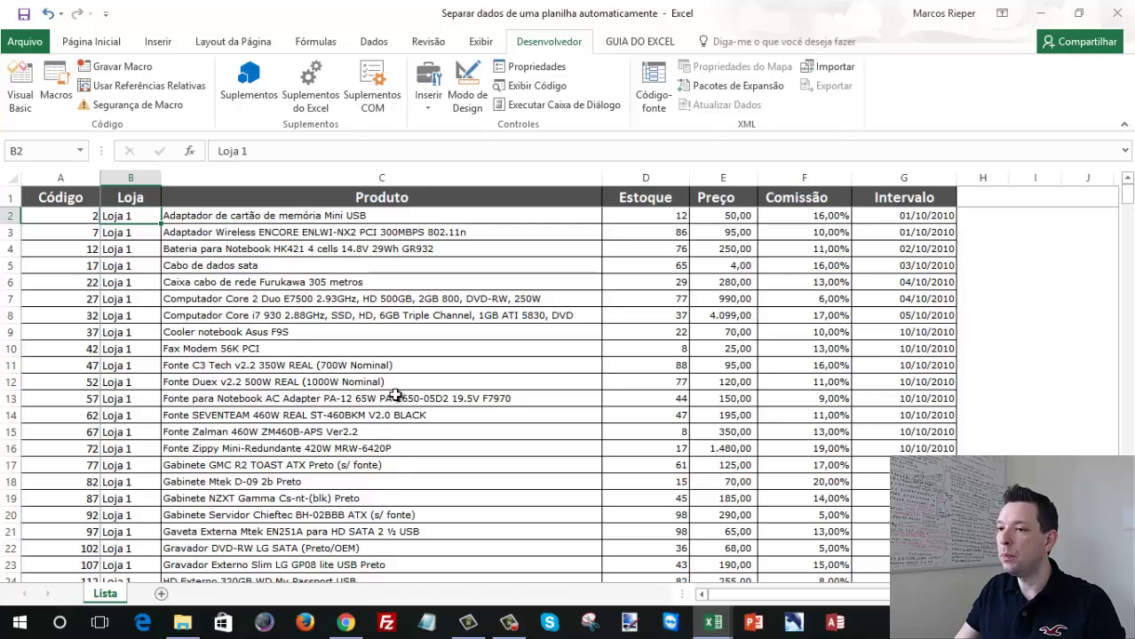
scroll(121, 226, down, 4)
scroll(122, 228, down, 9)
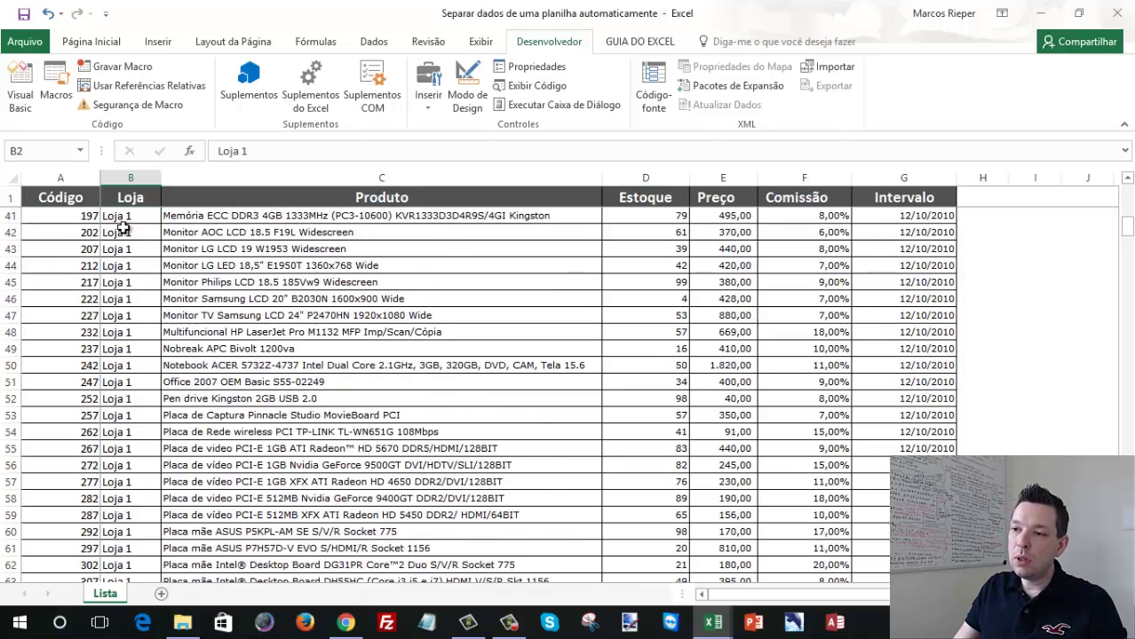
scroll(127, 223, down, 7)
scroll(127, 259, down, 9)
scroll(127, 261, down, 9)
scroll(128, 266, down, 9)
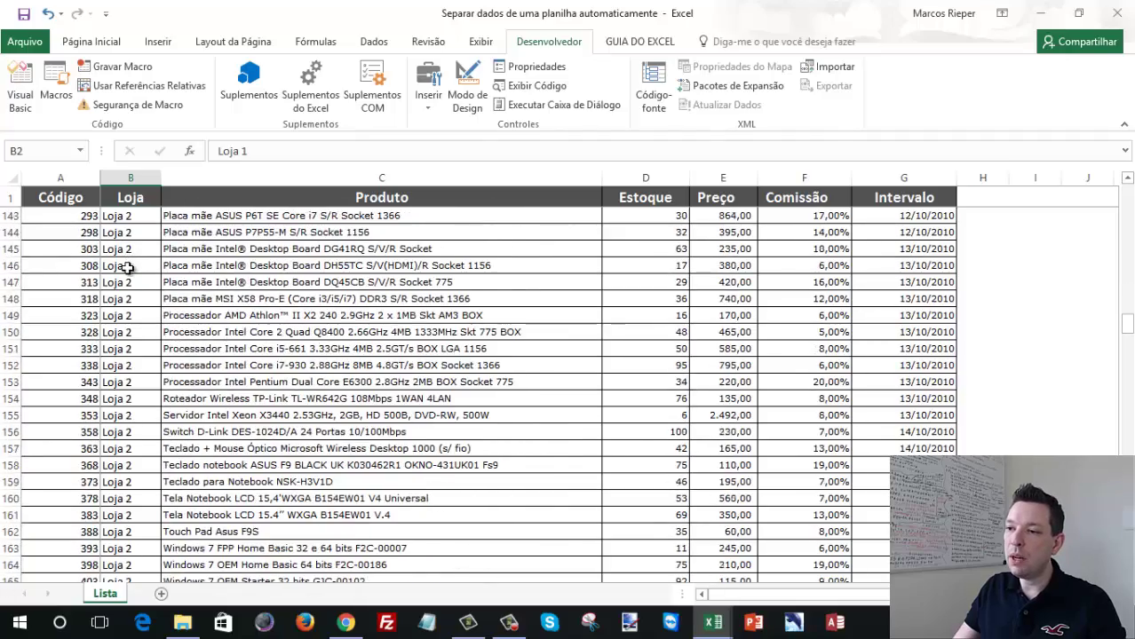
click(129, 299)
scroll(133, 302, down, 7)
scroll(135, 306, down, 6)
scroll(140, 309, down, 8)
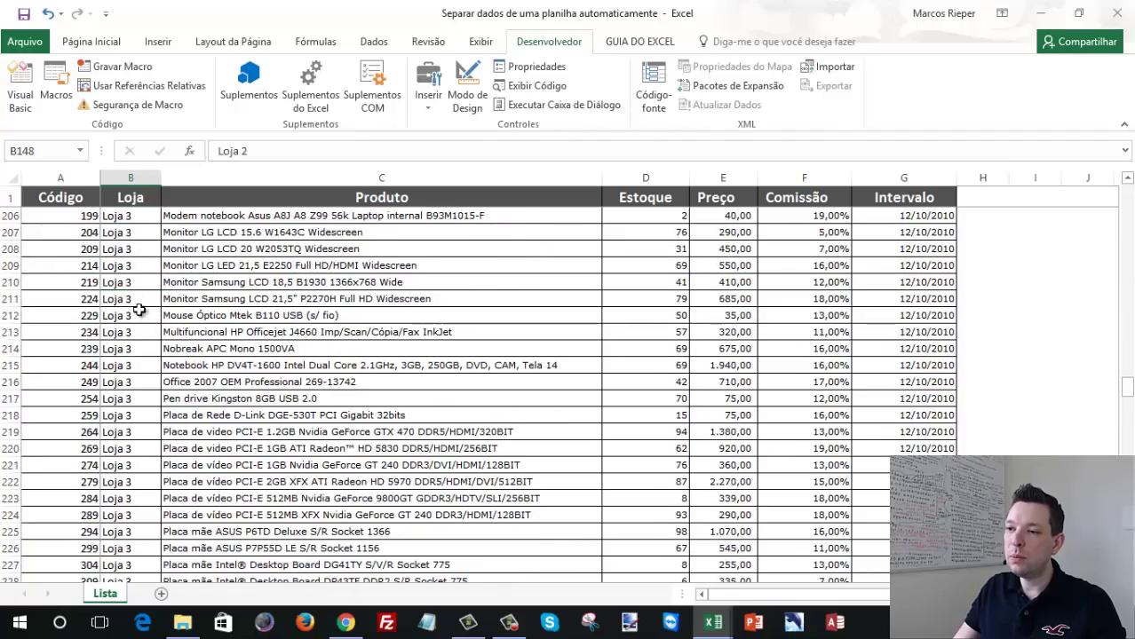
scroll(138, 309, down, 6)
scroll(133, 311, down, 6)
scroll(128, 313, down, 6)
scroll(122, 314, down, 7)
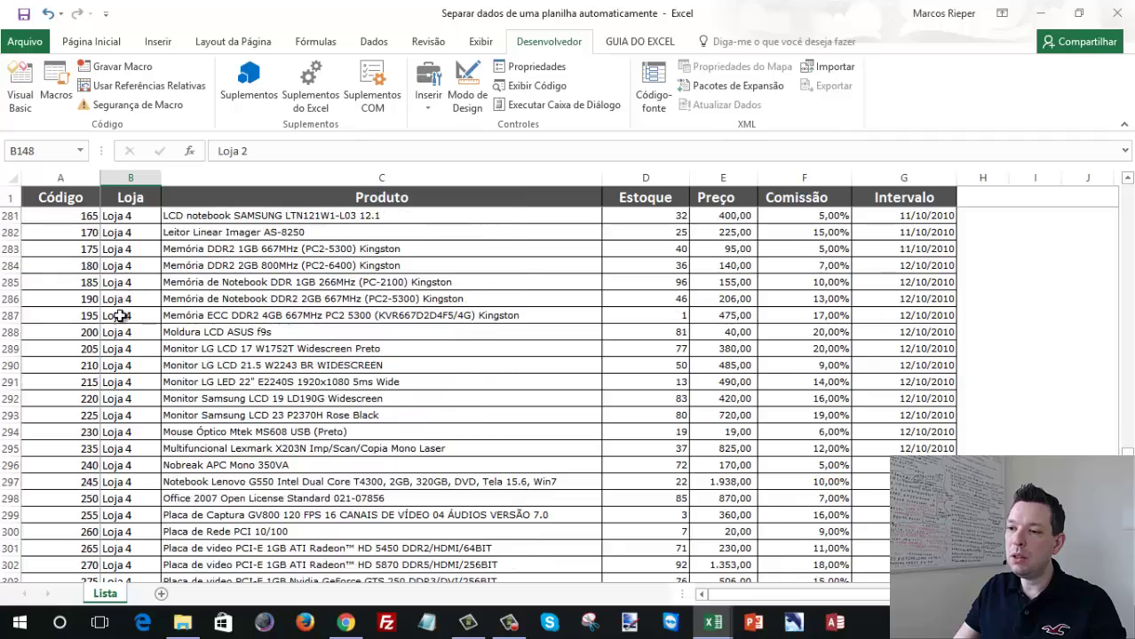
scroll(122, 317, down, 11)
scroll(125, 318, down, 8)
scroll(125, 318, down, 8)
scroll(127, 321, down, 14)
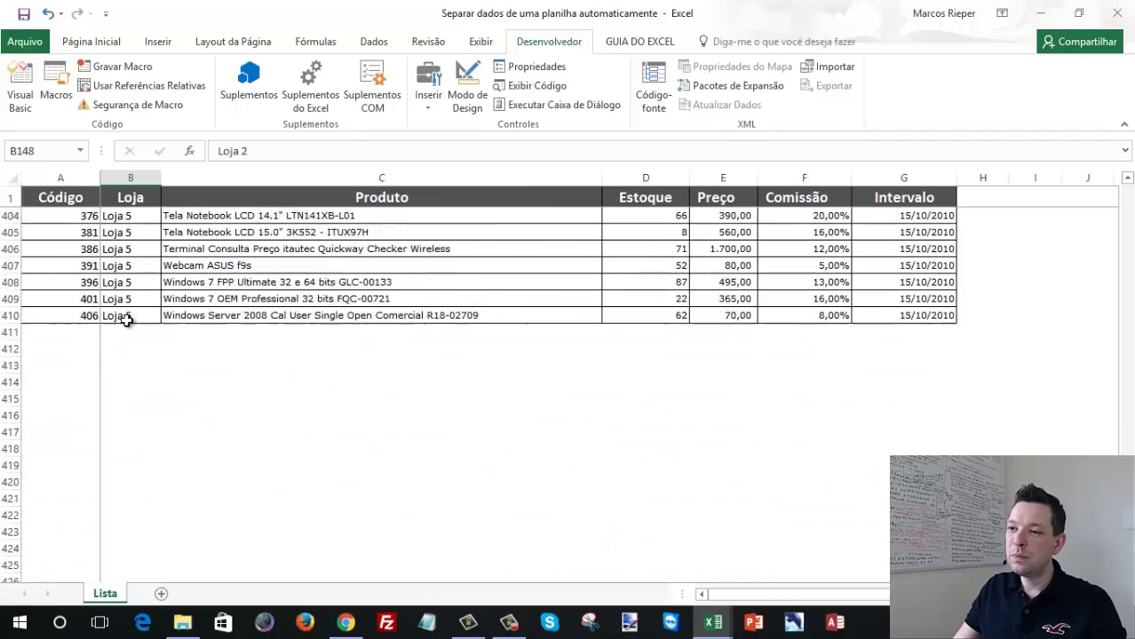
scroll(127, 320, down, 1)
click(127, 249)
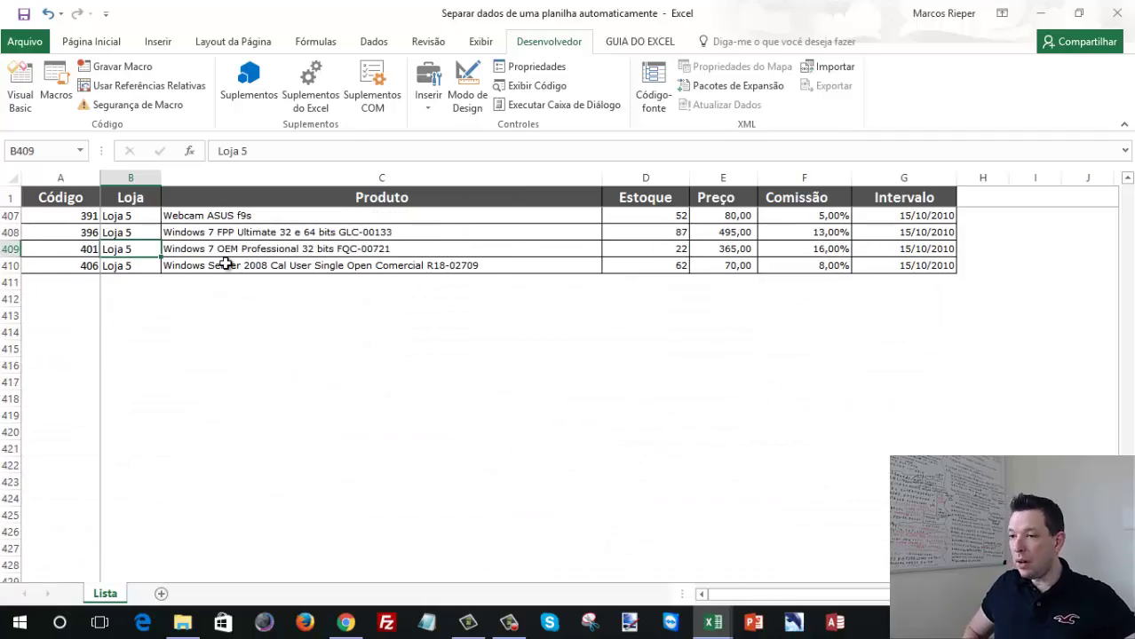
key(ctrl+Up)
drag(11, 197, 18, 463)
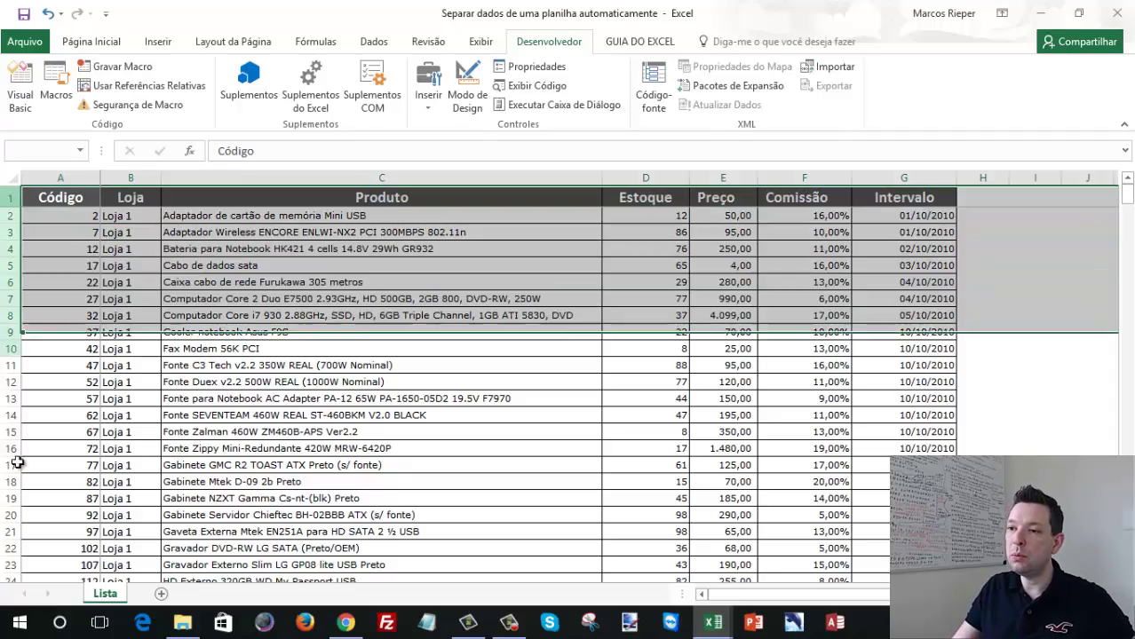
scroll(22, 471, down, 6)
scroll(27, 475, down, 4)
scroll(31, 480, down, 13)
scroll(33, 482, down, 2)
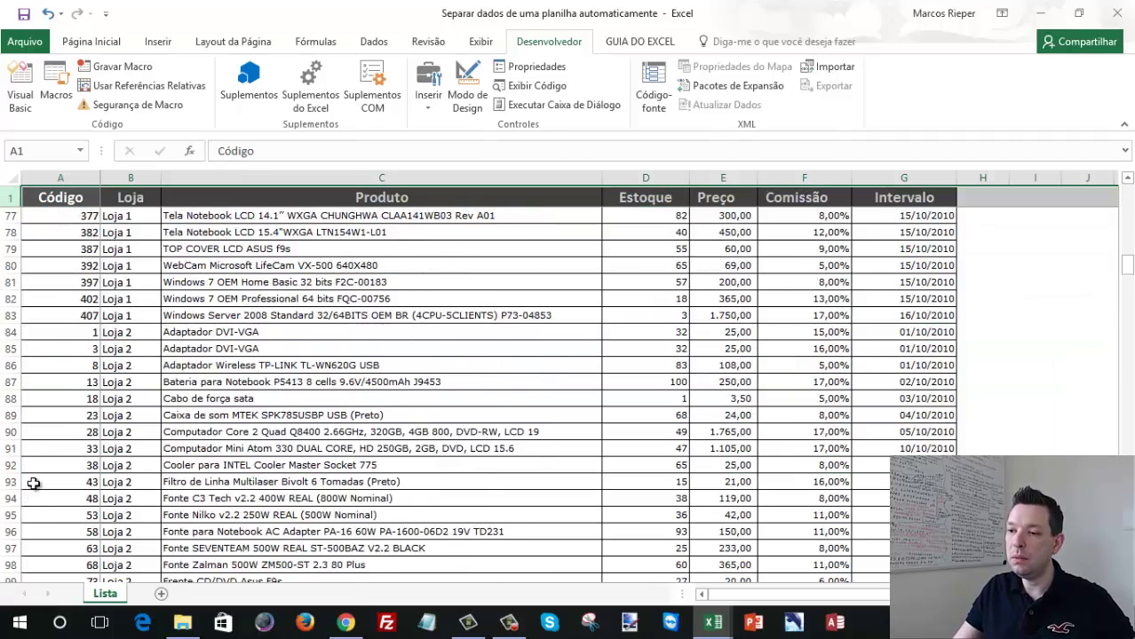
scroll(40, 466, up, 3)
Copy the header and Loja 1 rows (1–82) into a new blank workbook with autofitted columns.
shift+click(24, 453)
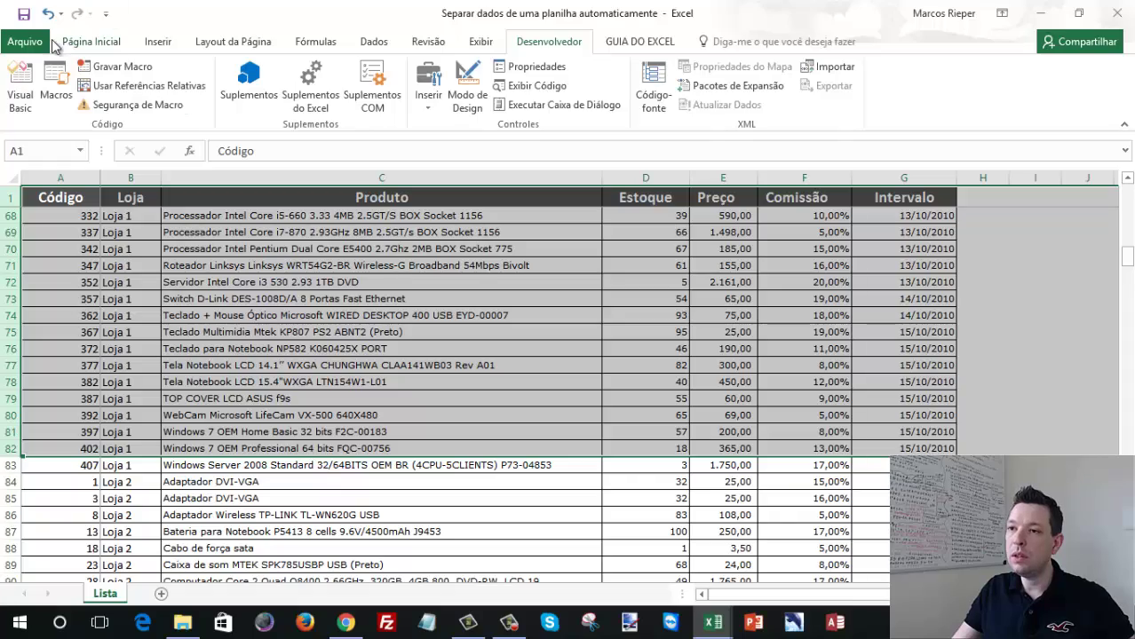
click(25, 41)
click(75, 112)
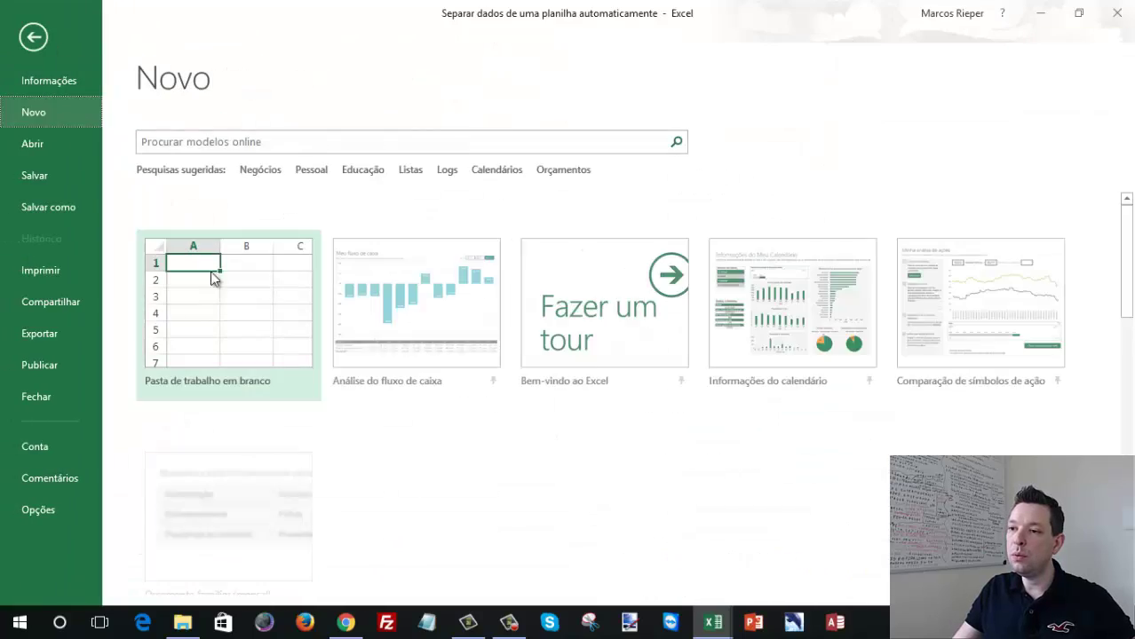
click(217, 293)
key(alt+Tab)
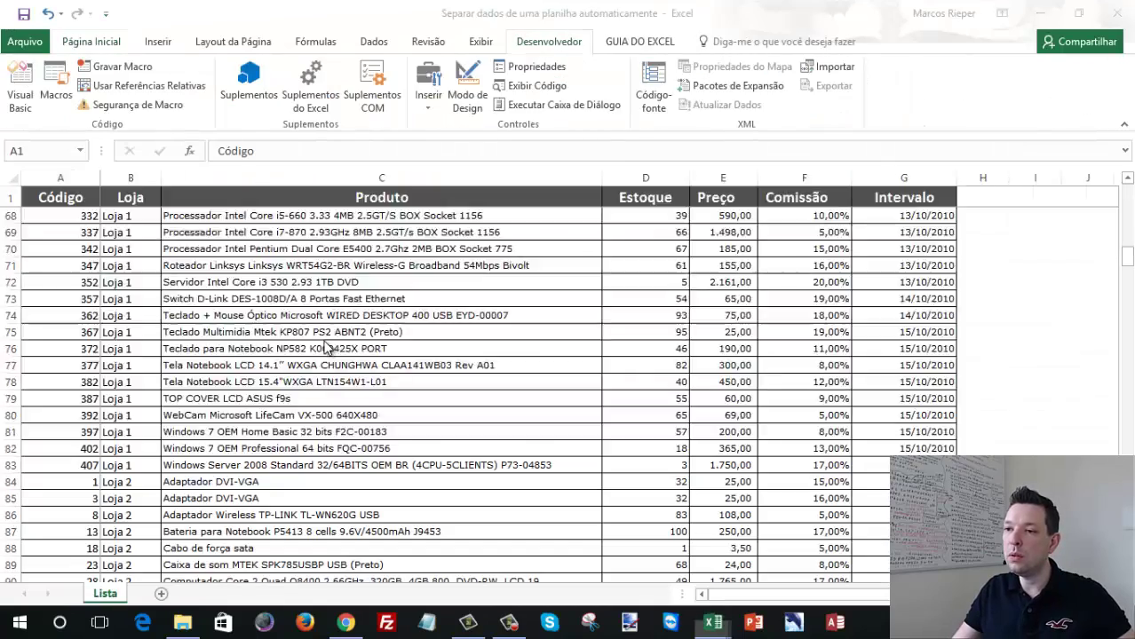
key(ctrl+c)
key(alt+Tab)
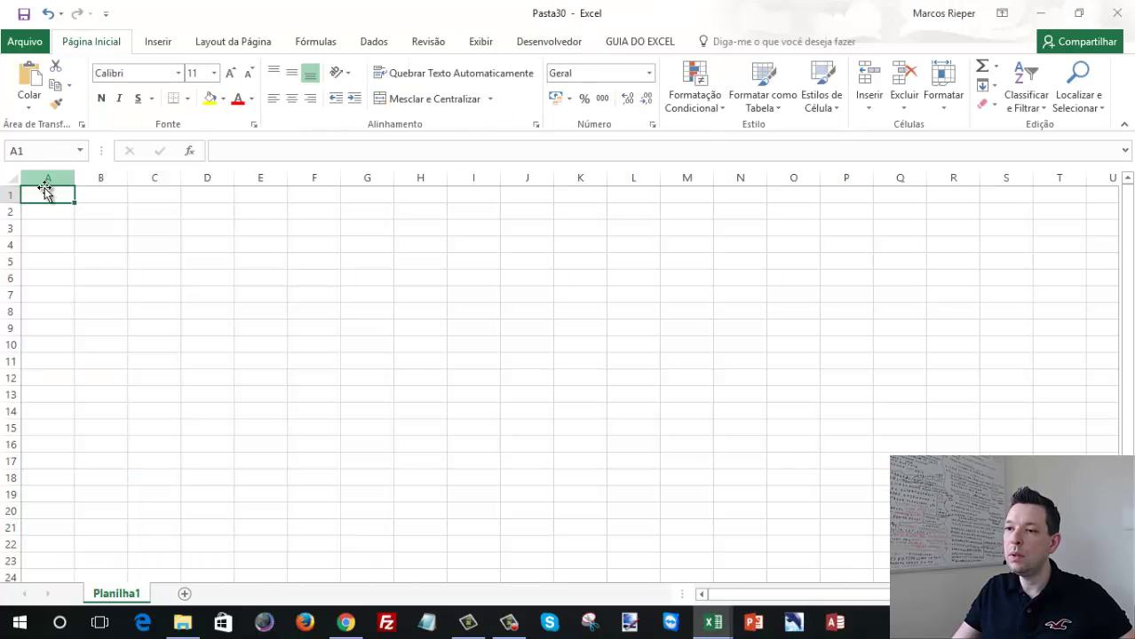
key(ctrl+v)
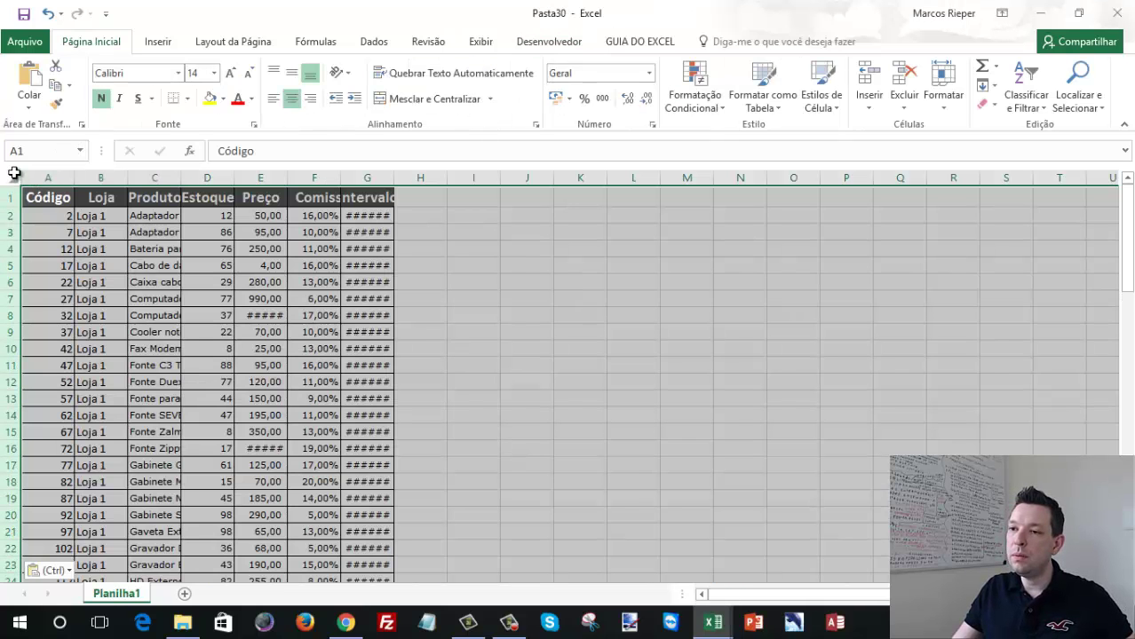
double_click(77, 177)
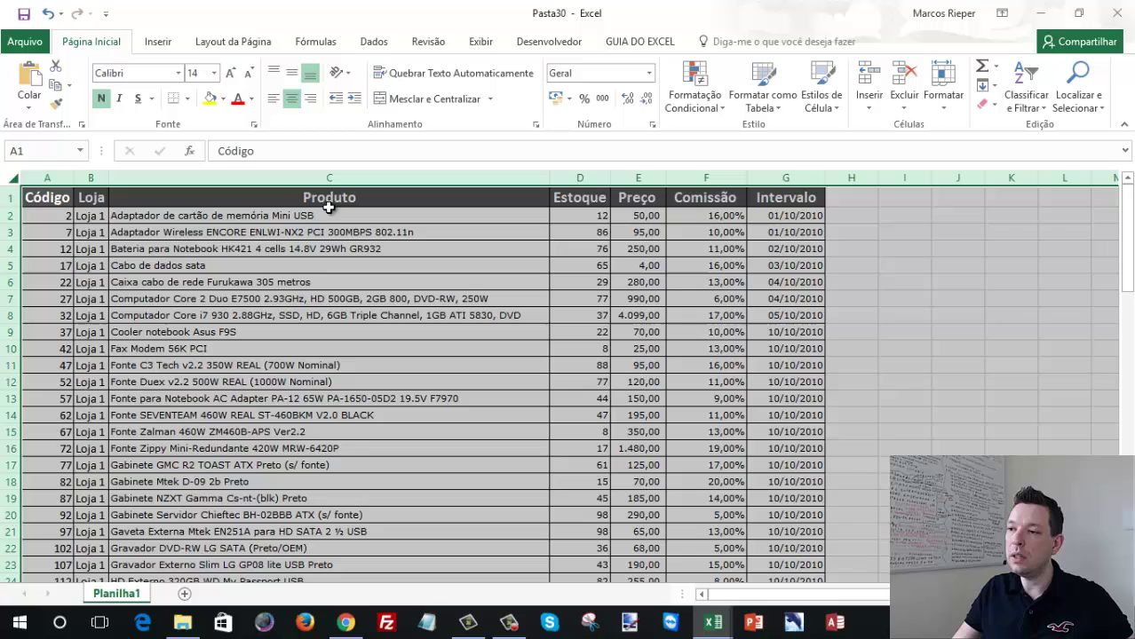
click(46, 215)
Save the new workbook as Loja 1 in C:\Rieper\Teste, replacing the existing file.
click(25, 42)
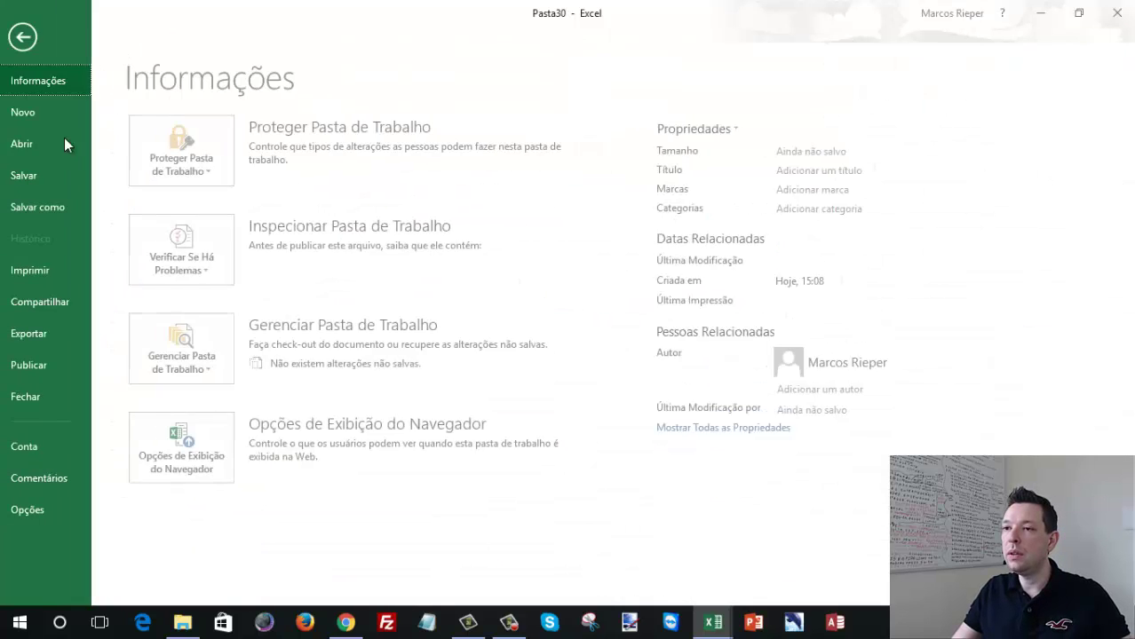
click(67, 206)
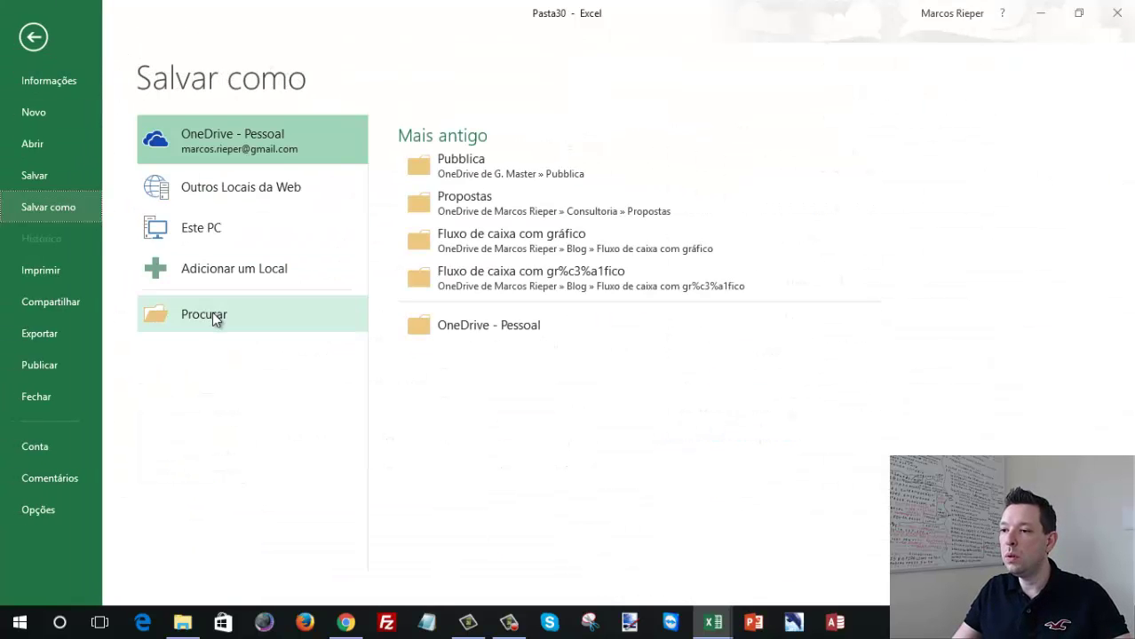
click(212, 312)
click(309, 43)
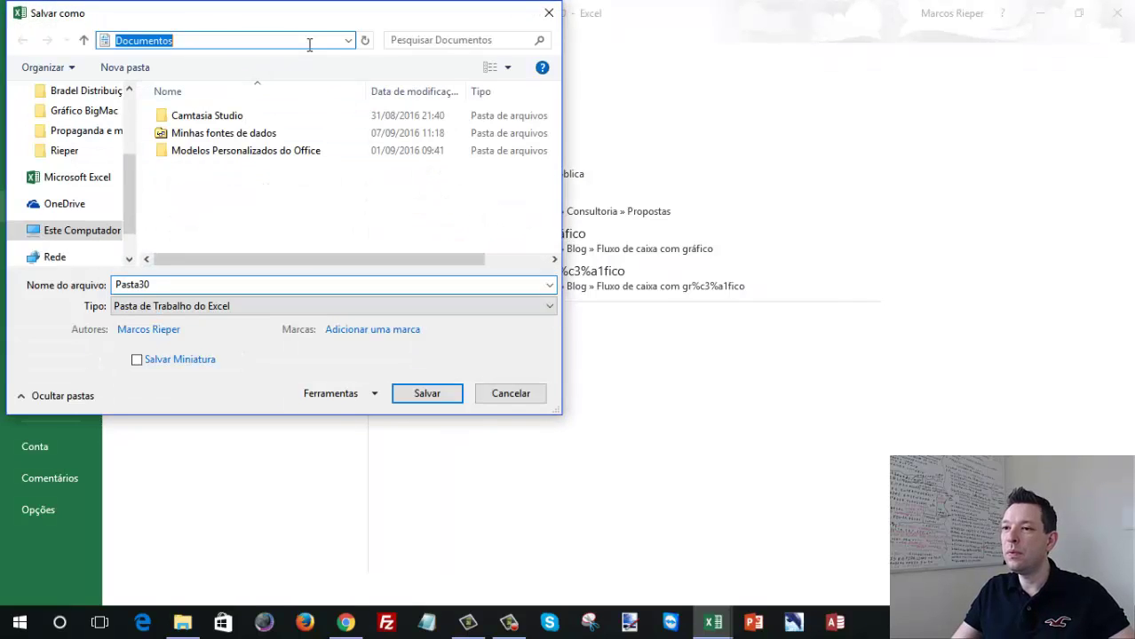
text(c:\ri)
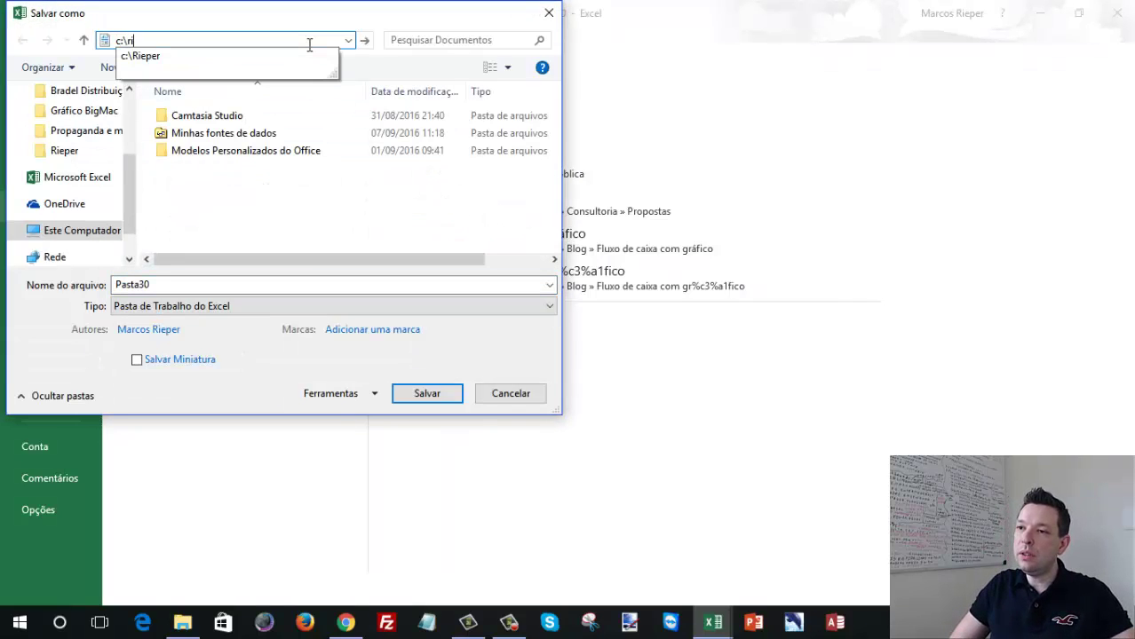
text(r	e)
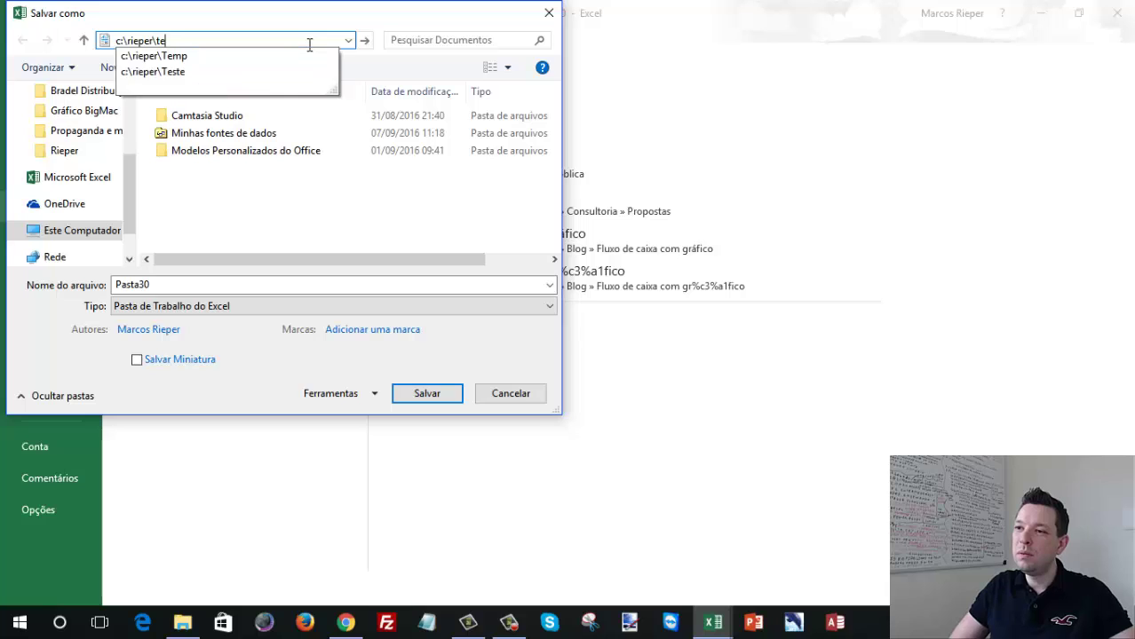
text(ste)
key(Return)
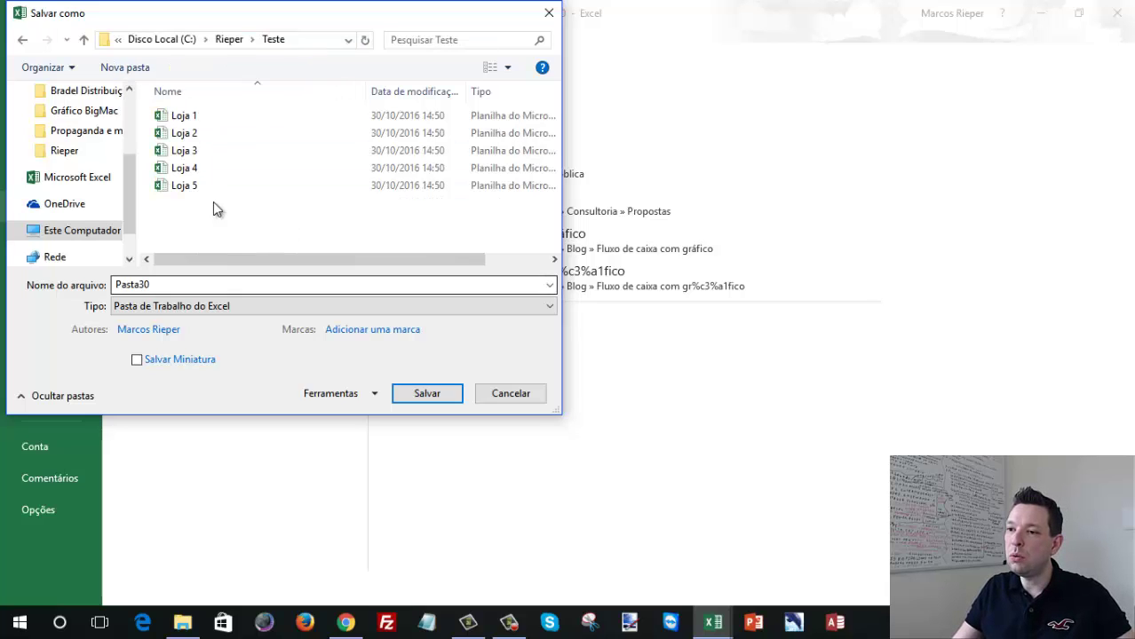
click(195, 117)
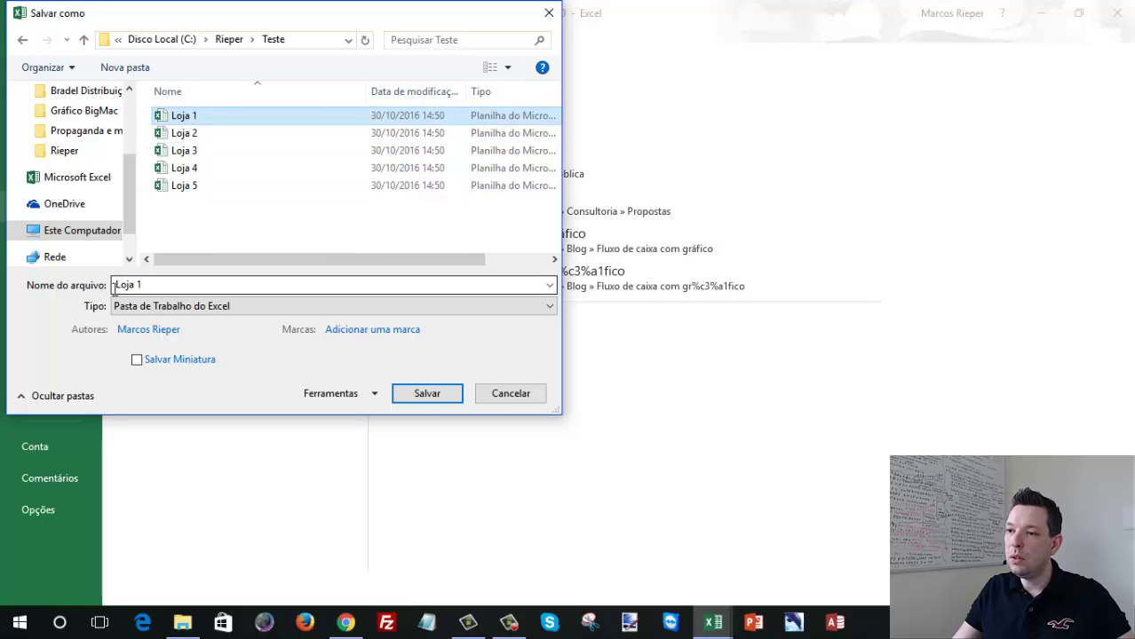
click(417, 395)
click(632, 313)
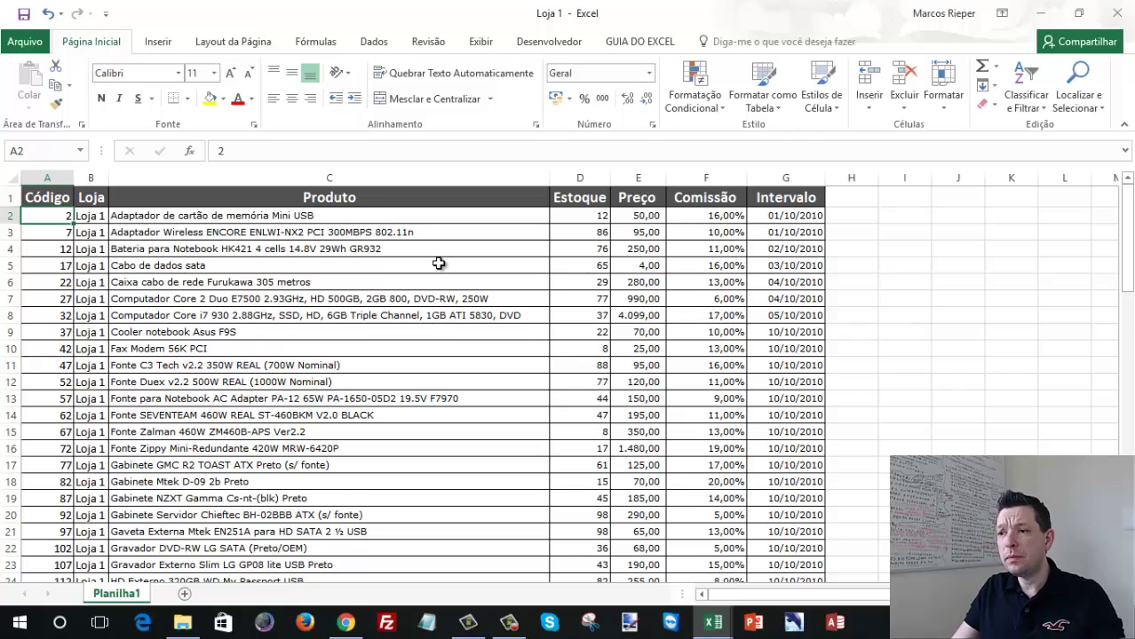
click(440, 264)
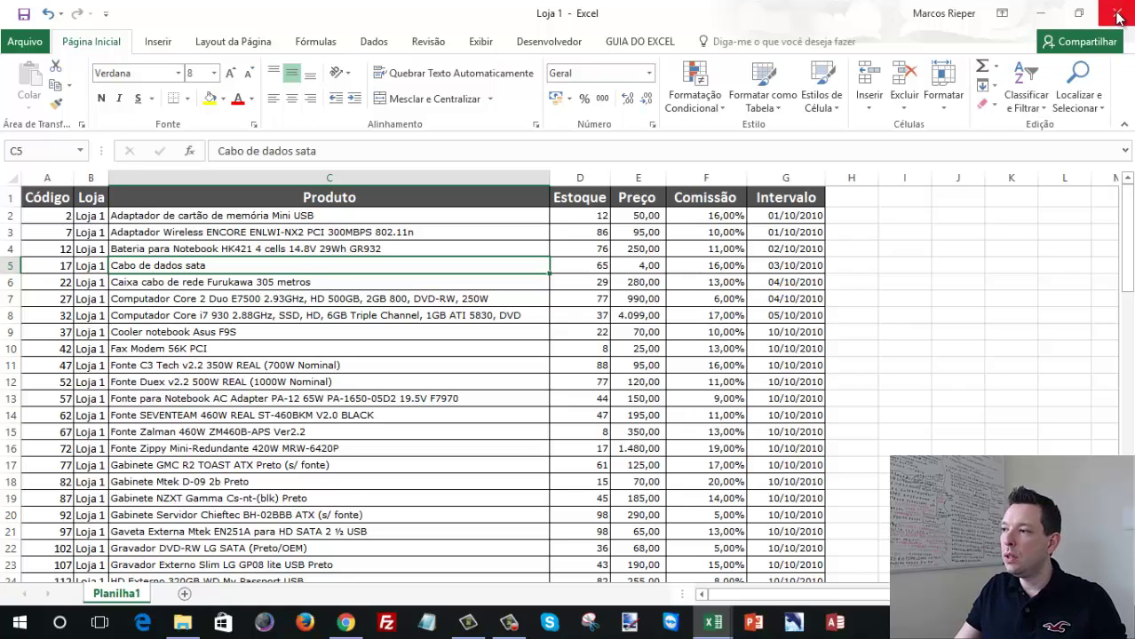
Open and minimize the Visual Basic editor, then bring up the Teste folder in File Explorer.
click(548, 45)
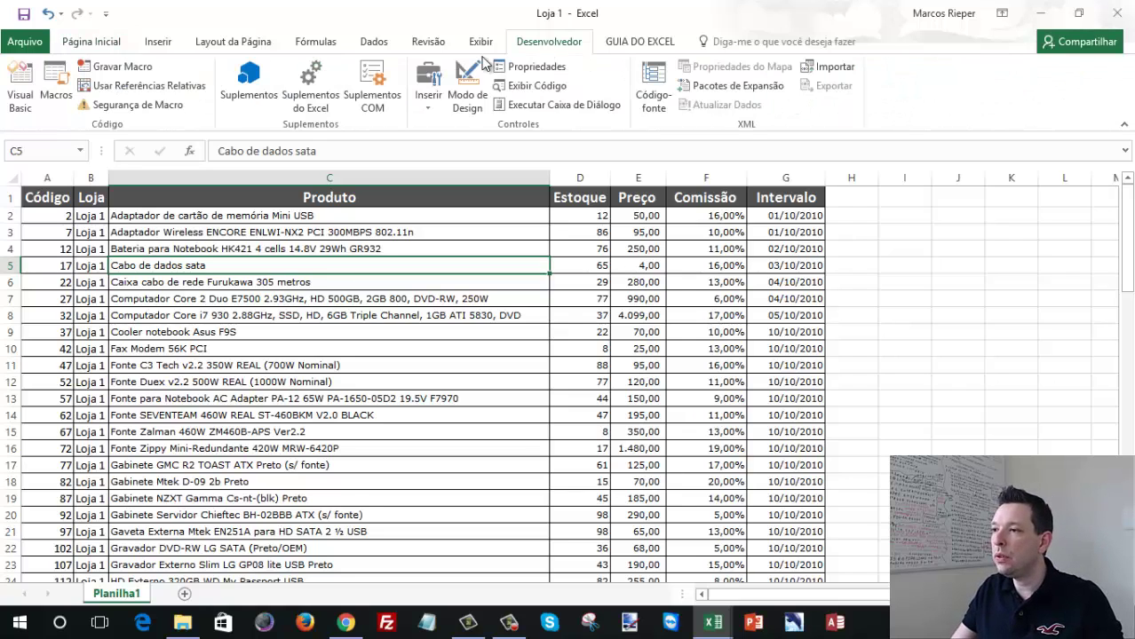
click(34, 93)
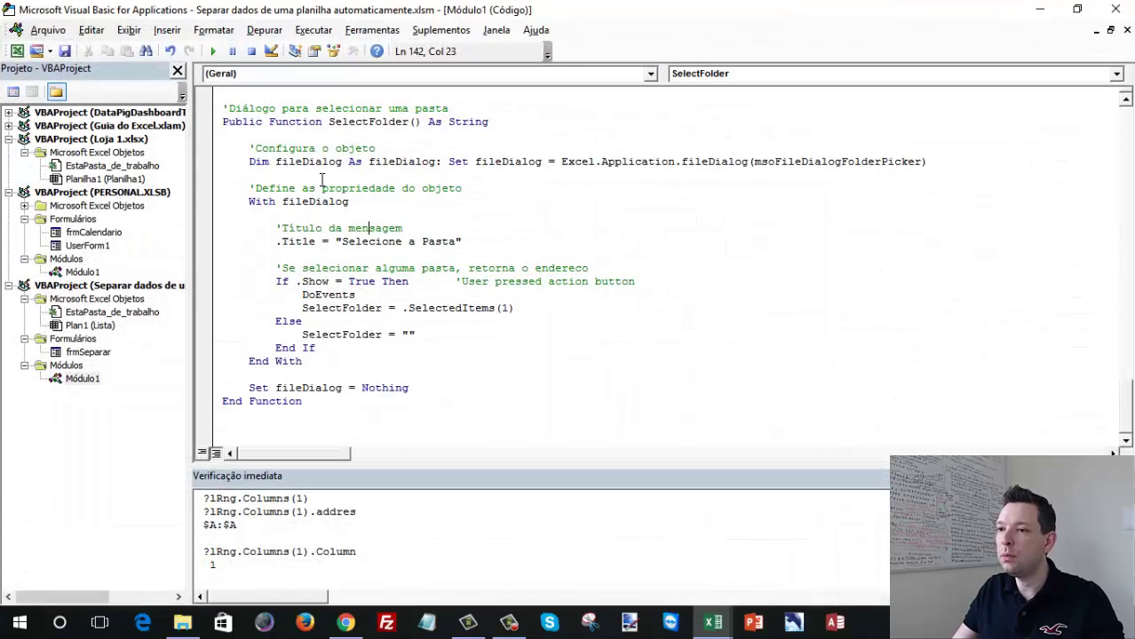
click(1040, 8)
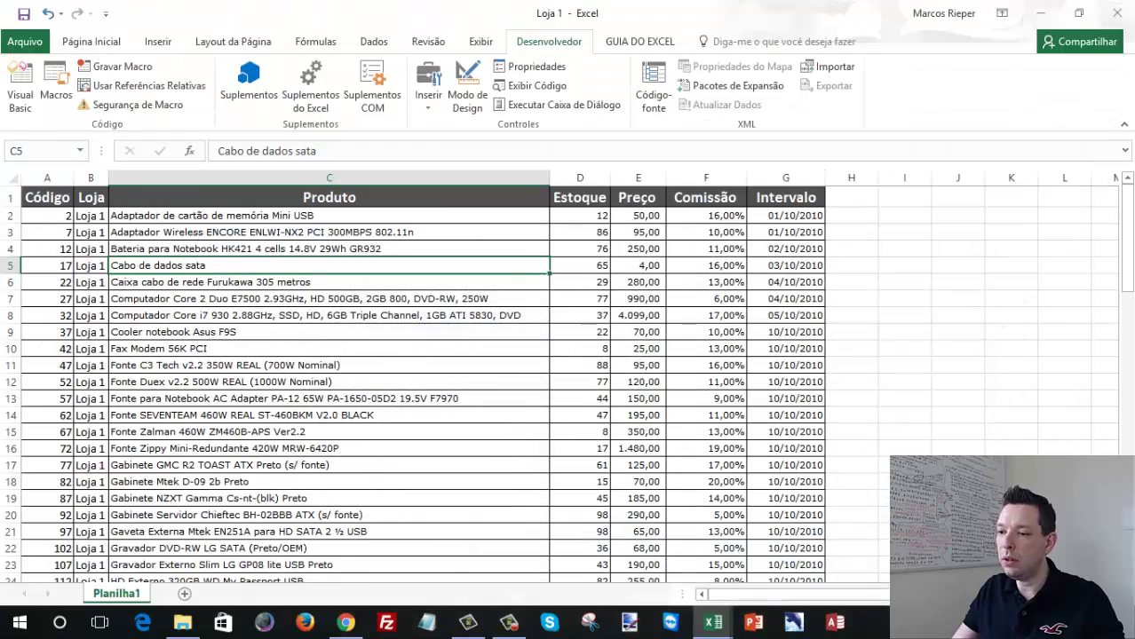
click(182, 621)
Delete the store workbooks from Teste, skipping the open Loja 1, and close the Loja 1 workbook.
drag(290, 343, 213, 157)
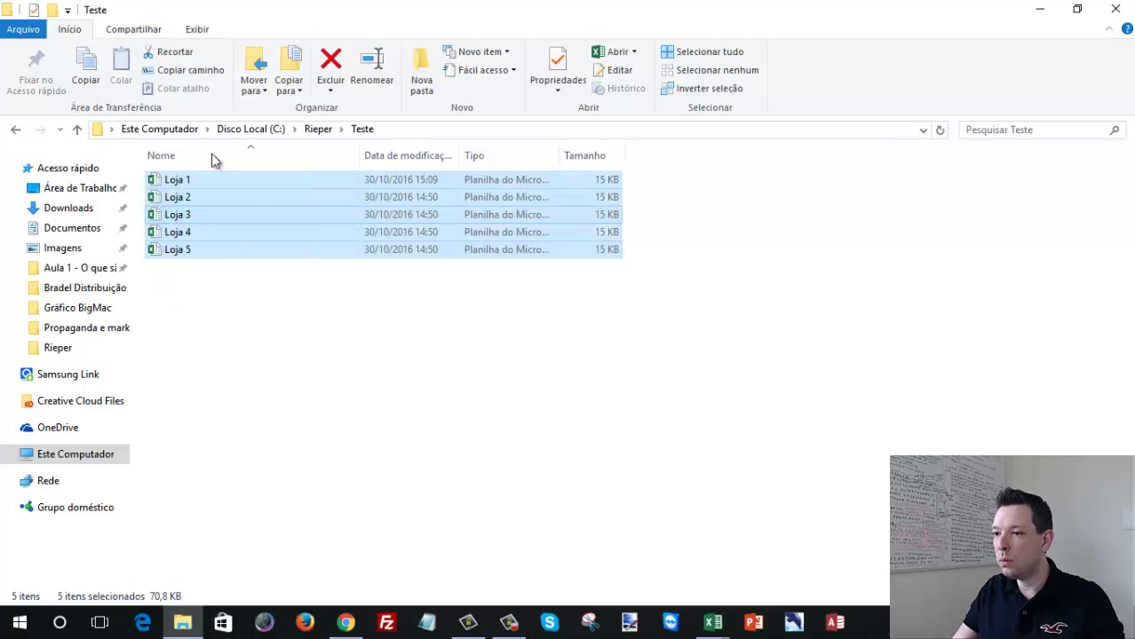
key(Delete)
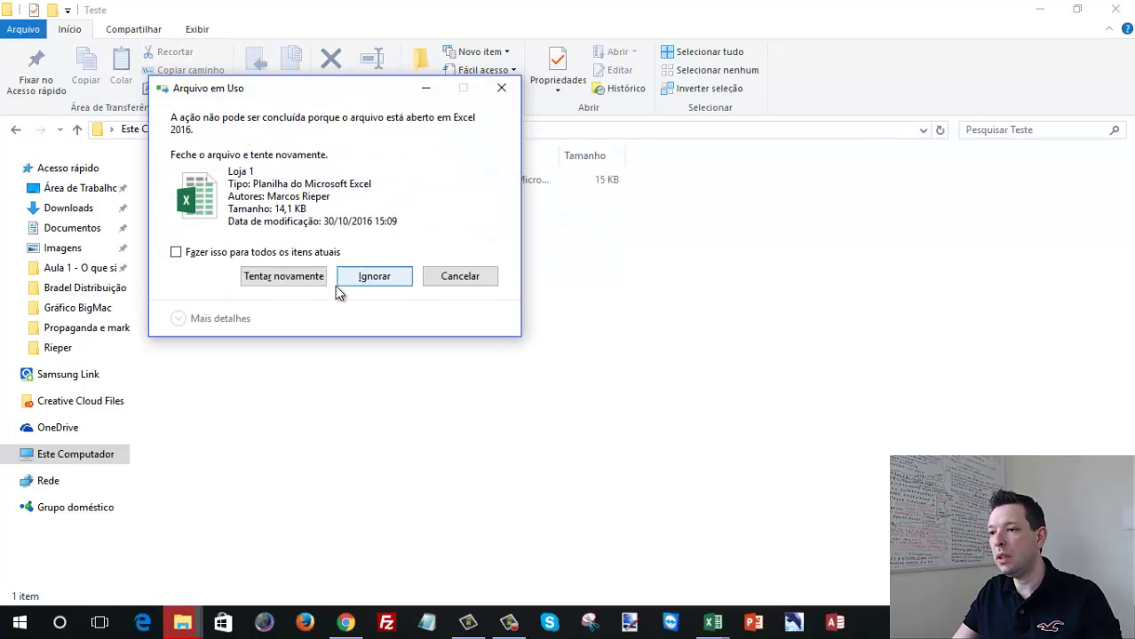
click(460, 278)
mouse_move(712, 623)
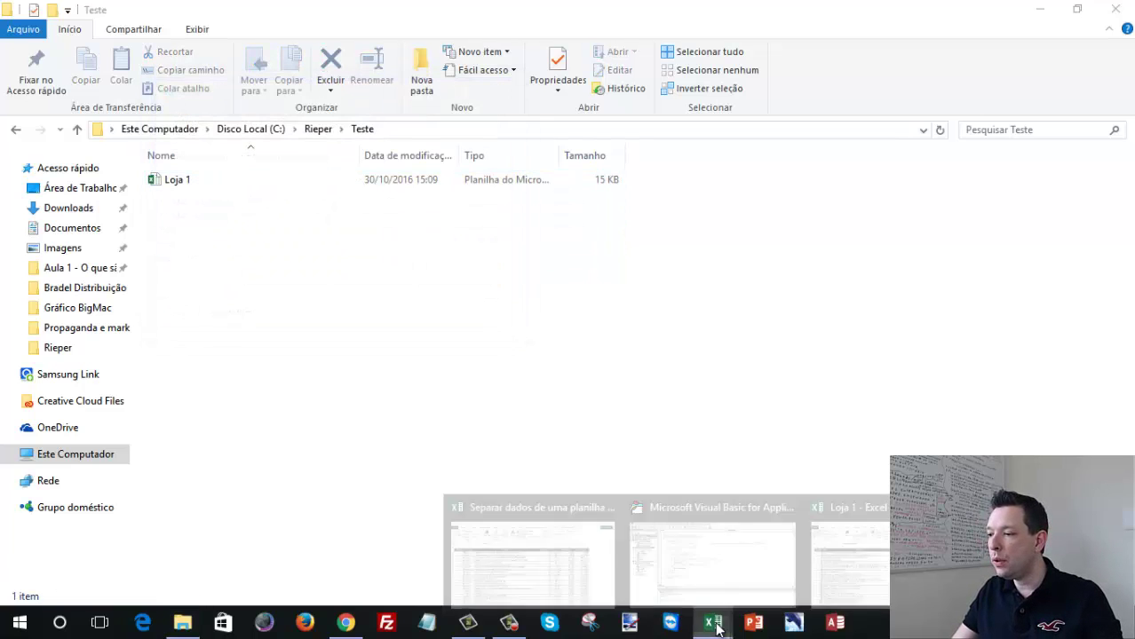
click(861, 533)
click(1121, 21)
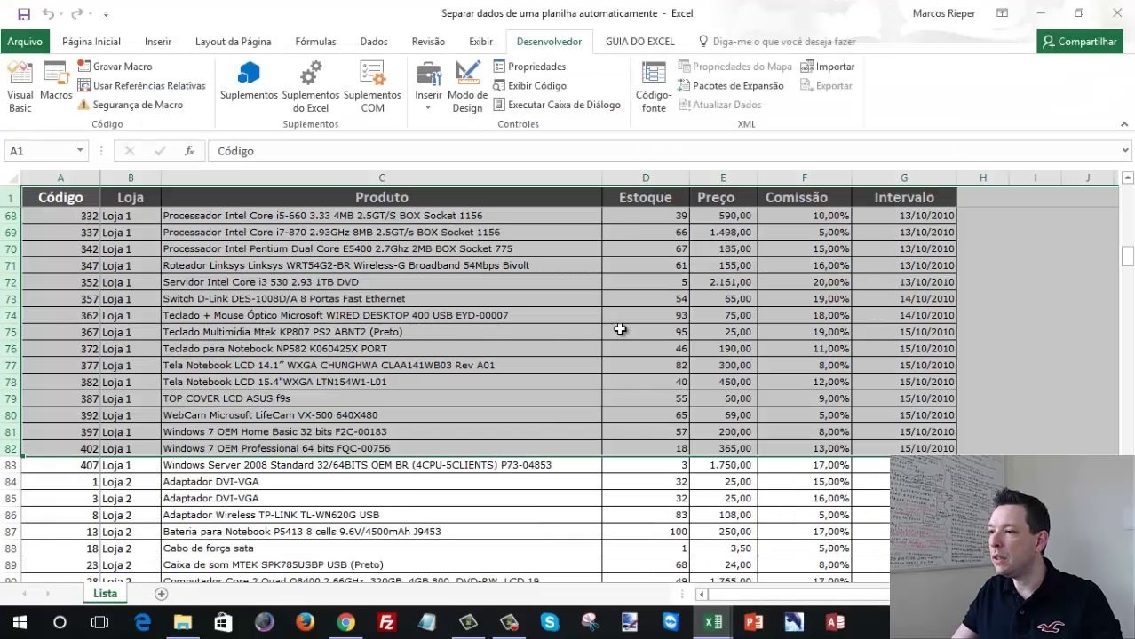
Delete the remaining Loja 1 file from the Teste folder and return to Excel's Lista sheet.
click(355, 398)
click(182, 622)
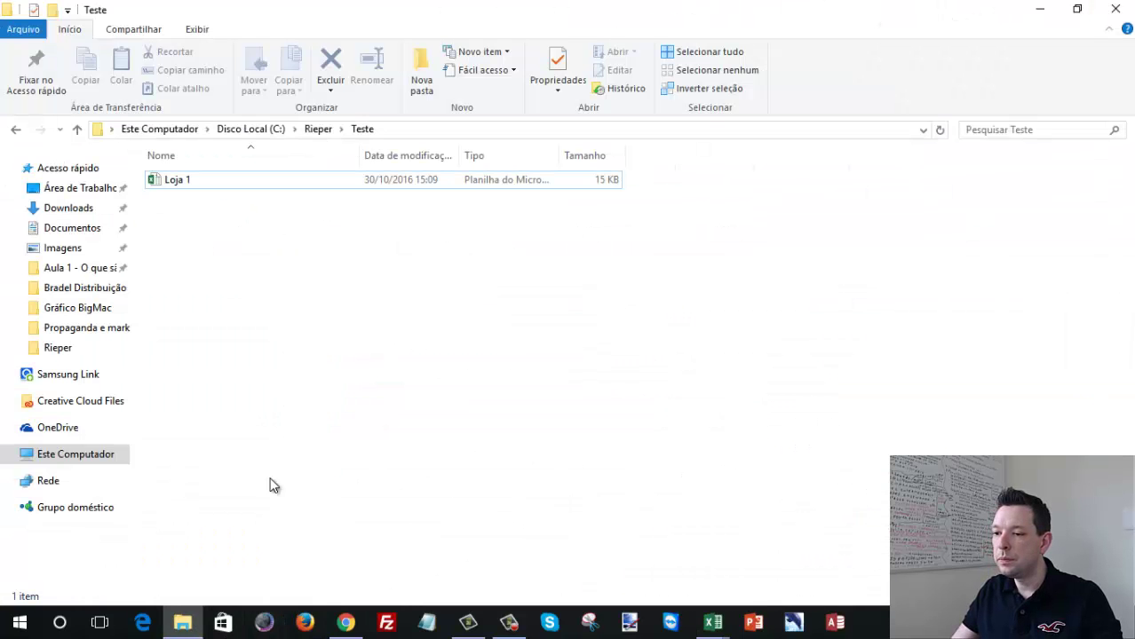
drag(318, 276, 189, 182)
key(Delete)
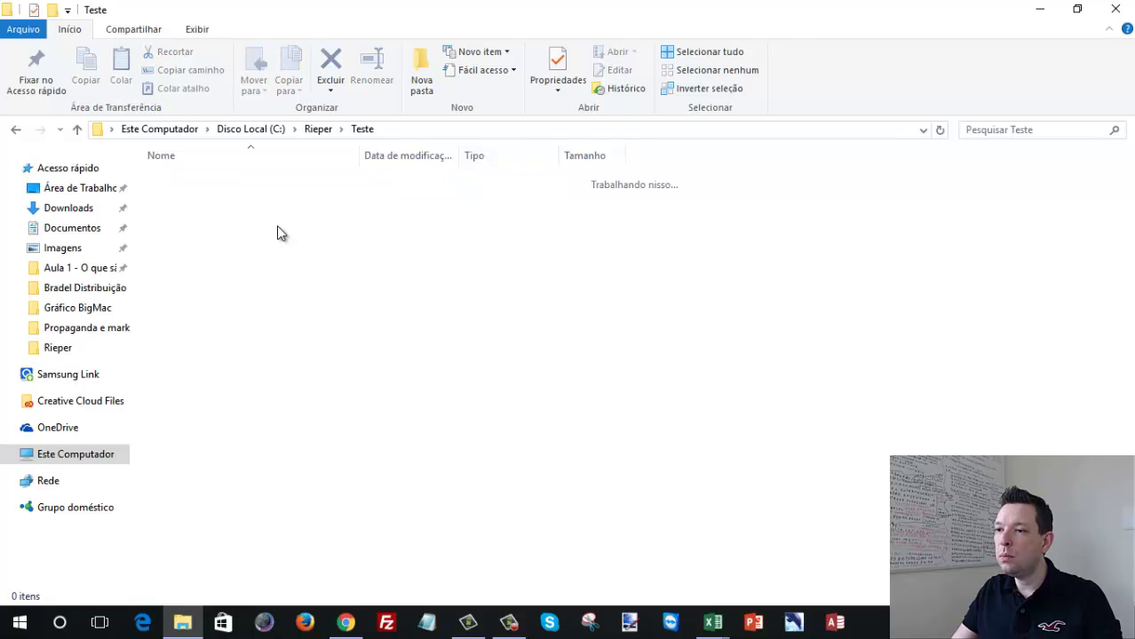
click(1040, 9)
key(Up)
key(Up)
key(Up)
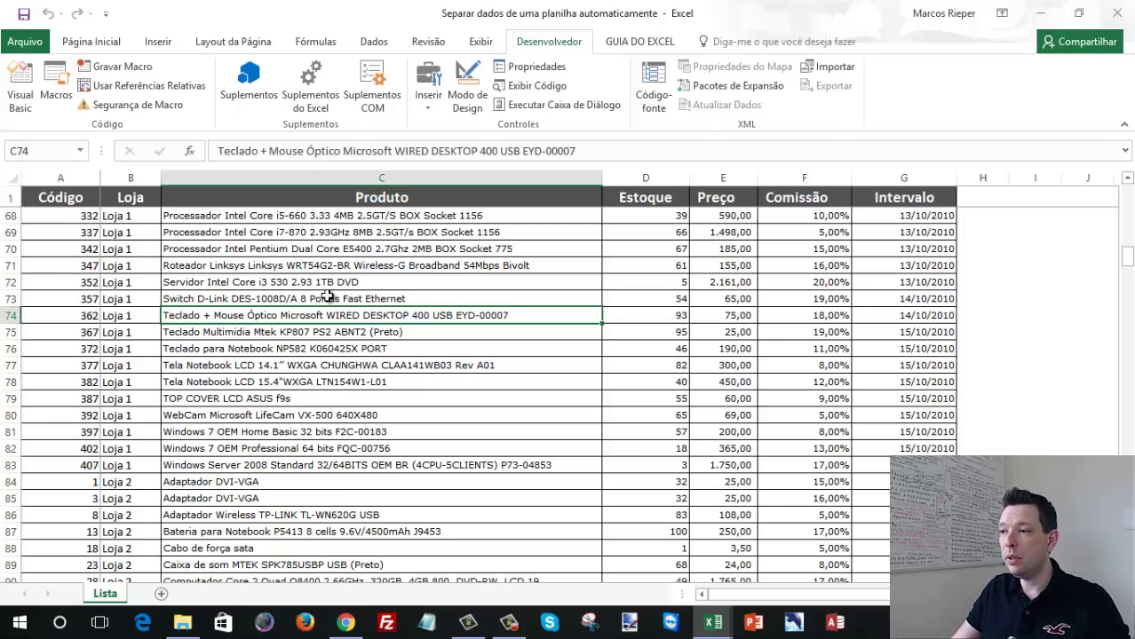
Run the IsSepararArquivos macro and position its split form in the middle of the sheet.
click(508, 368)
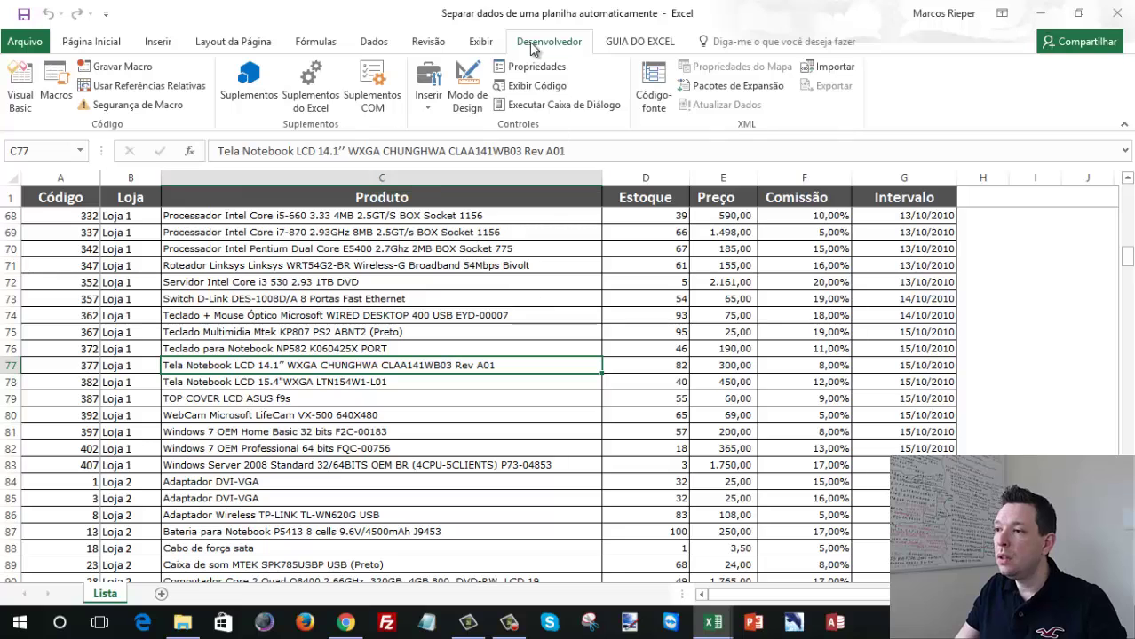
click(56, 89)
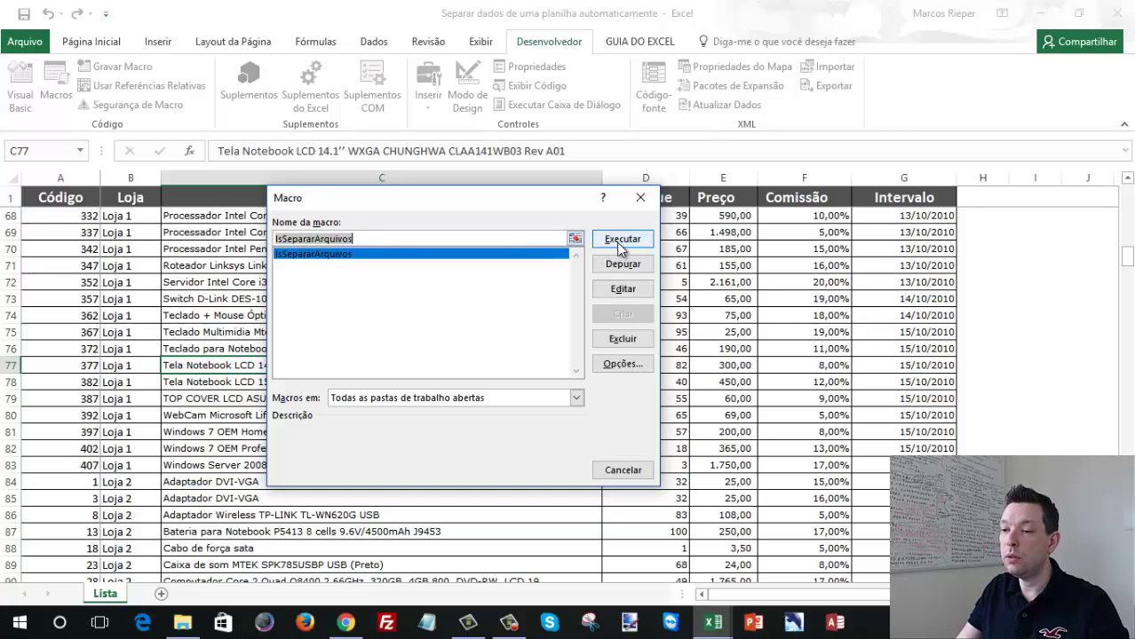
click(621, 241)
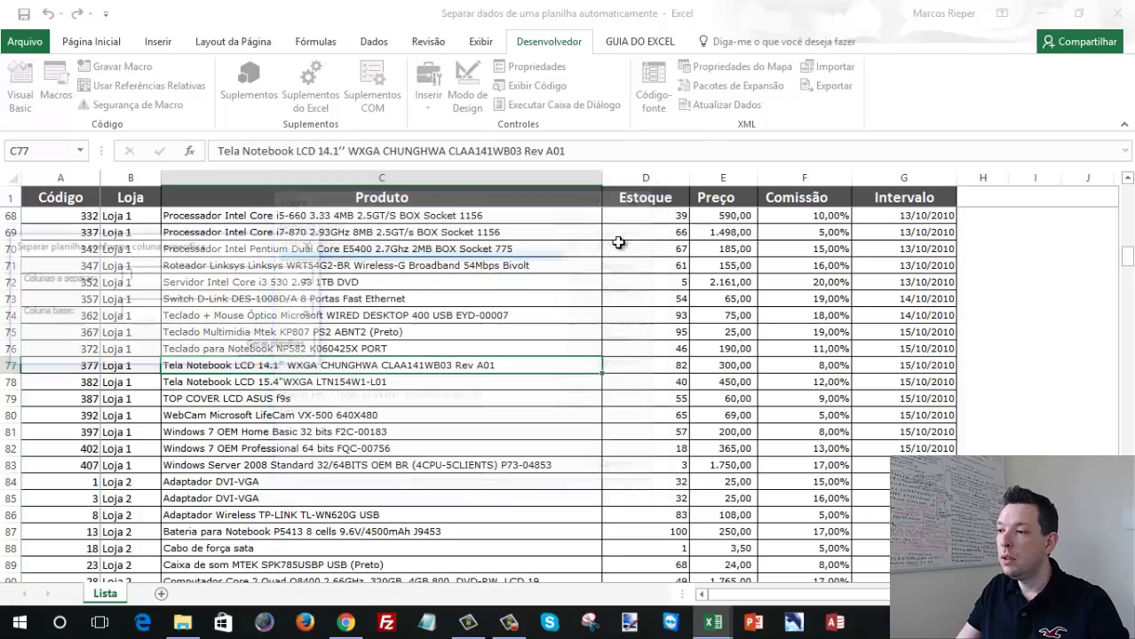
drag(97, 250, 455, 282)
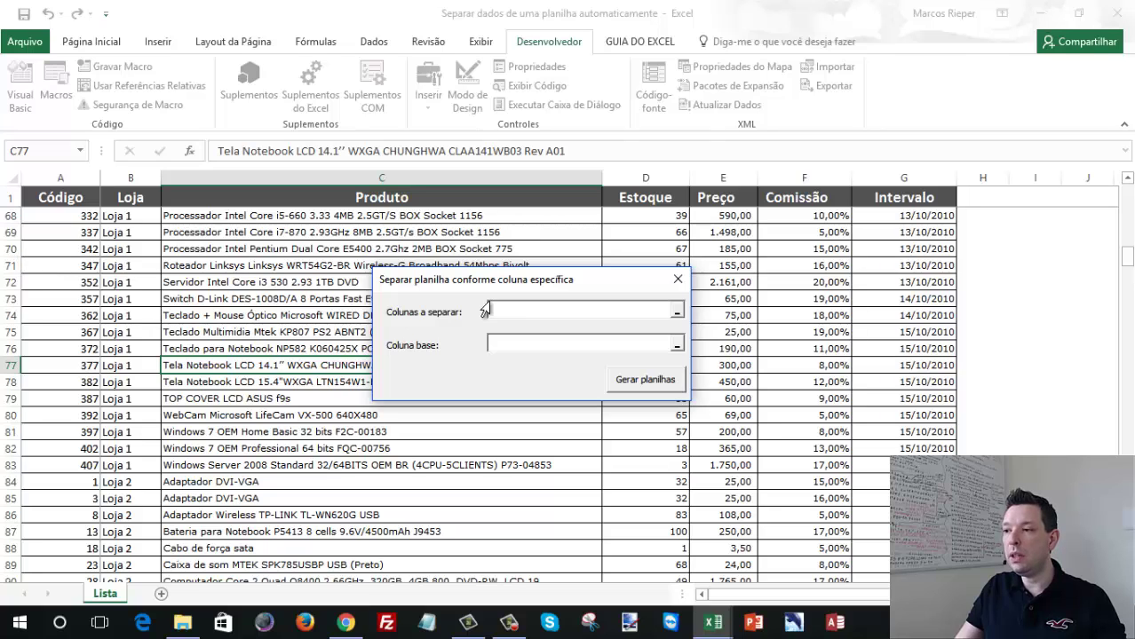
drag(513, 281, 522, 279)
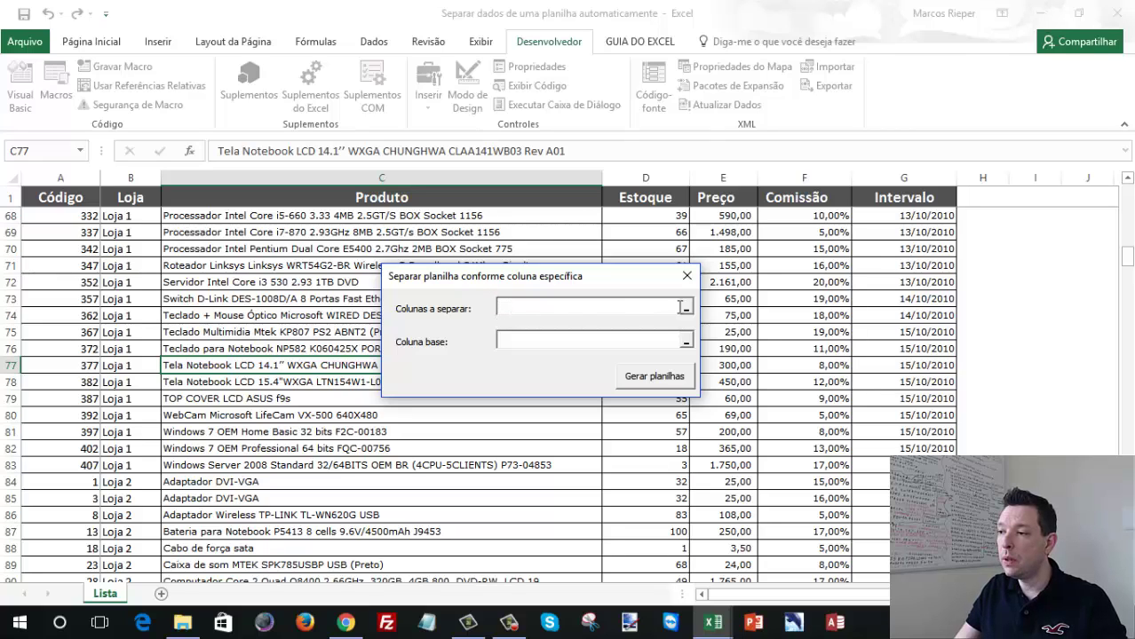
Set columns to separate to Lista!$A:$G and base column Lista!$B:$B, then start Gerar planilhas.
drag(896, 169, 34, 174)
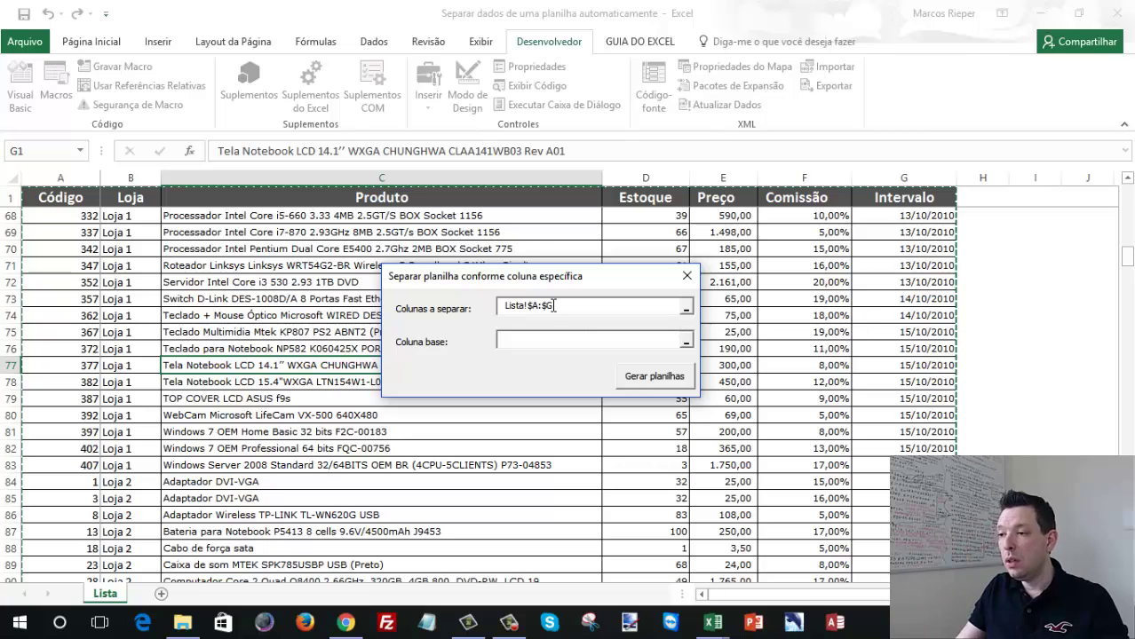
click(532, 338)
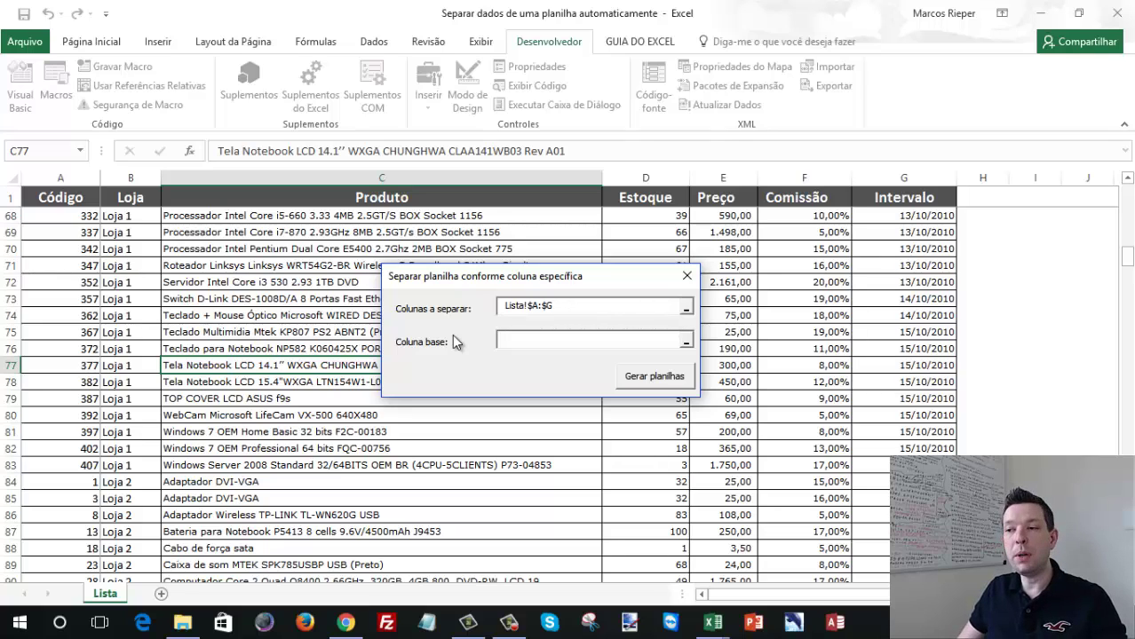
click(137, 179)
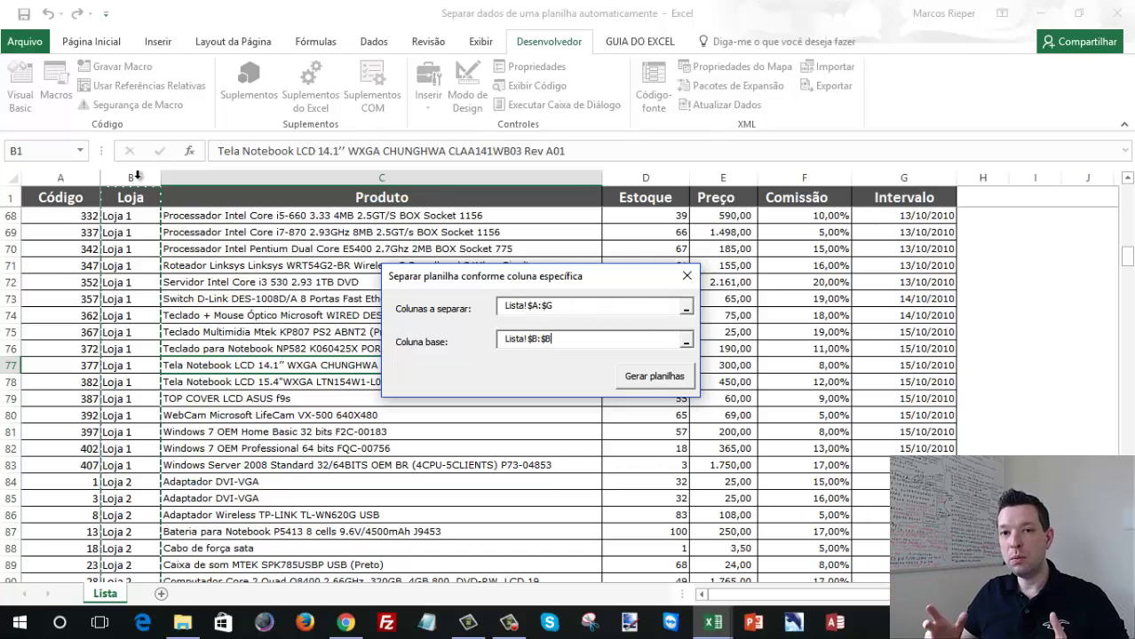
click(648, 378)
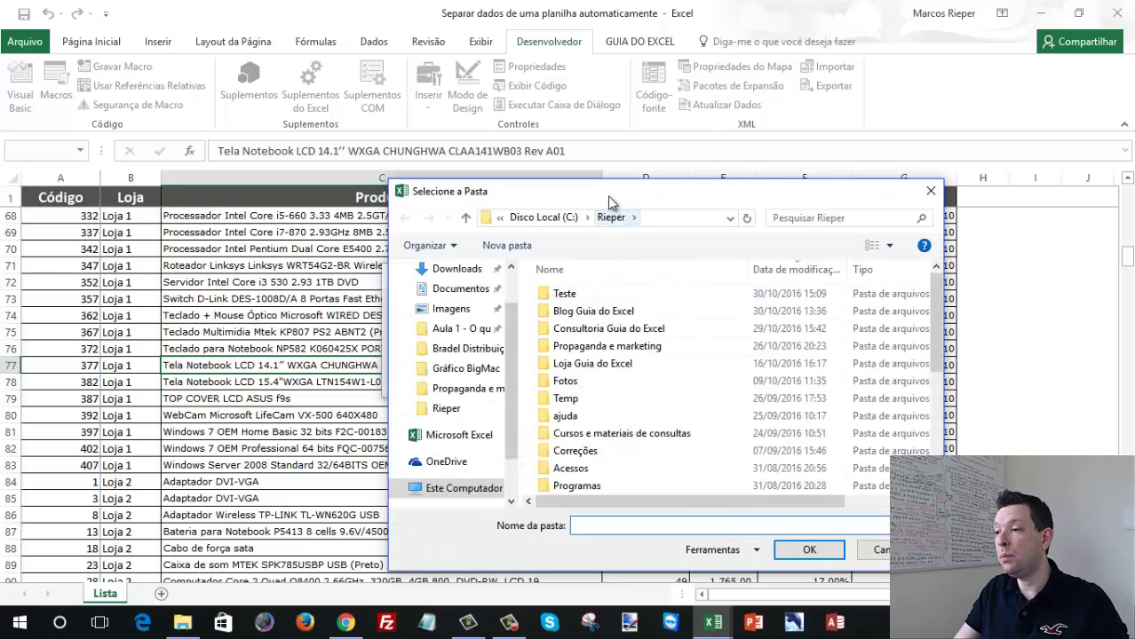
Choose the Teste folder as the output and dismiss the 'Planilhas geradas com sucesso!' message.
click(562, 298)
double_click(562, 298)
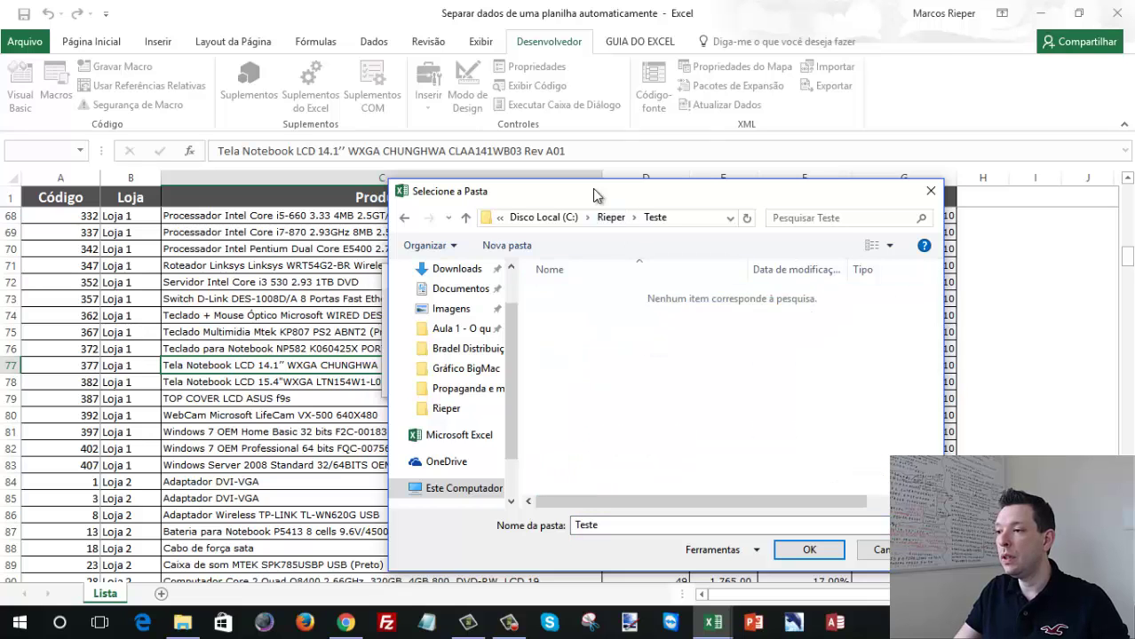
drag(595, 191, 270, 79)
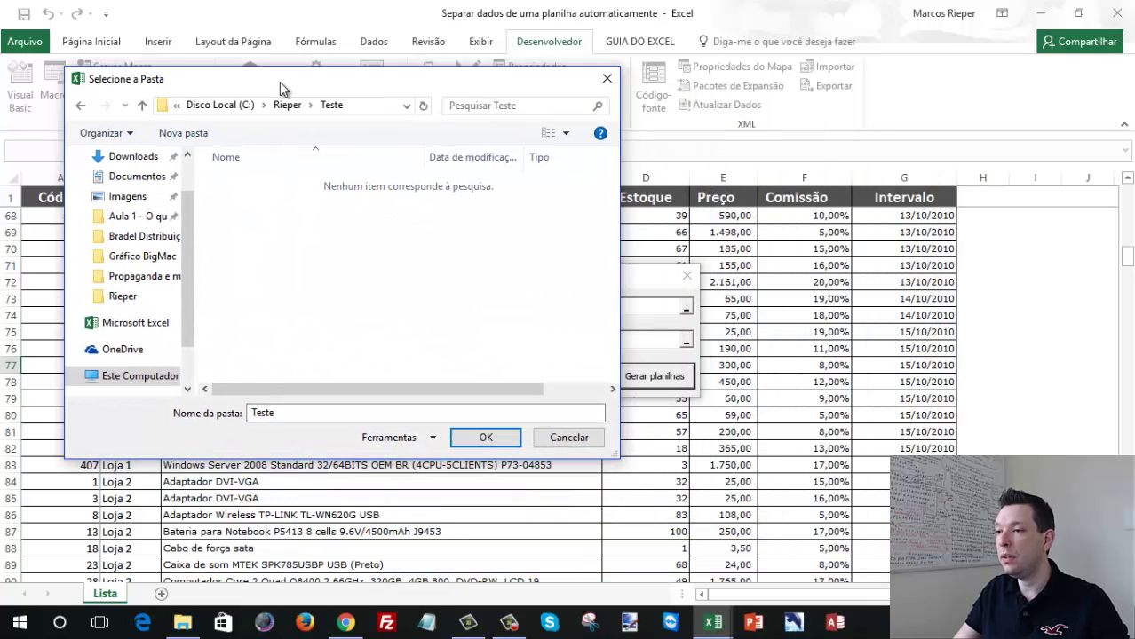
click(485, 436)
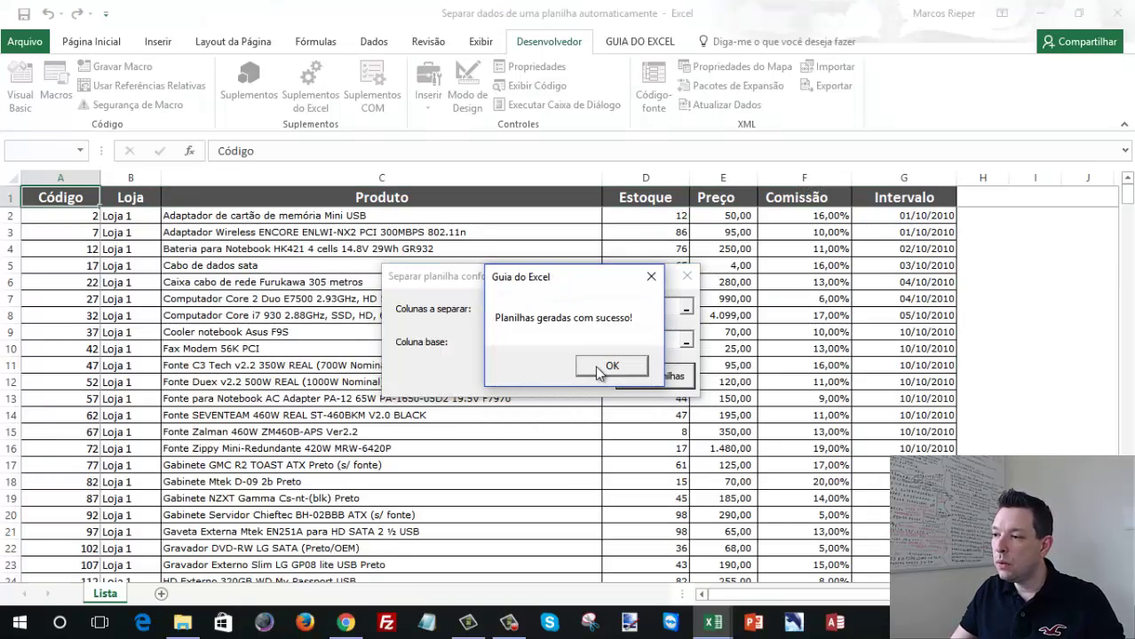
click(600, 368)
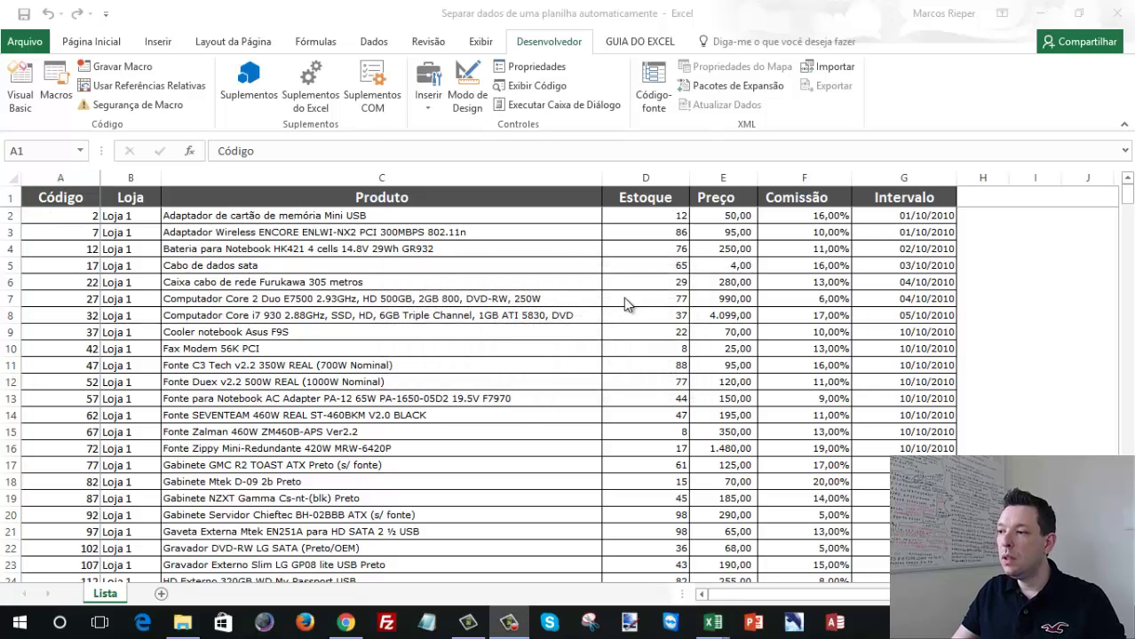
Open the generated Loja 1 workbook from Teste and scroll through its rows.
click(182, 621)
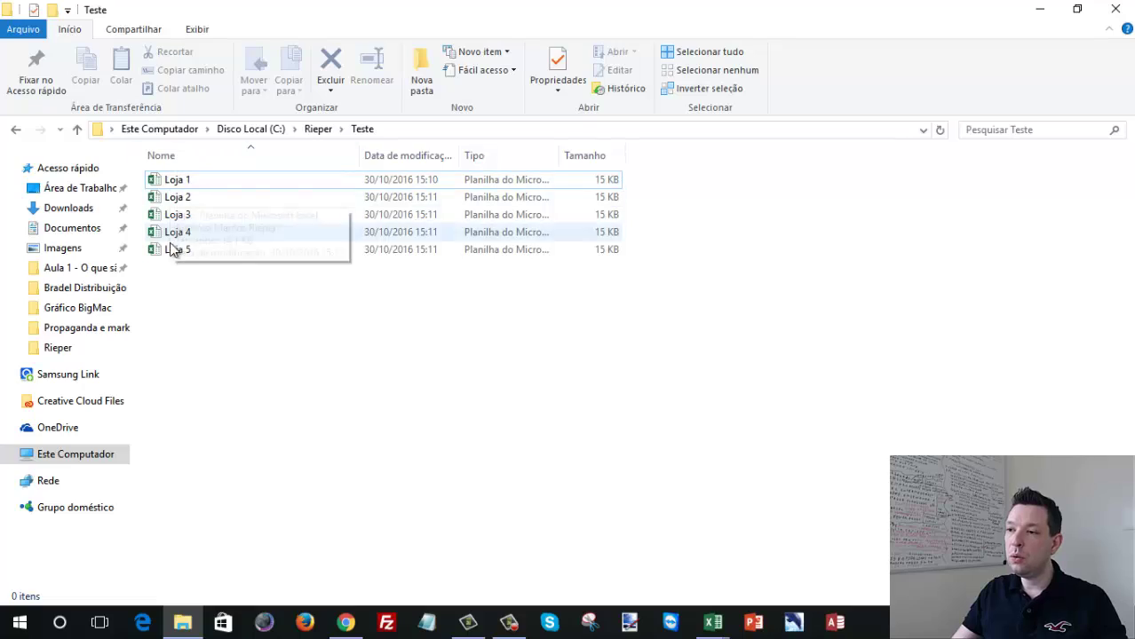
double_click(180, 186)
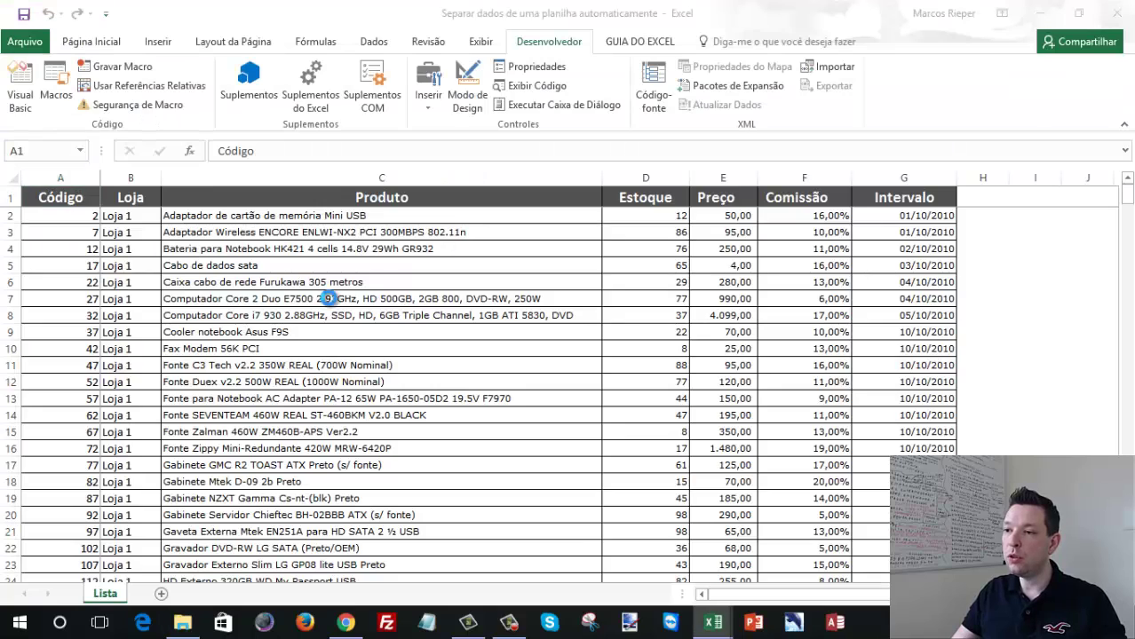
scroll(679, 337, down, 5)
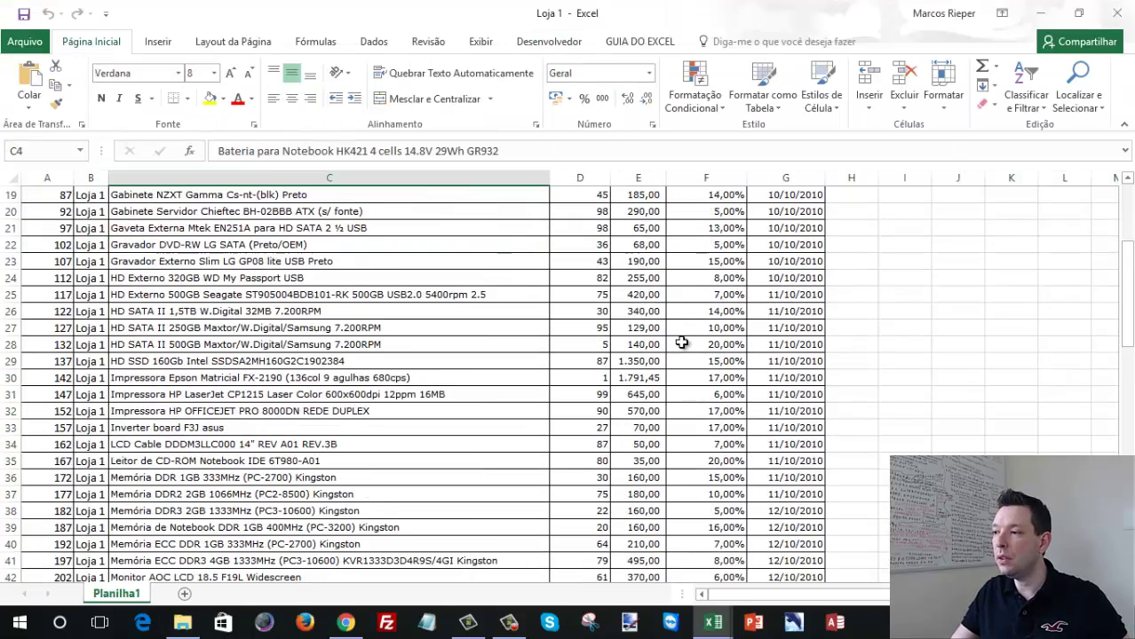
scroll(681, 342, down, 7)
scroll(683, 355, down, 10)
scroll(682, 355, up, 6)
scroll(683, 356, up, 8)
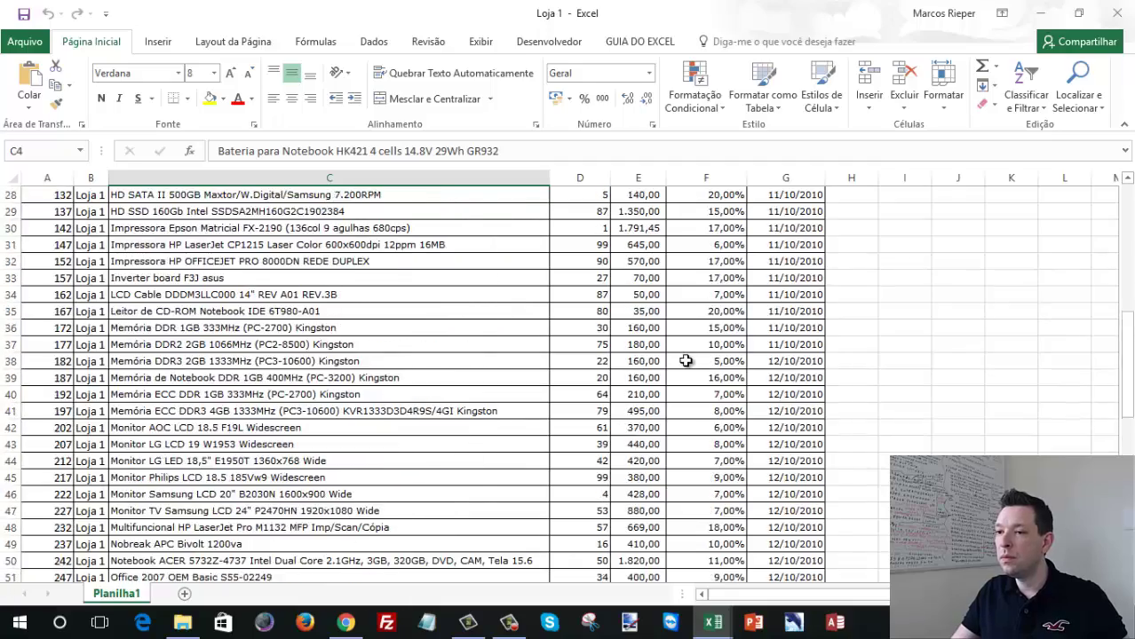
scroll(682, 355, up, 9)
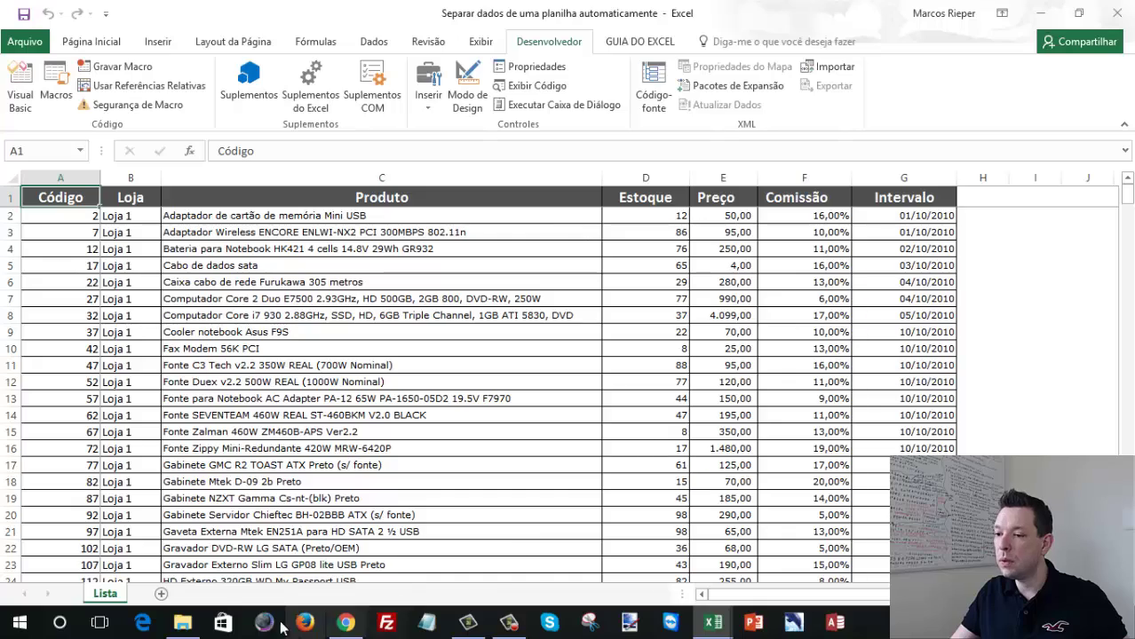
Open the generated Loja 4 workbook, check its Loja 4 rows through row 82, and close it.
click(182, 626)
double_click(187, 235)
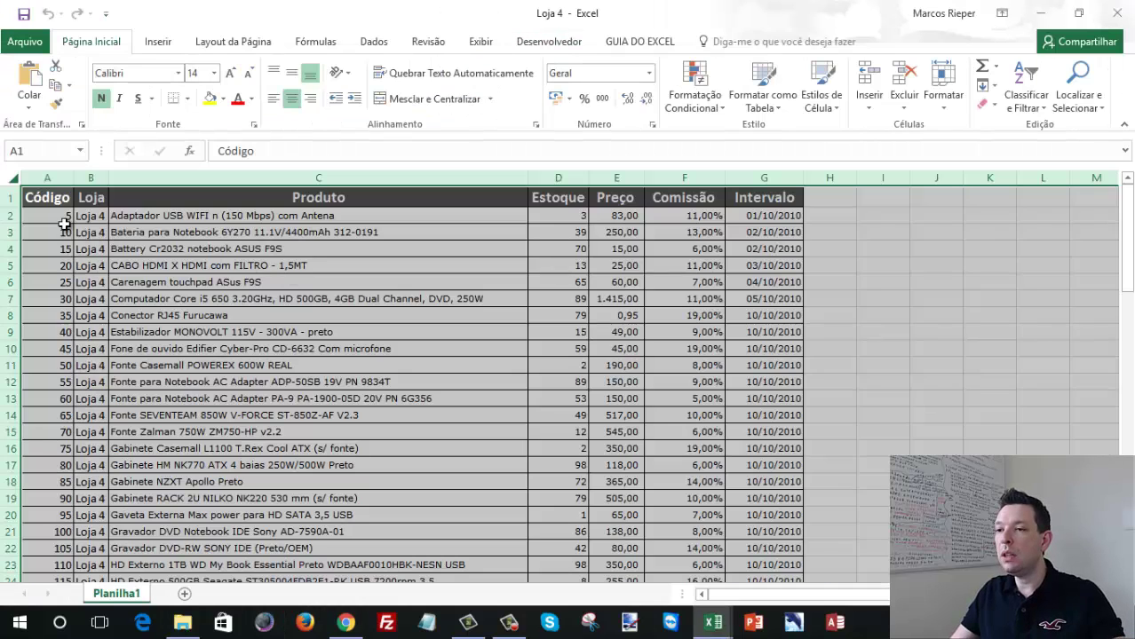
click(62, 231)
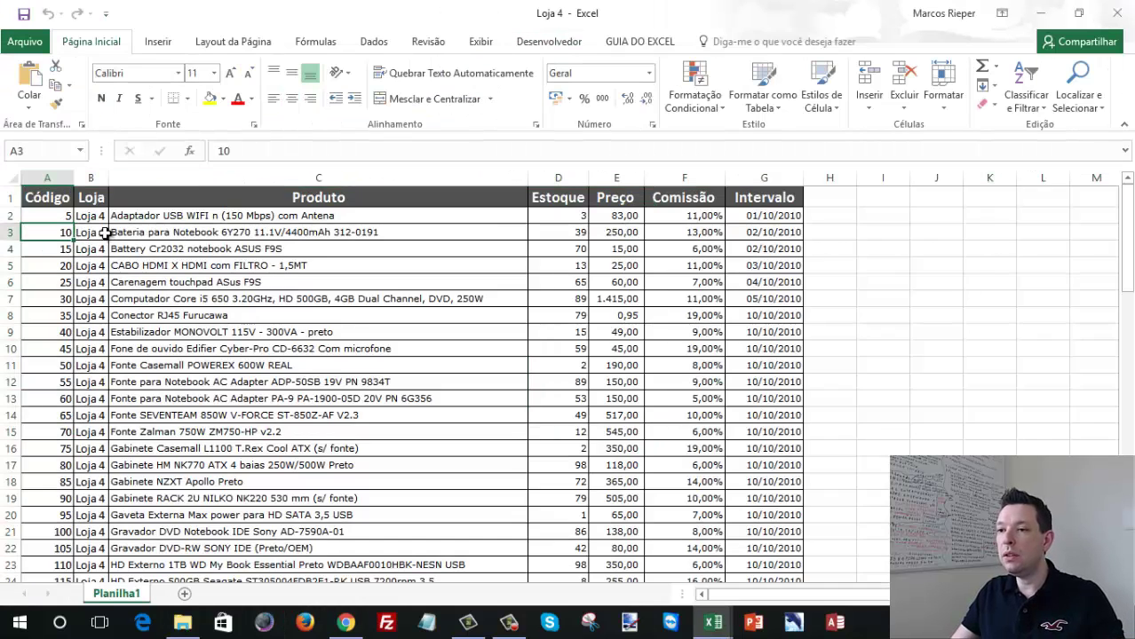
scroll(106, 261, down, 3)
scroll(106, 260, down, 8)
scroll(108, 261, down, 6)
scroll(110, 263, down, 4)
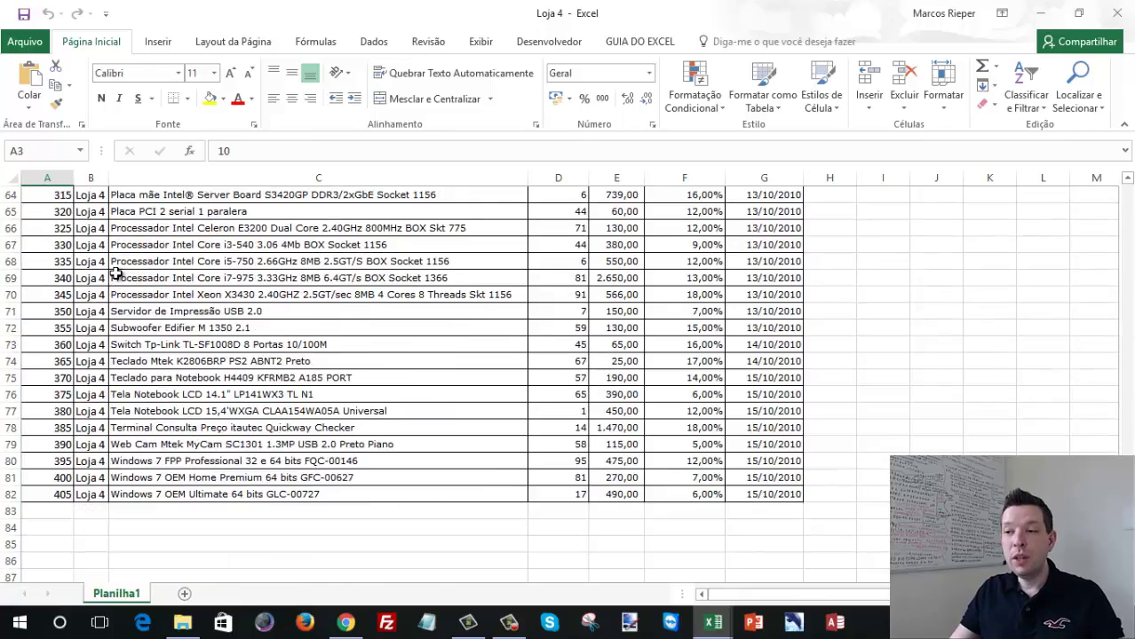
scroll(114, 271, down, 1)
scroll(165, 282, up, 9)
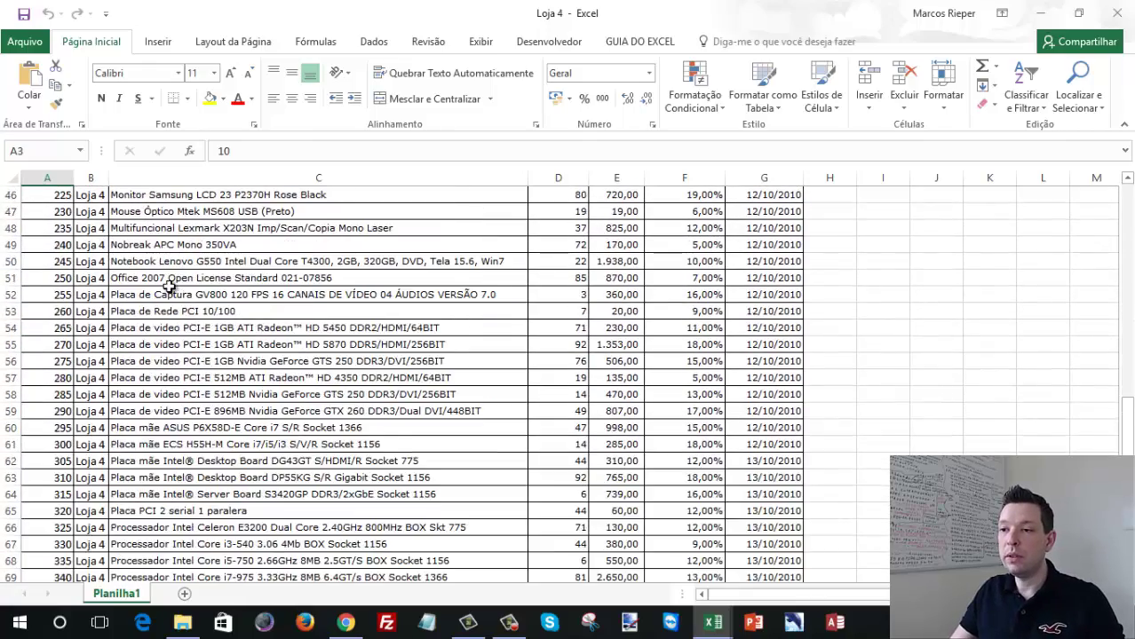
scroll(167, 284, up, 6)
scroll(169, 285, up, 7)
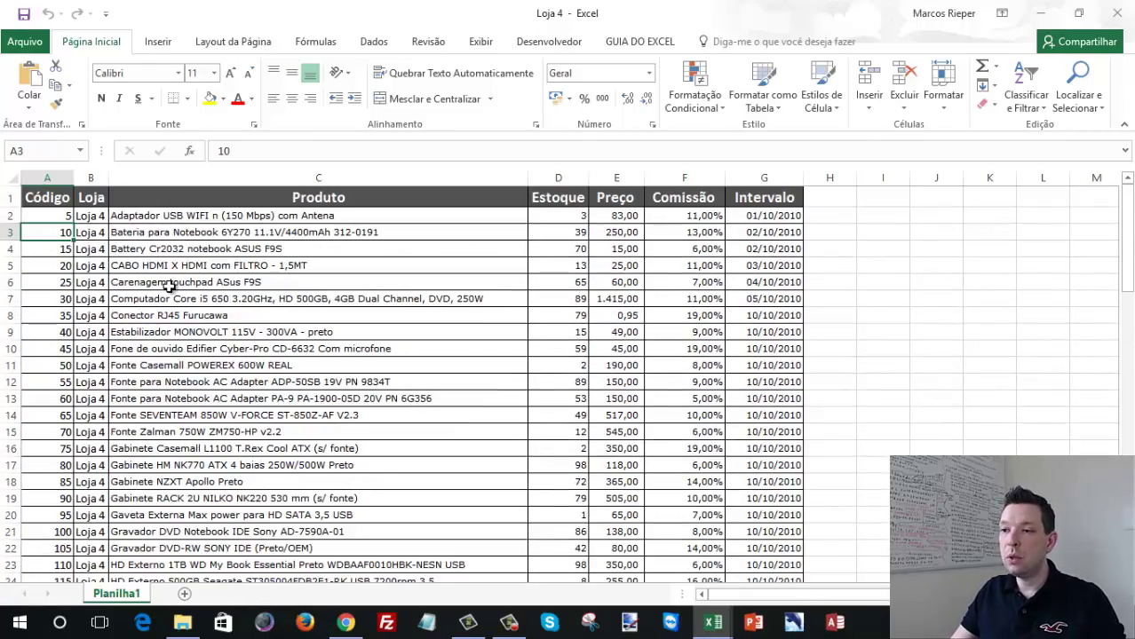
click(255, 241)
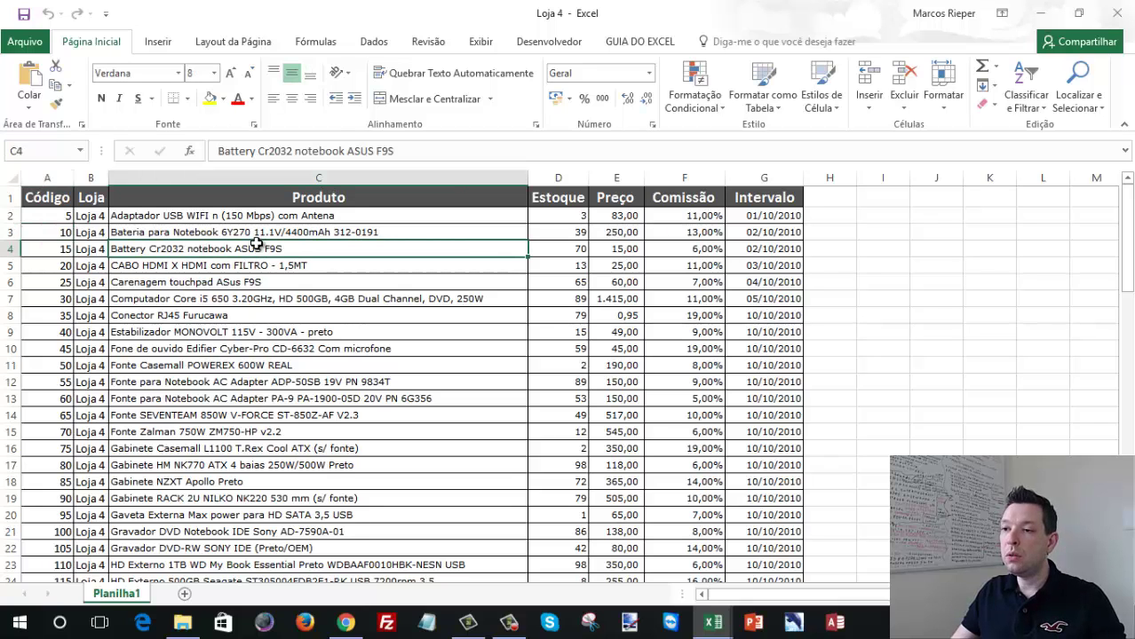
click(94, 217)
click(1129, 4)
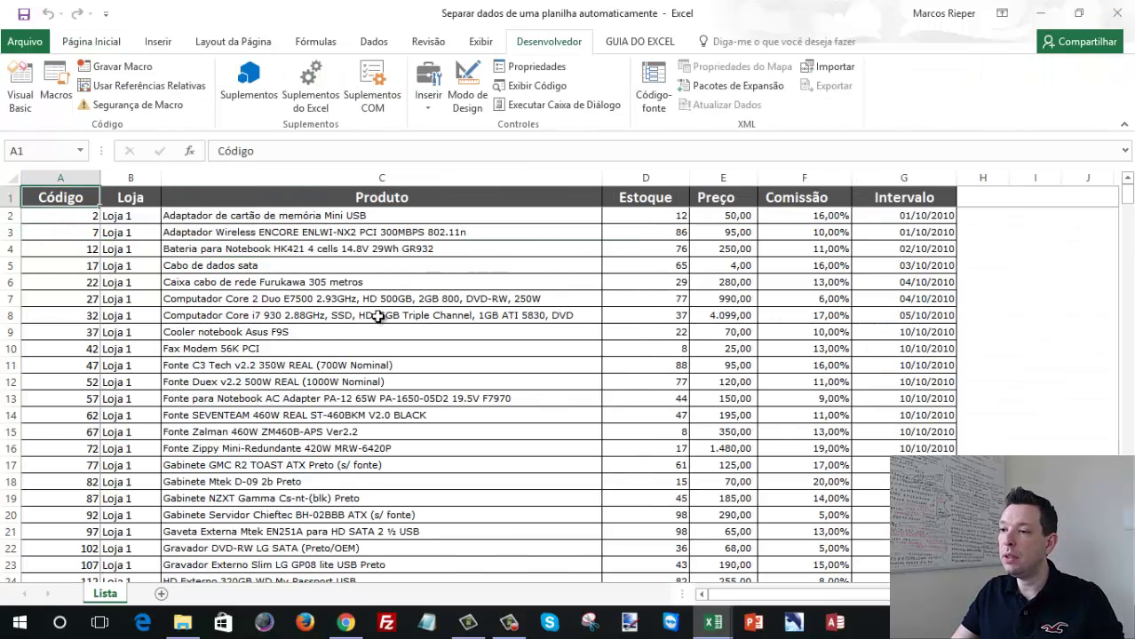
drag(223, 215, 238, 364)
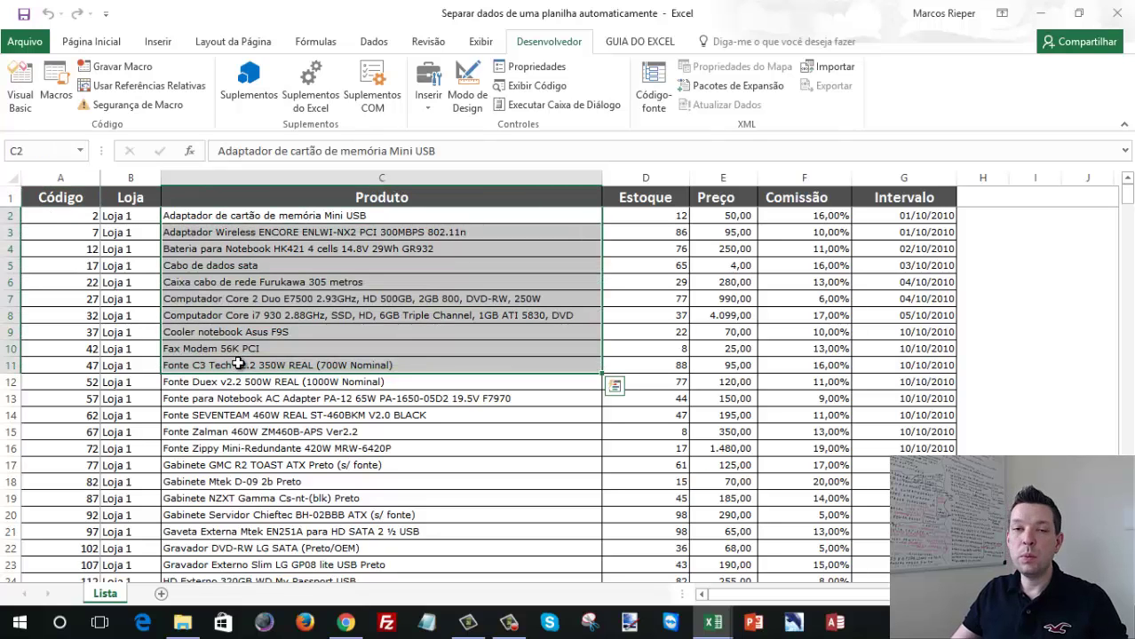
key(ctrl+Down)
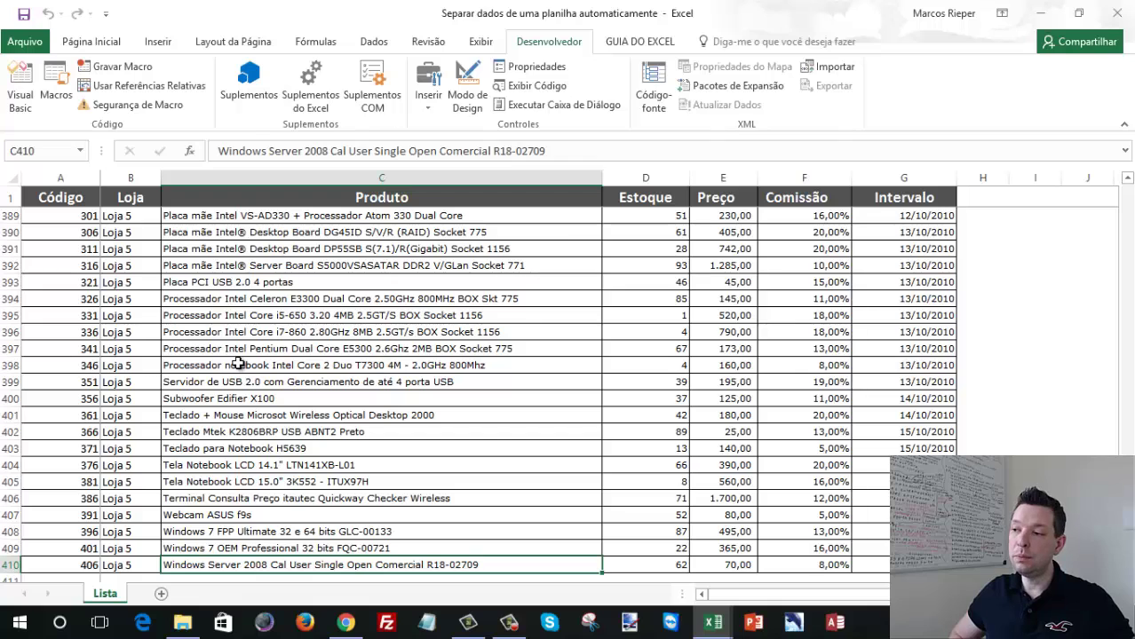
key(ctrl+Up)
key(Down)
key(Up)
key(Right)
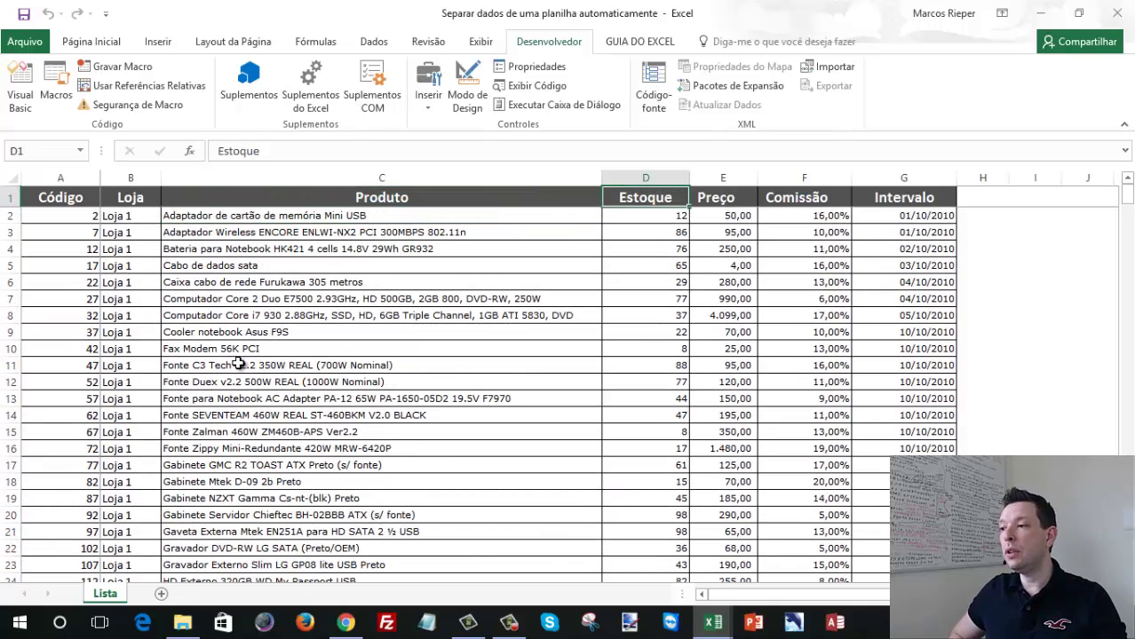
key(Left)
key(Left)
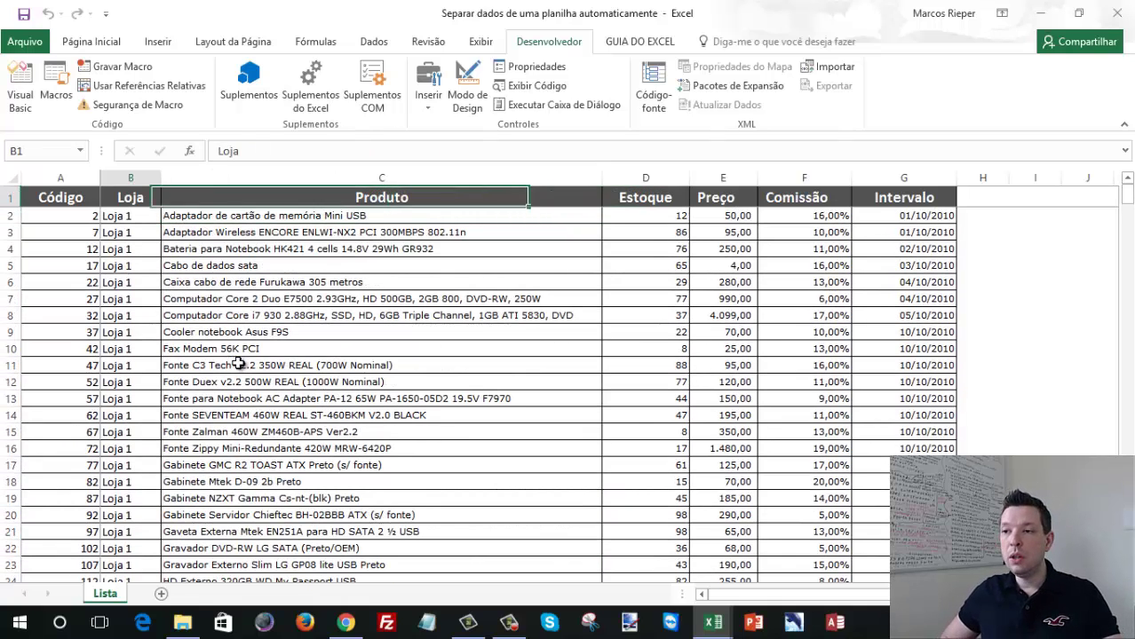
key(Left)
key(Right)
key(Right)
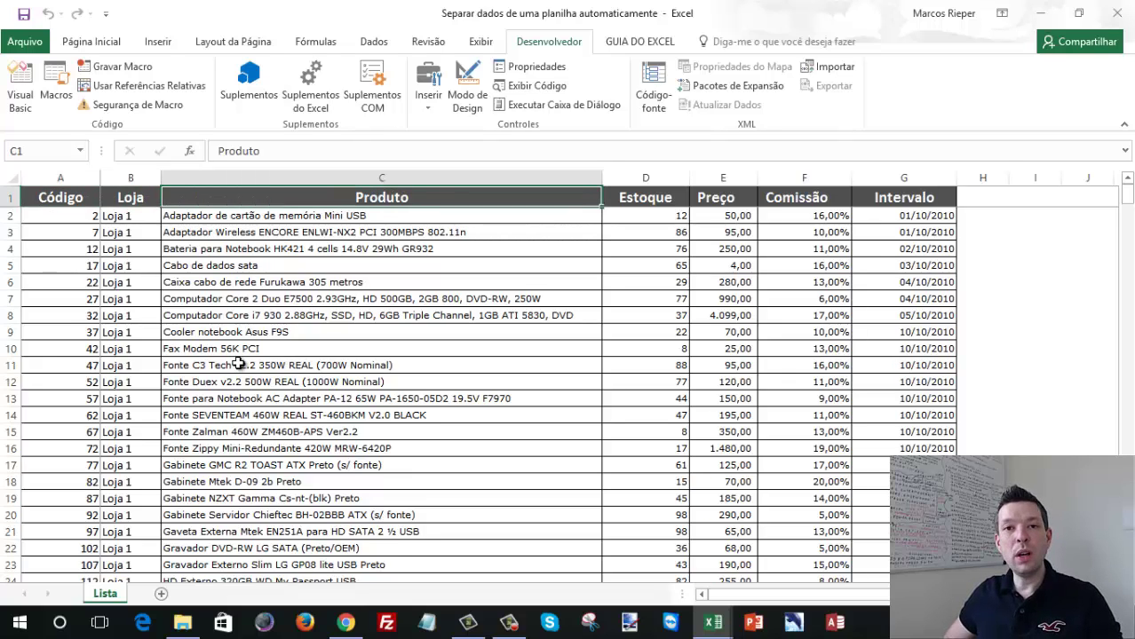
key(Left)
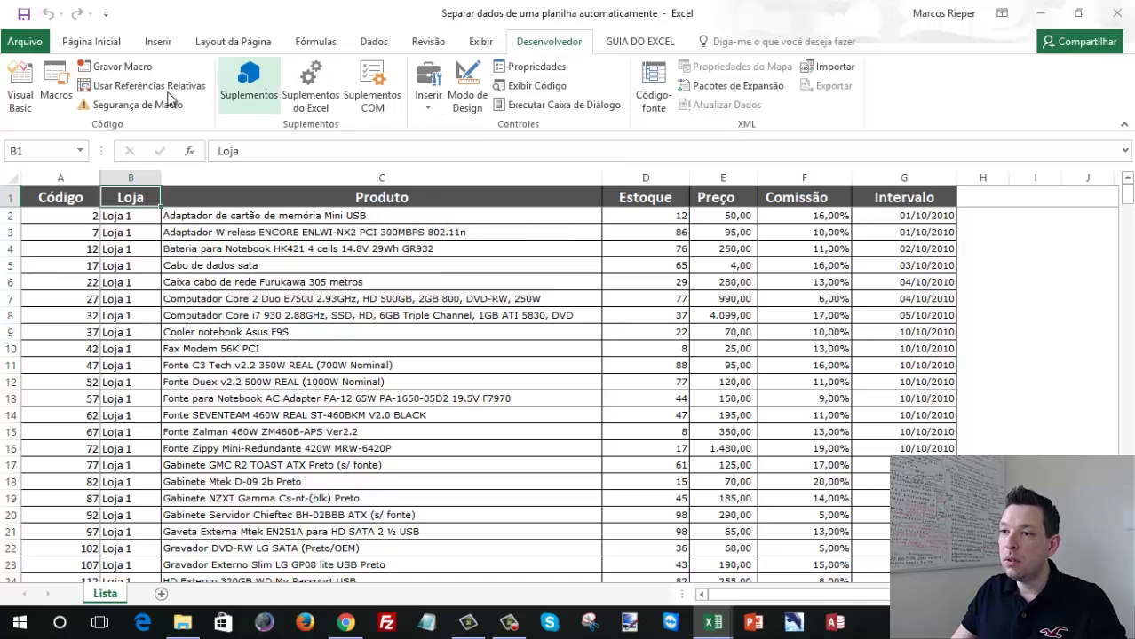
Open the frmSeparar designer, show the Colunas a separar box's properties, and display the controls Toolbox.
click(21, 92)
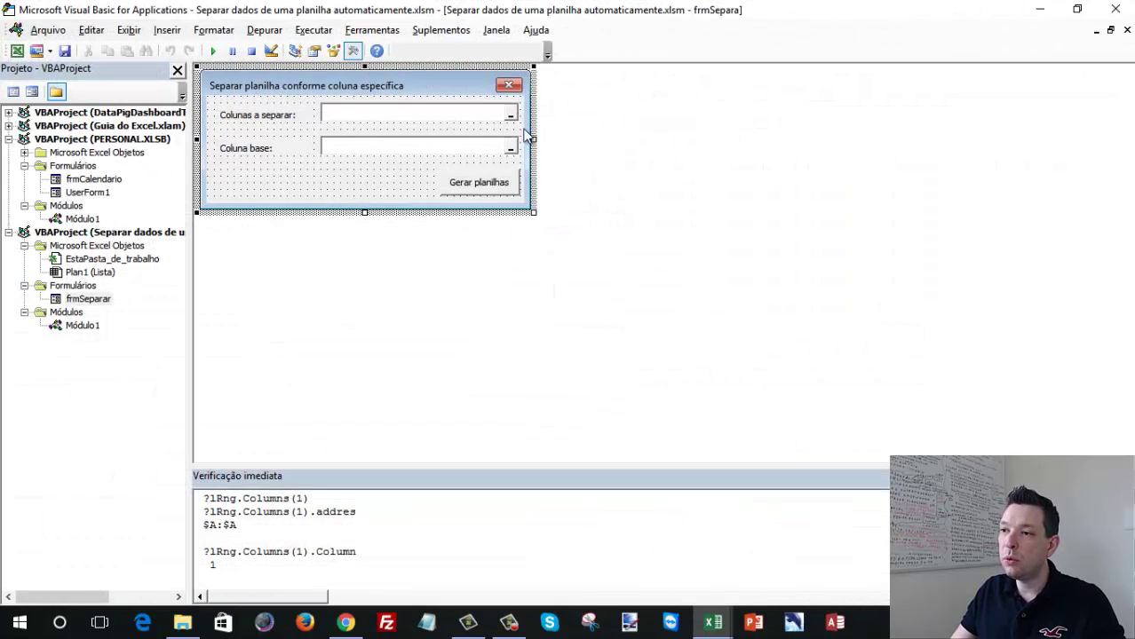
click(370, 119)
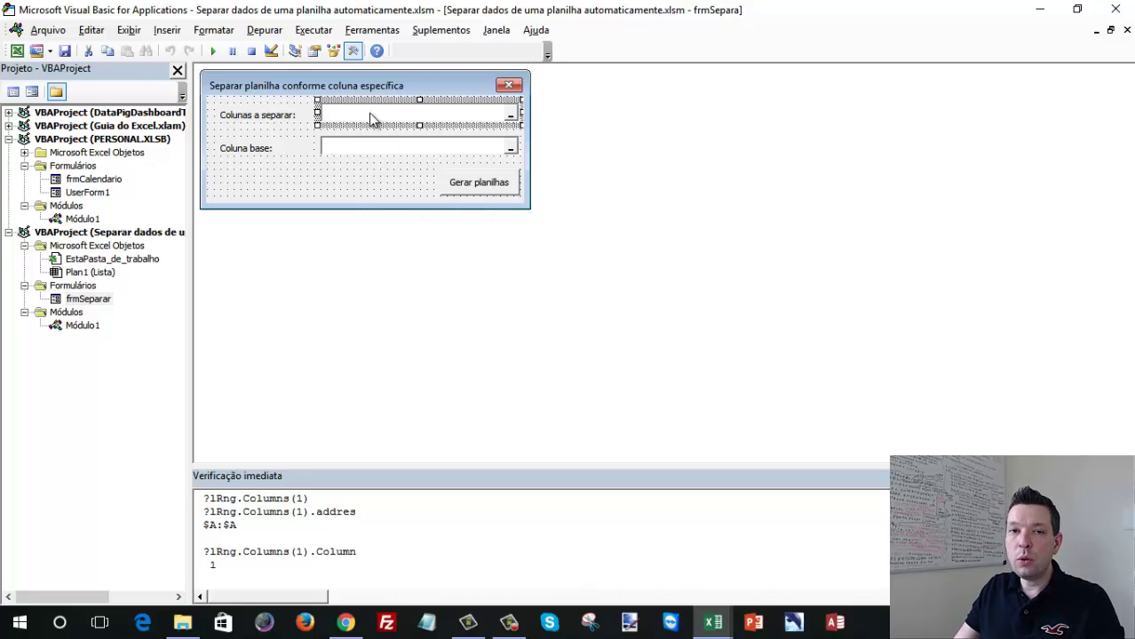
click(305, 185)
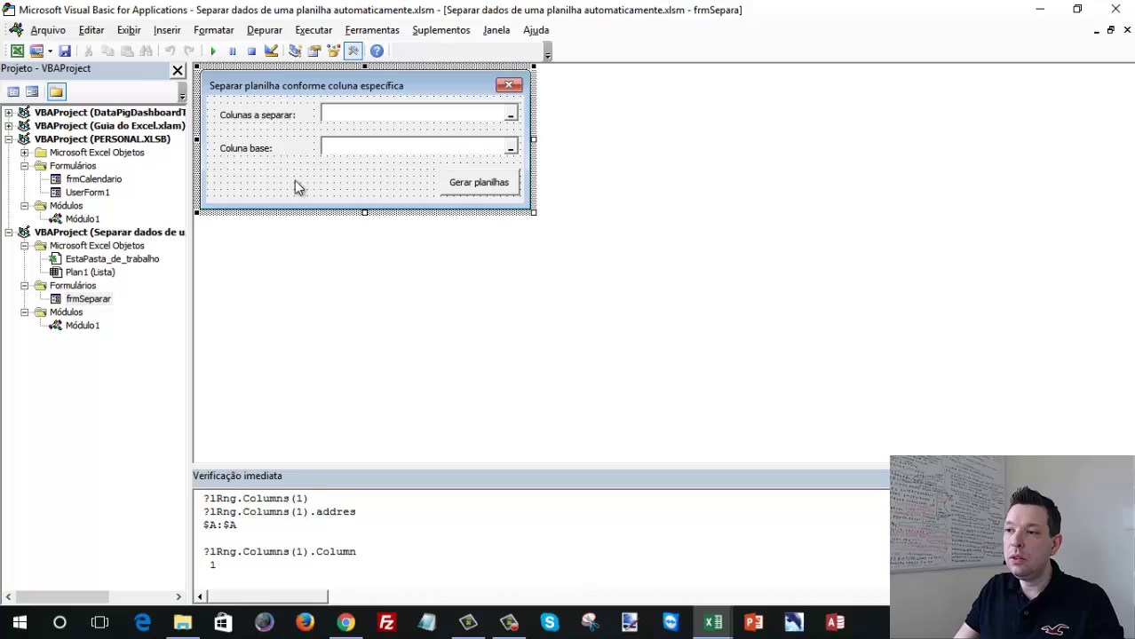
click(358, 117)
click(315, 51)
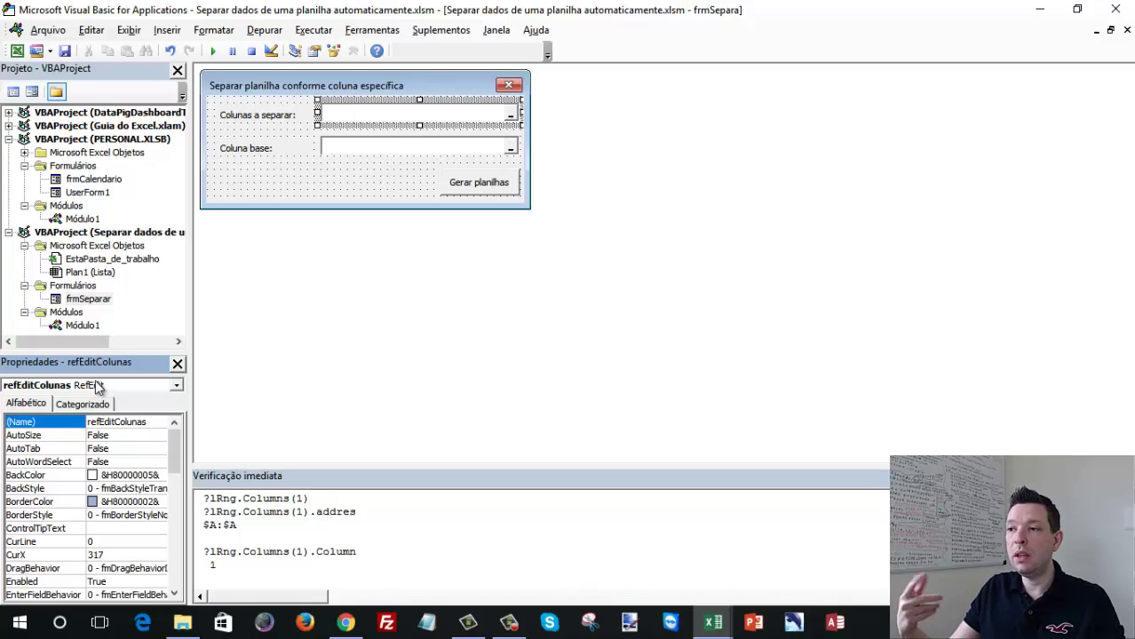
click(298, 201)
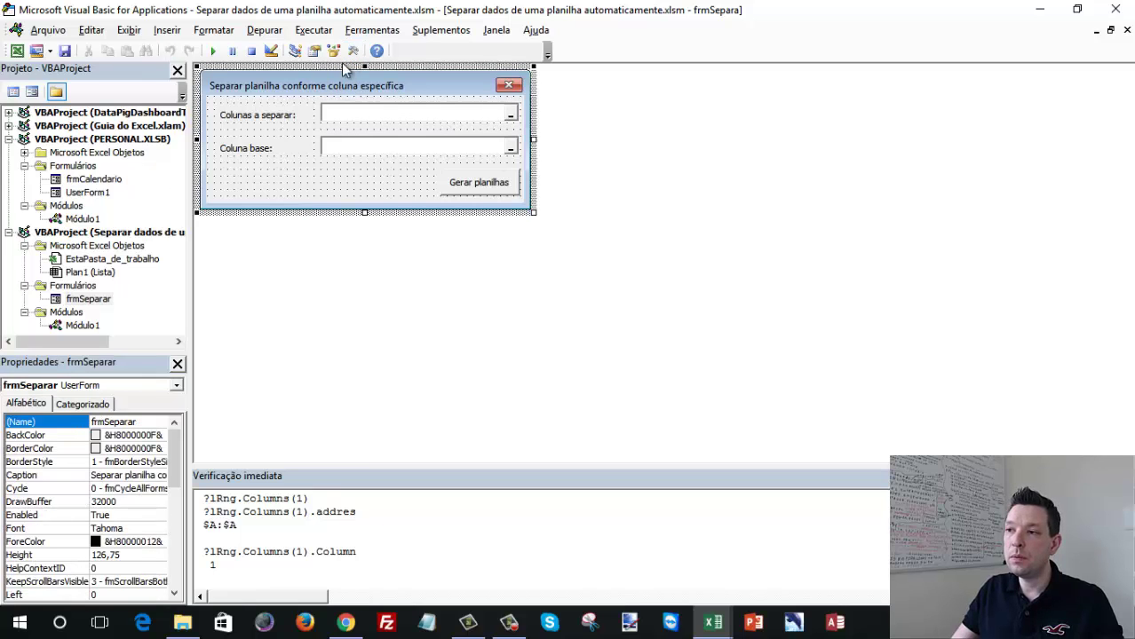
click(353, 52)
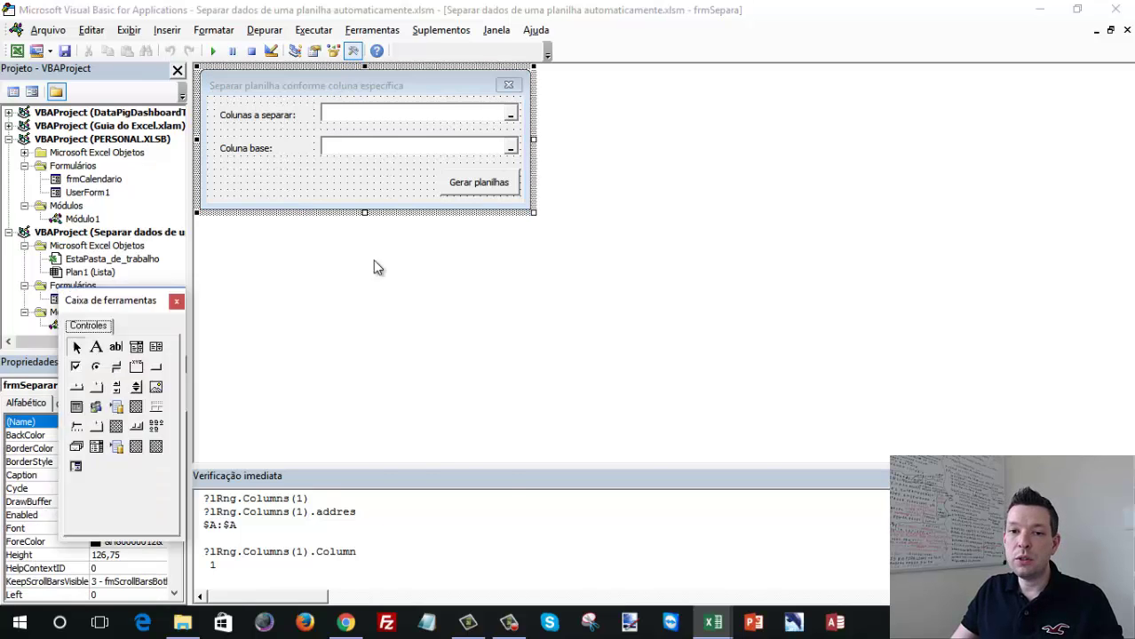
Draw a new RefEdit range box on frmSeparar below the Coluna base field.
drag(99, 301, 608, 109)
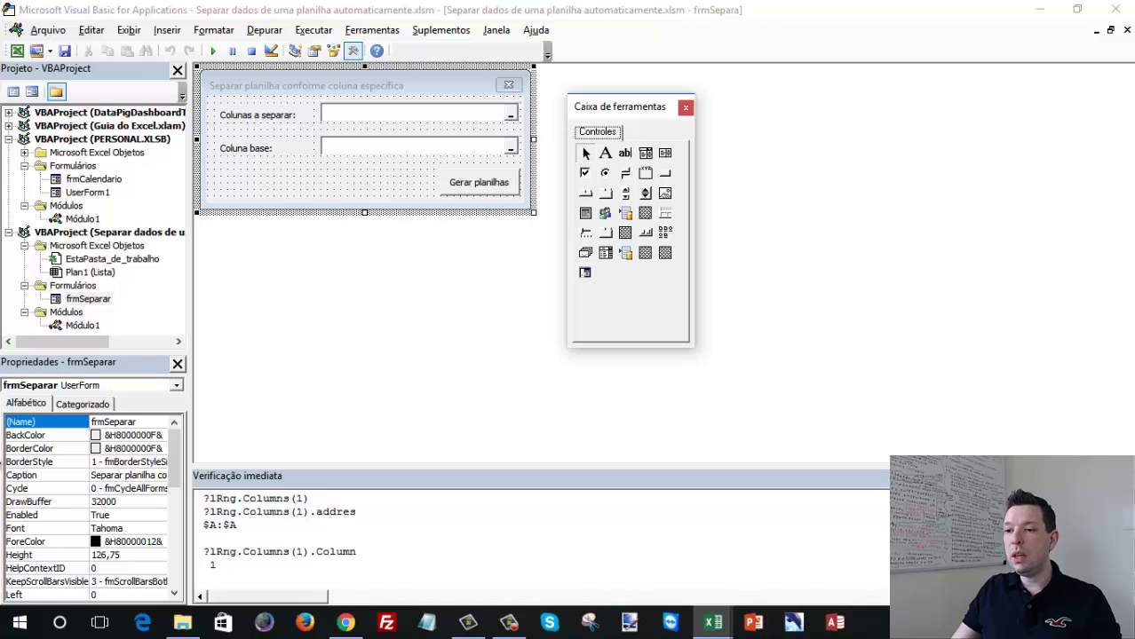
click(445, 150)
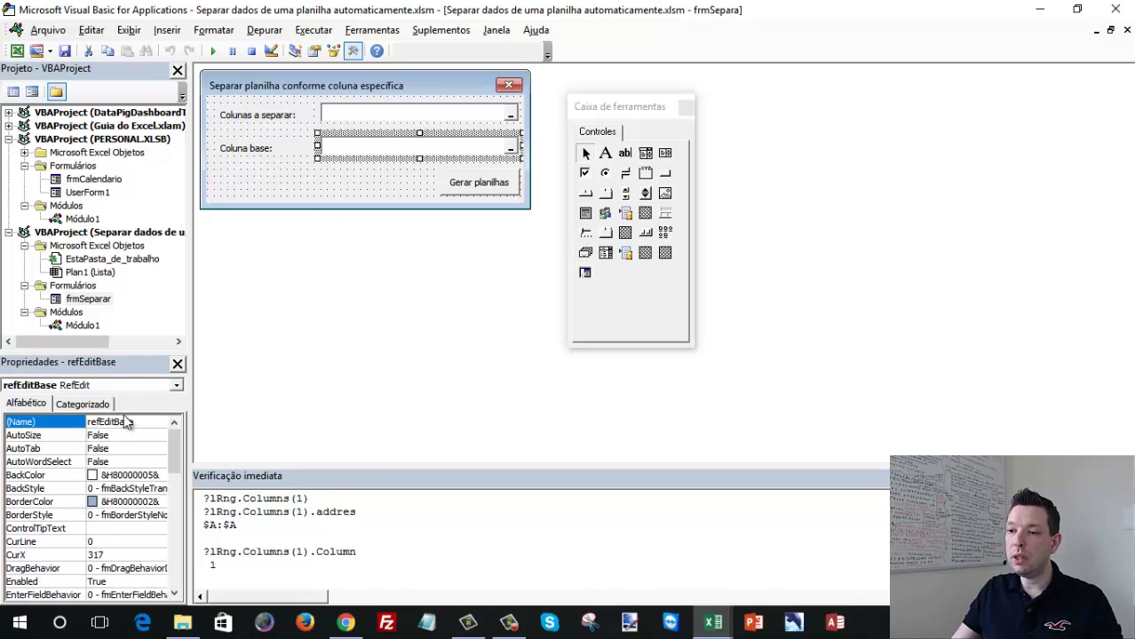
click(586, 273)
drag(245, 163, 301, 186)
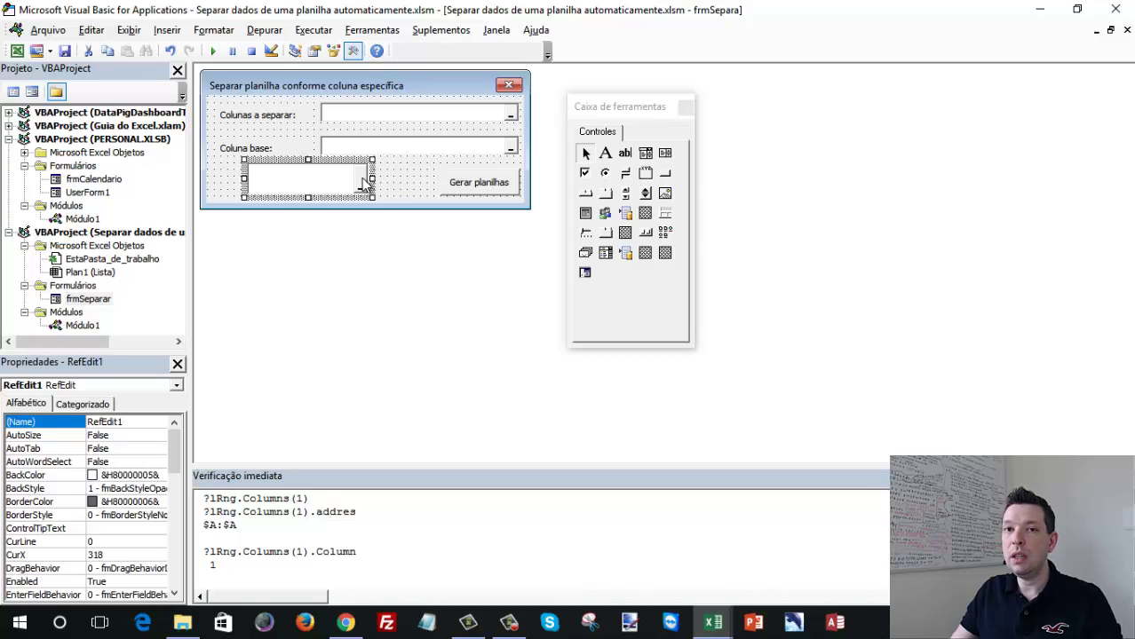
Test-run the form (F5) and fill the new box with columns Lista!$C:$D.
click(398, 179)
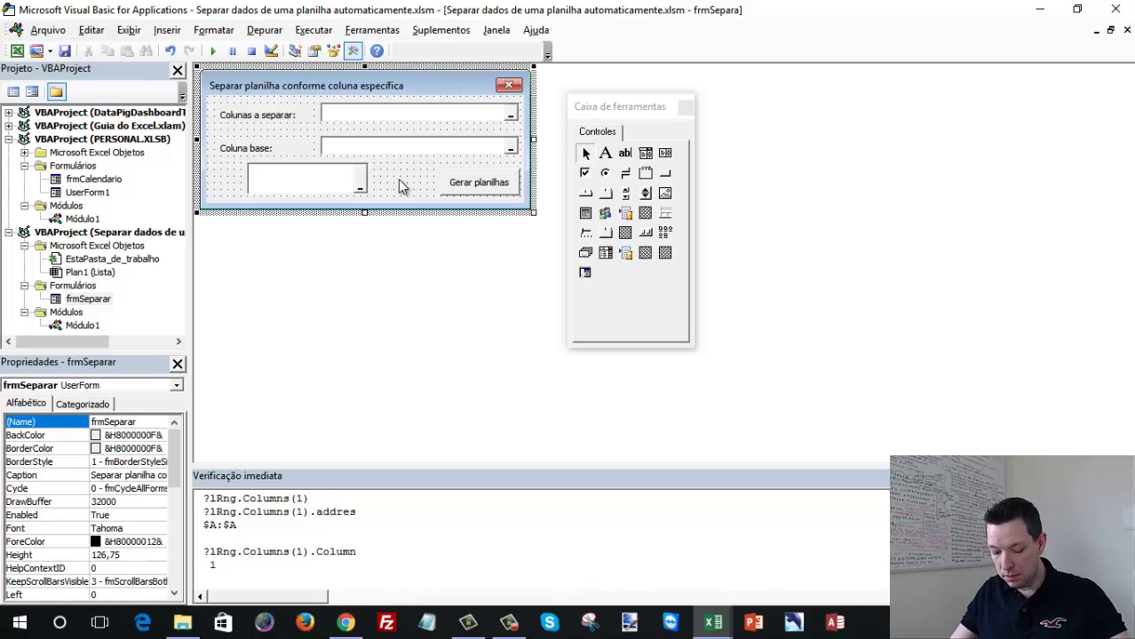
key(F5)
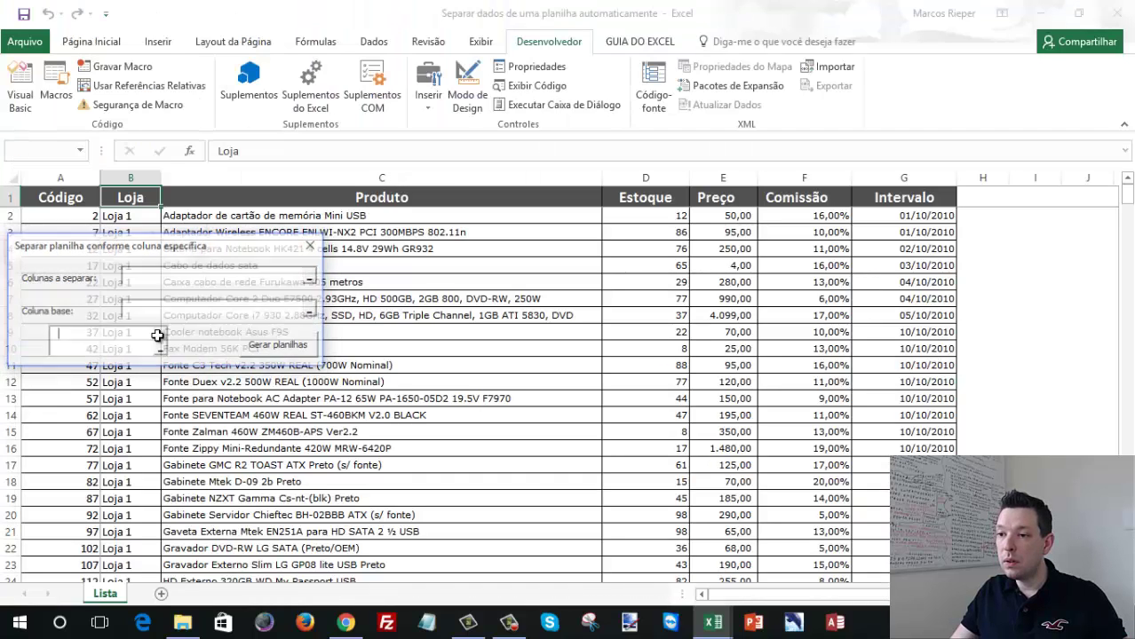
click(158, 337)
drag(390, 178, 691, 179)
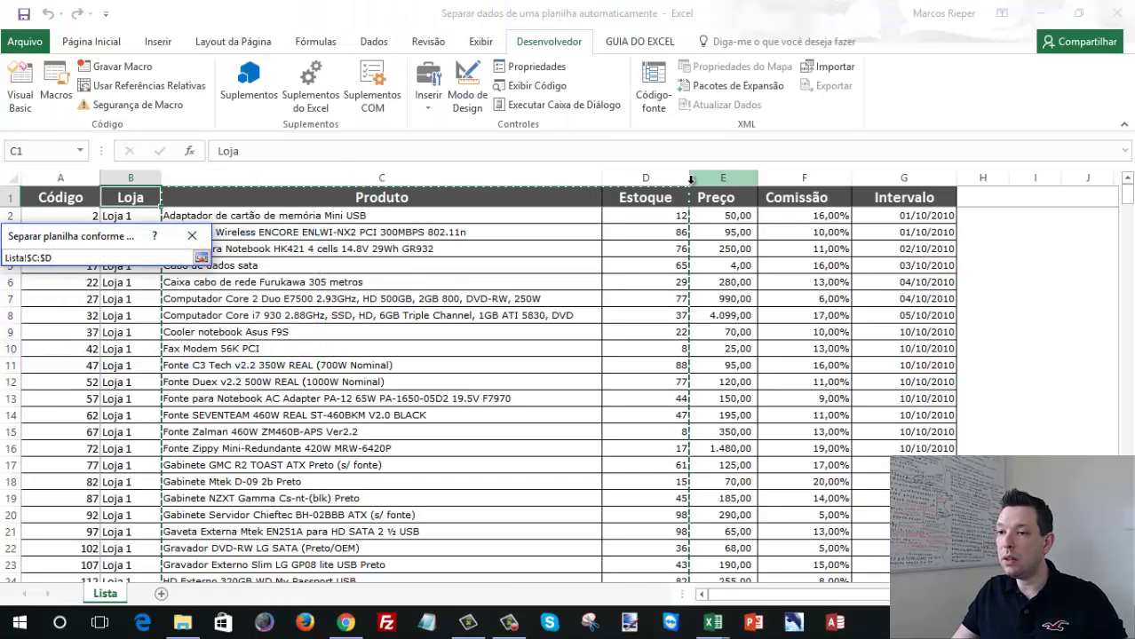
key(Return)
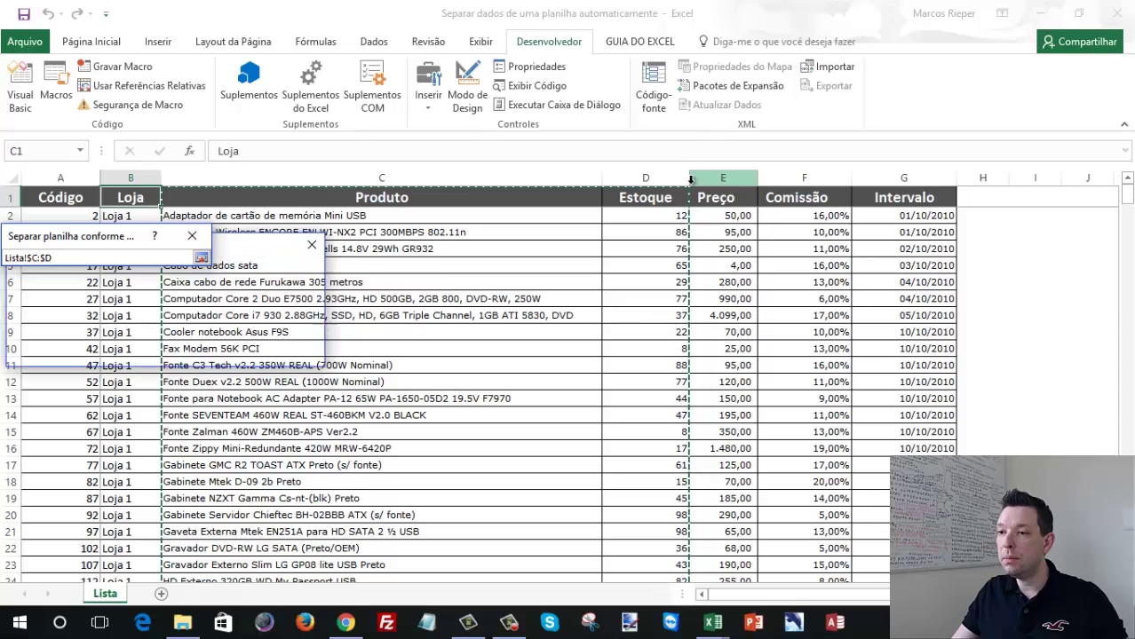
Close the test run and delete the test range box from frmSeparar.
click(311, 245)
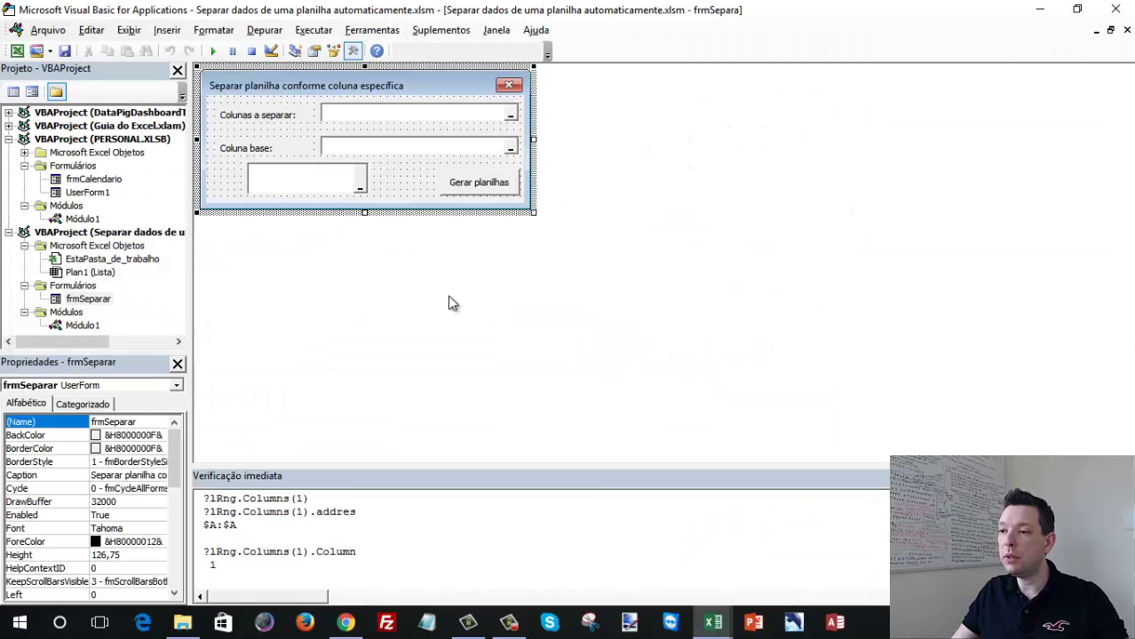
click(362, 192)
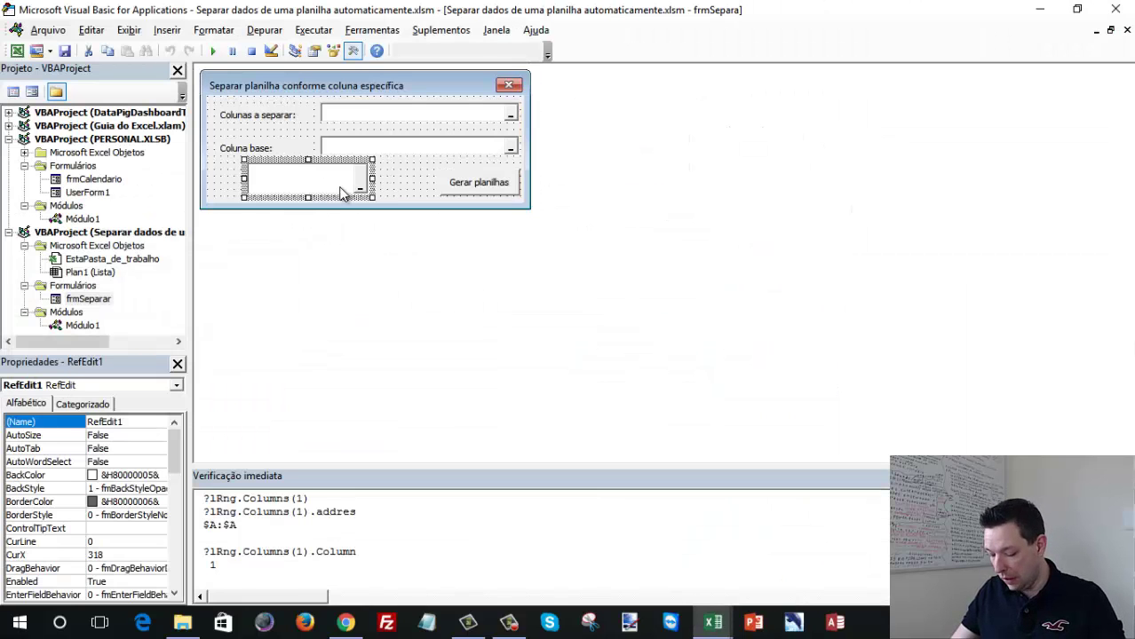
key(Delete)
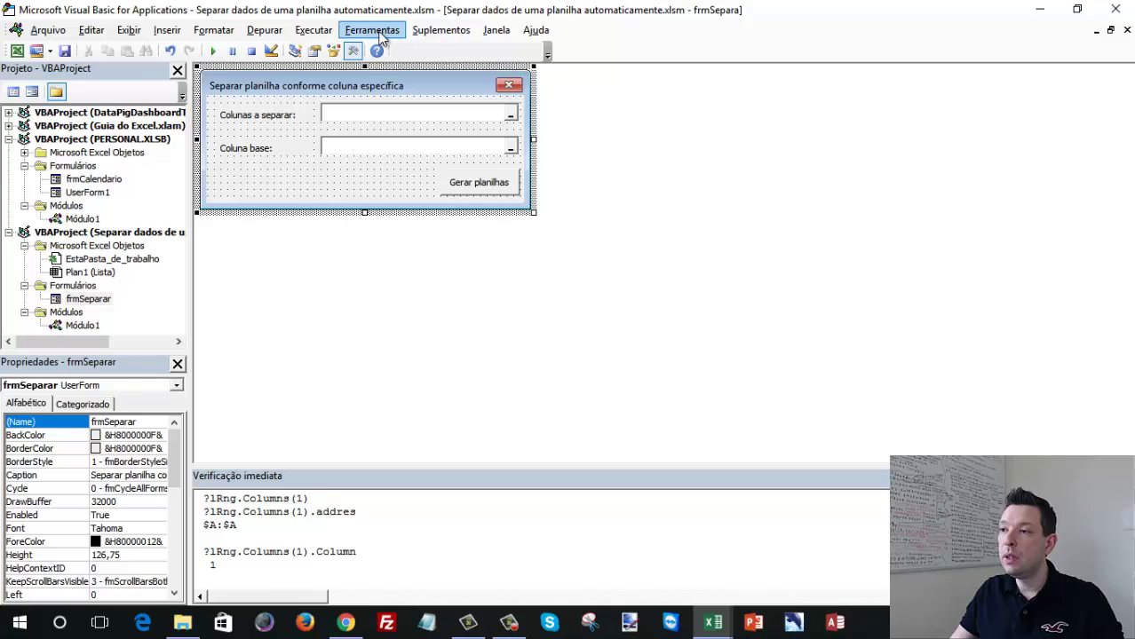
Open Ferramentas > Controles adicionais and scroll to the ticked RefEdit.Ctrl entry.
click(355, 34)
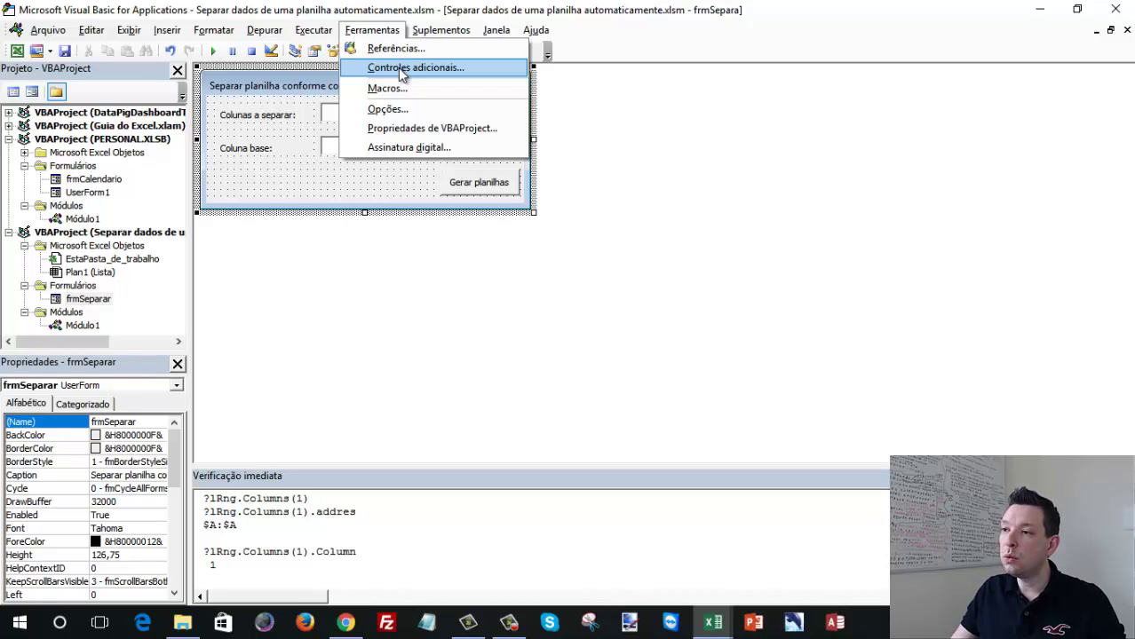
click(493, 121)
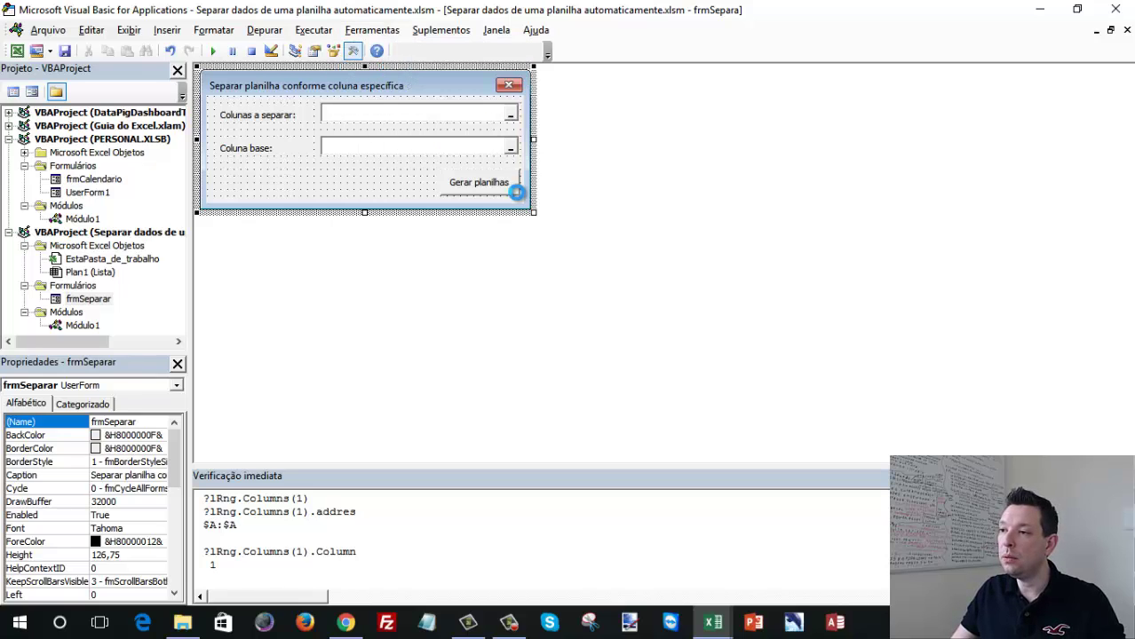
click(516, 193)
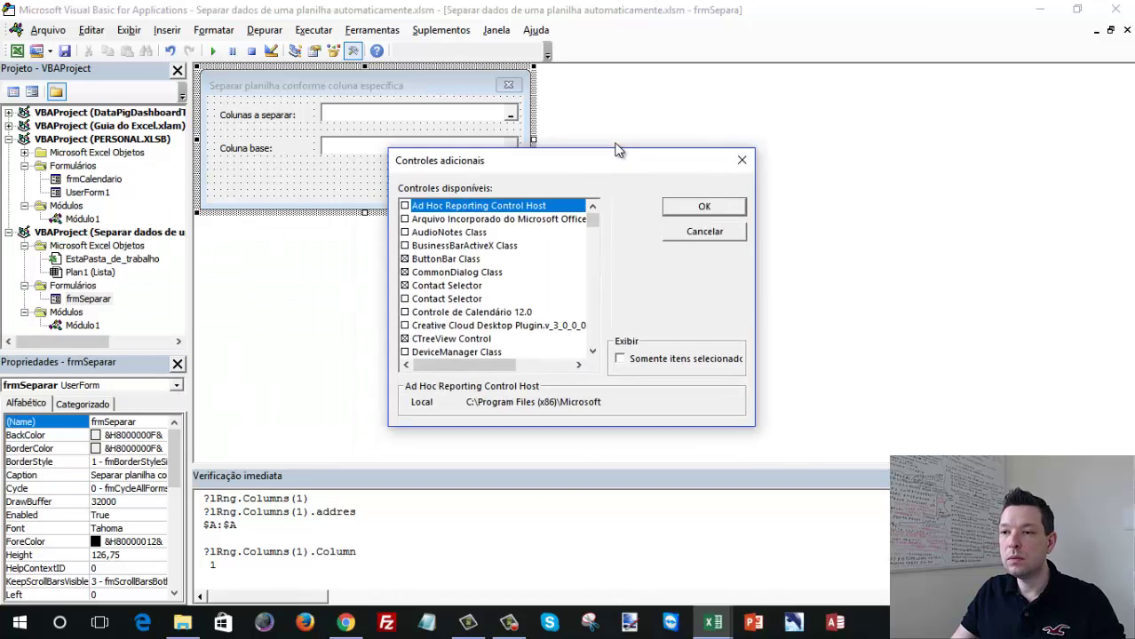
drag(677, 149, 684, 244)
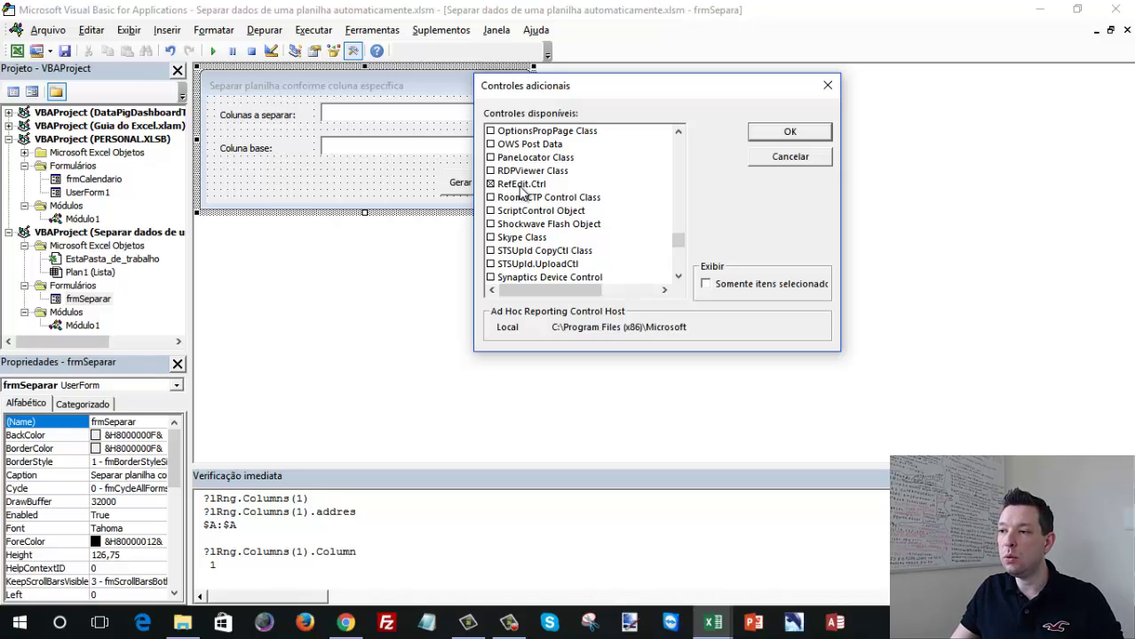
Confirm the additional controls list and close the toolbox, leaving the frmSeparar designer clear.
click(779, 133)
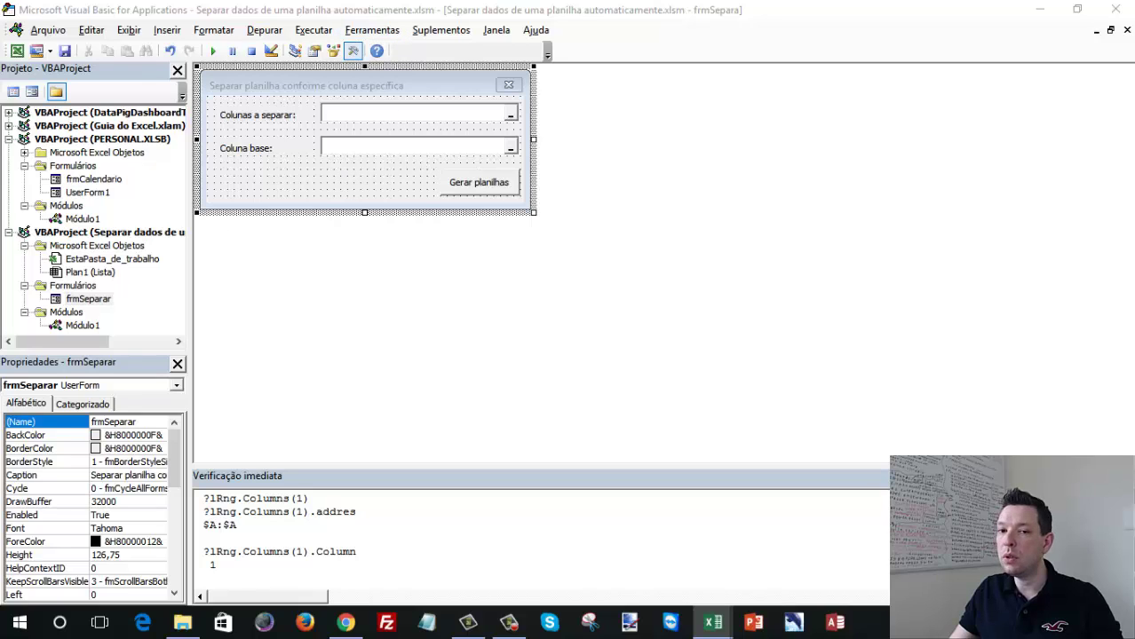
drag(661, 122, 650, 118)
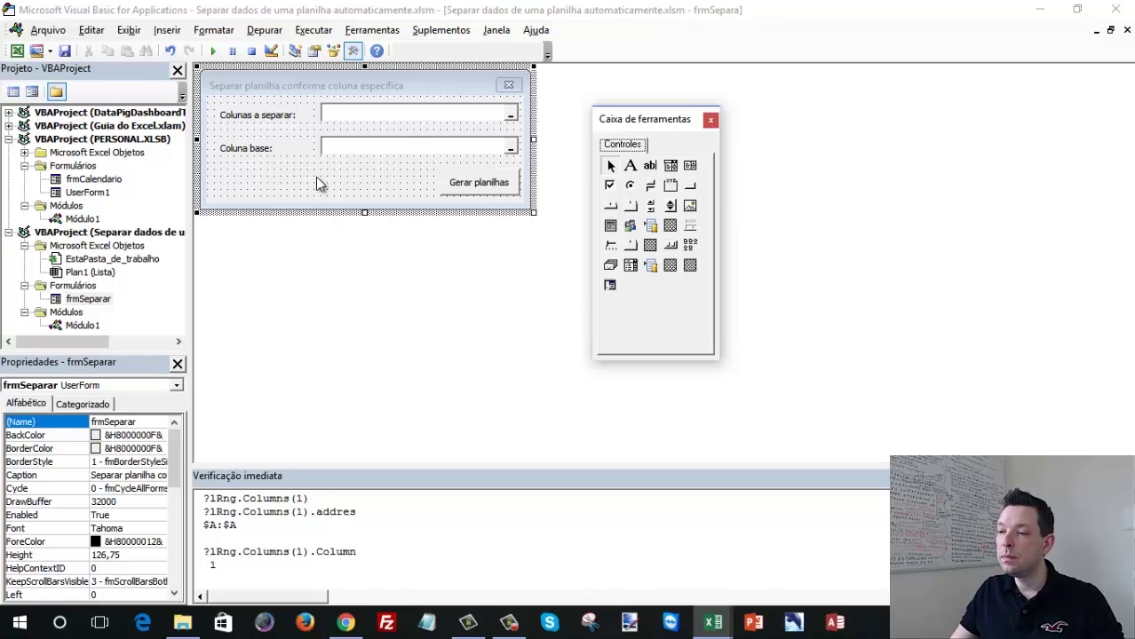
click(346, 183)
click(711, 120)
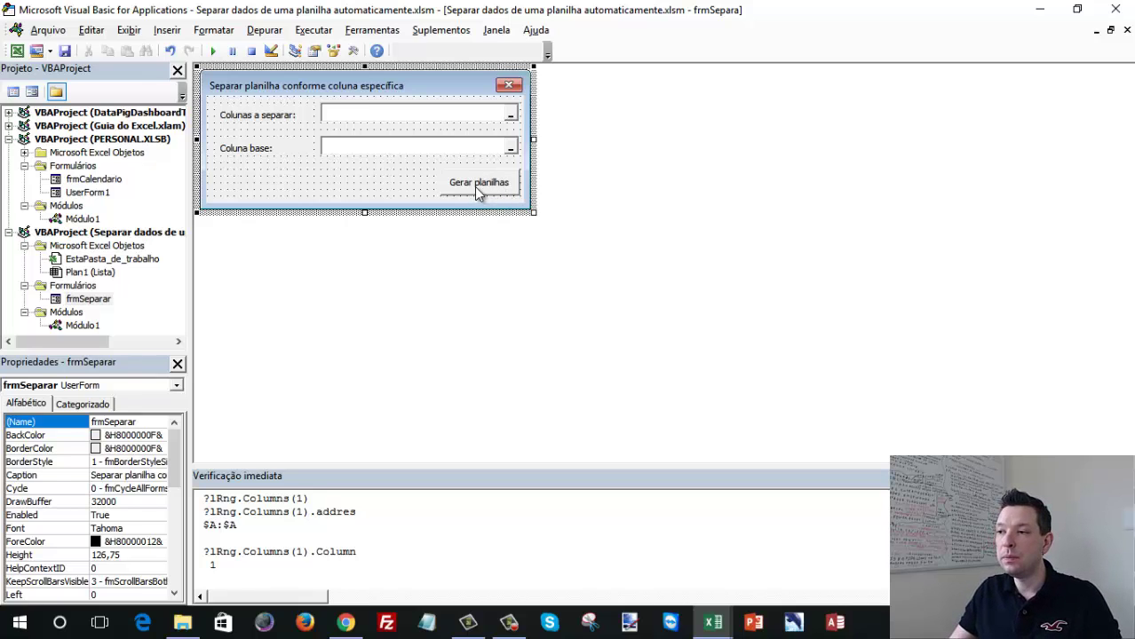
Review the Gerar planilhas and Módulo1 code, close Properties, then return to frmSeparar.
double_click(474, 186)
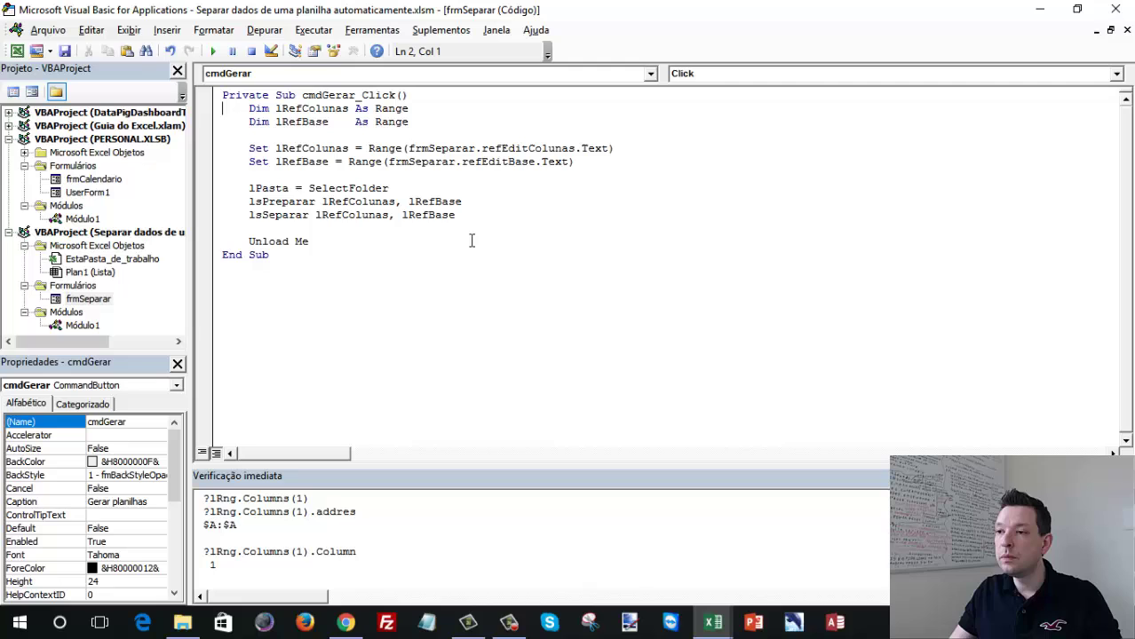
click(177, 365)
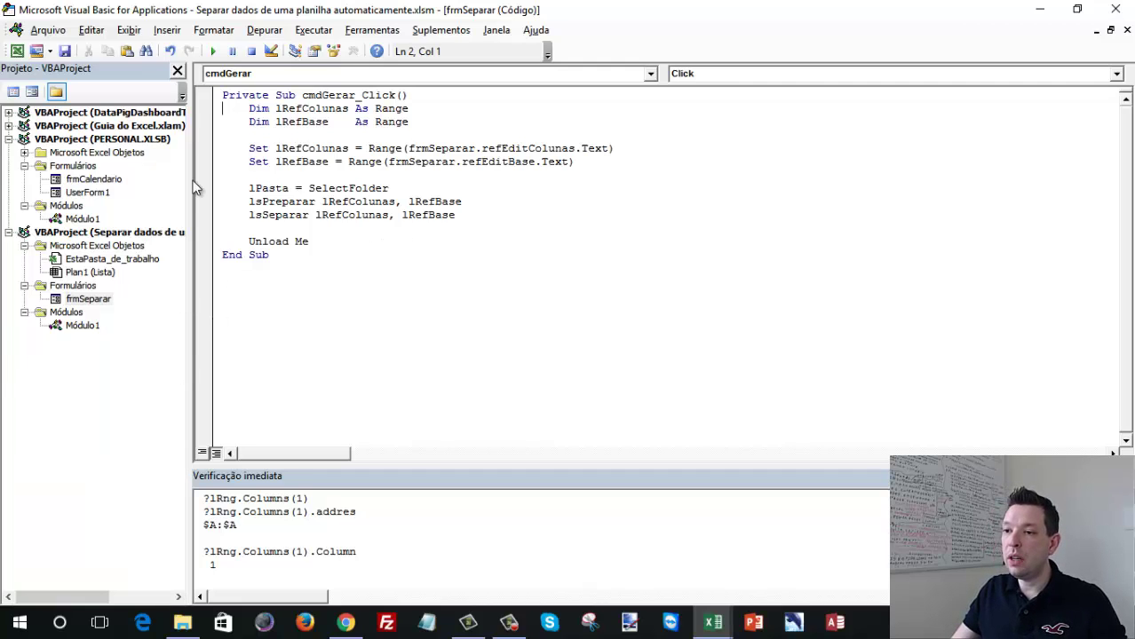
double_click(80, 325)
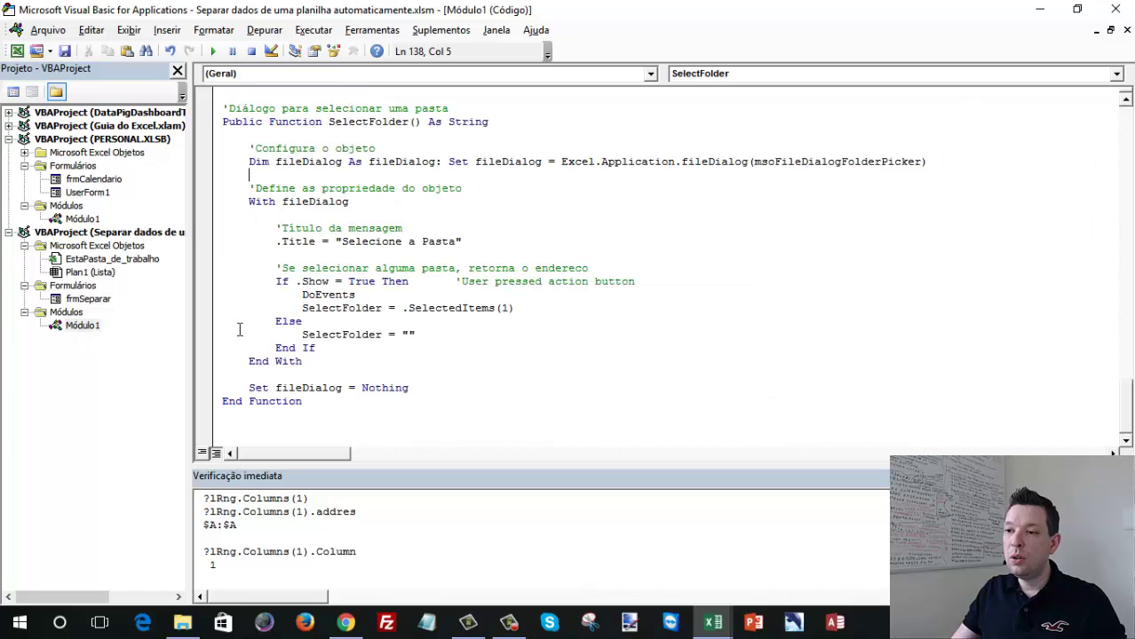
scroll(376, 241, up, 4)
scroll(376, 241, up, 5)
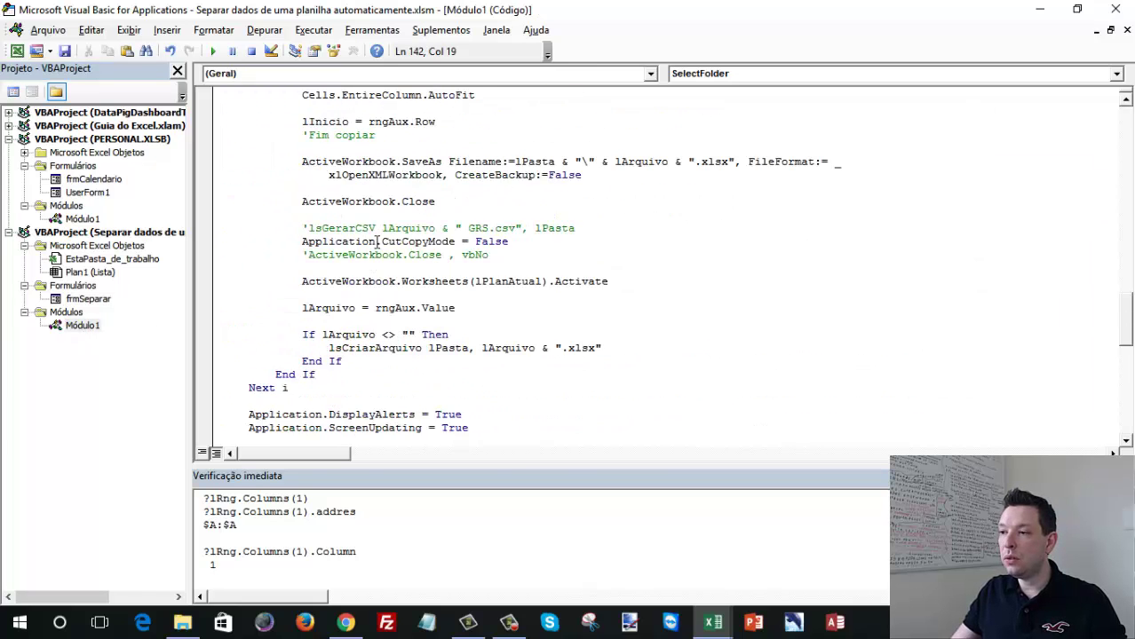
scroll(376, 241, up, 5)
scroll(377, 242, up, 5)
scroll(376, 242, up, 8)
scroll(376, 242, up, 2)
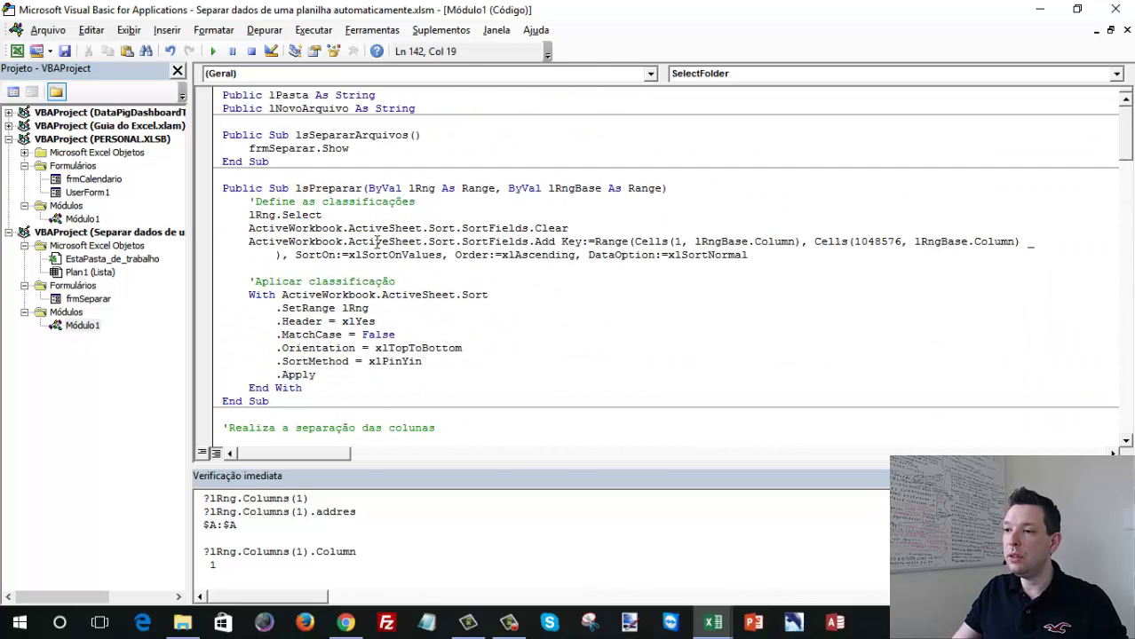
double_click(87, 299)
click(361, 201)
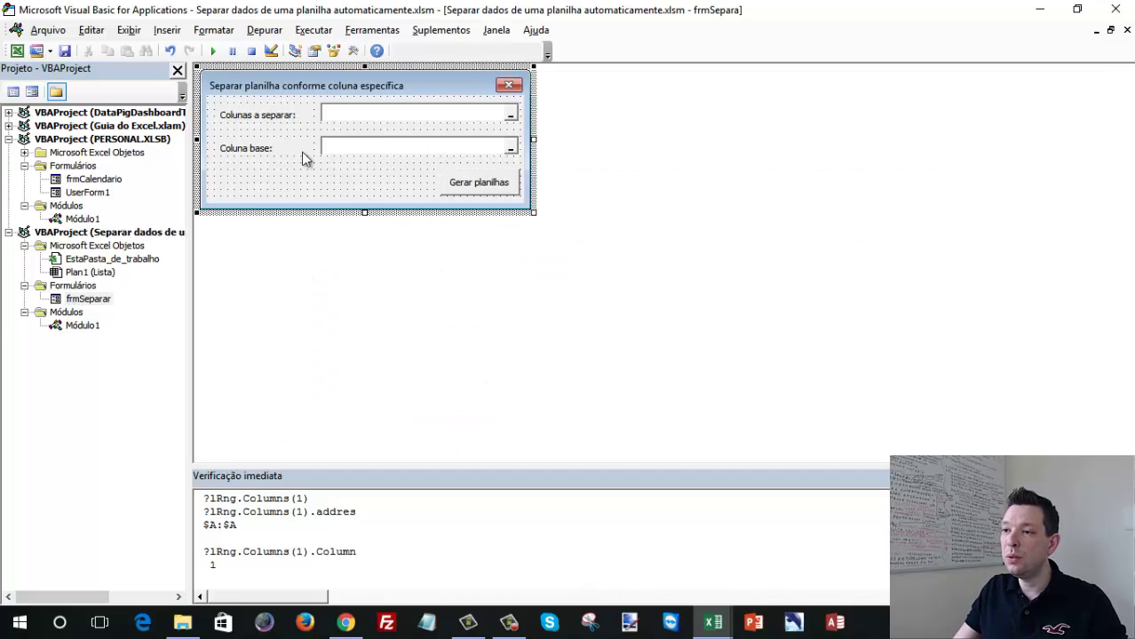
double_click(480, 188)
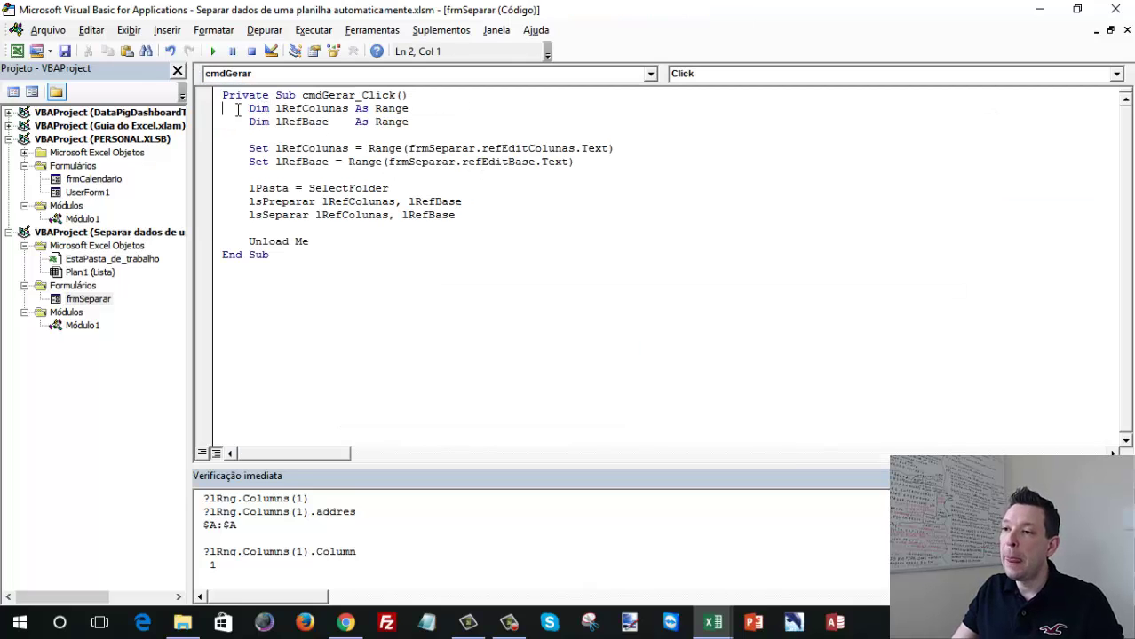
drag(249, 107, 461, 122)
click(538, 162)
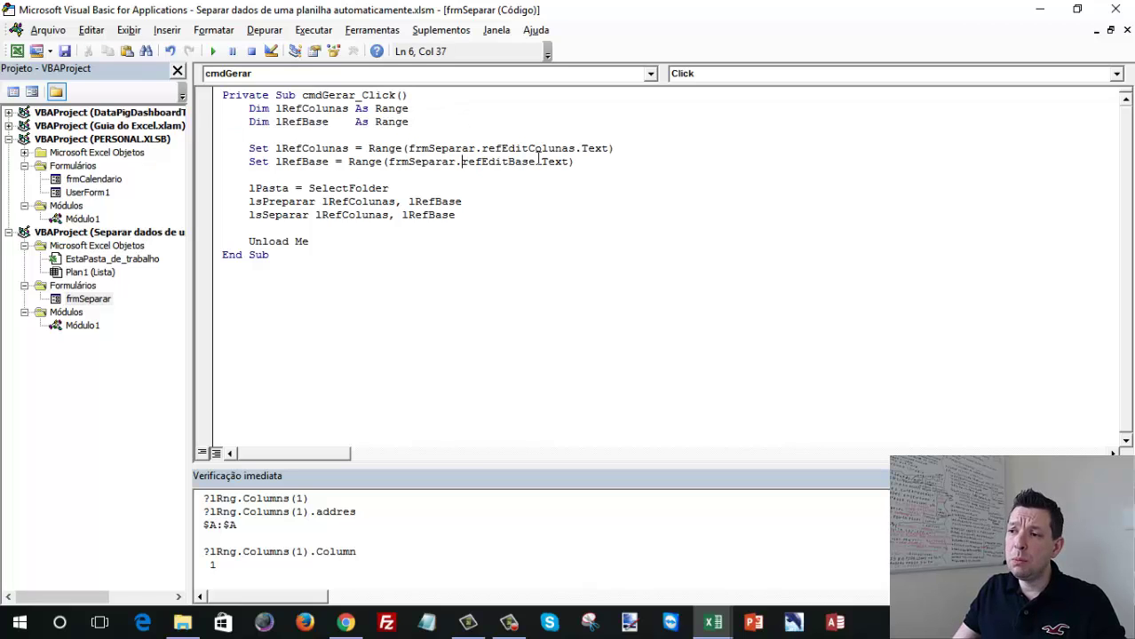
drag(609, 161, 160, 154)
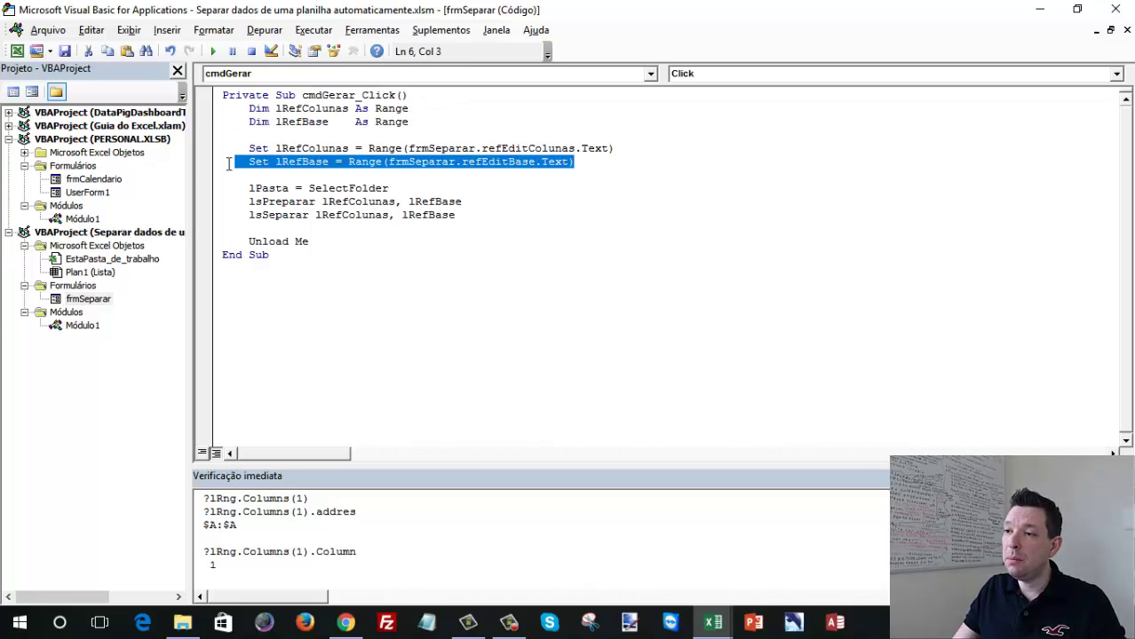
double_click(312, 149)
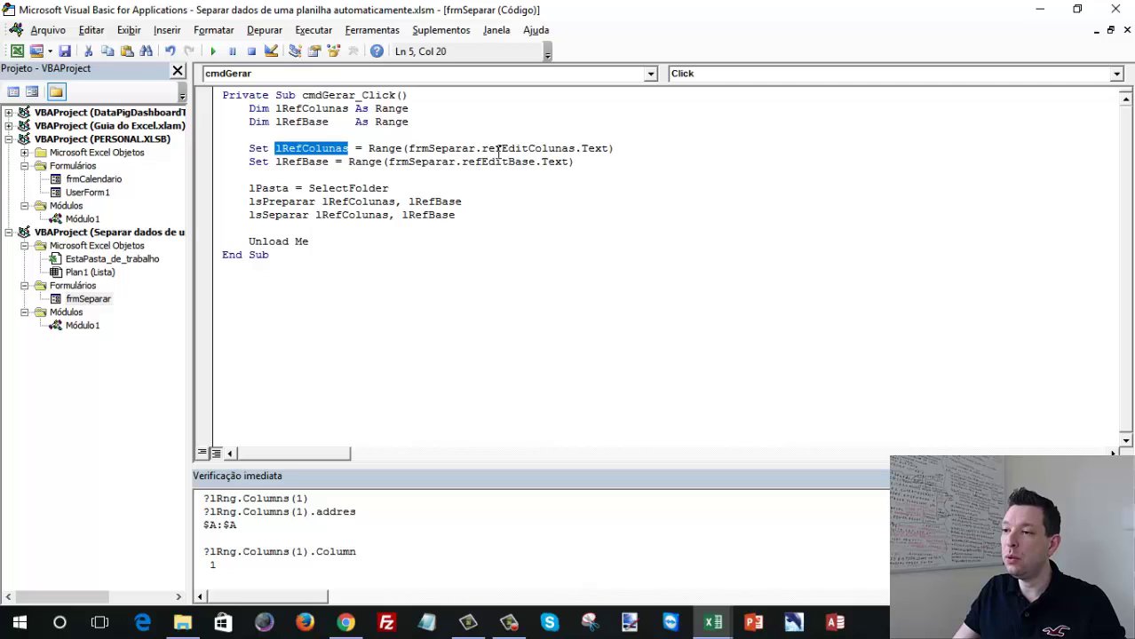
double_click(317, 107)
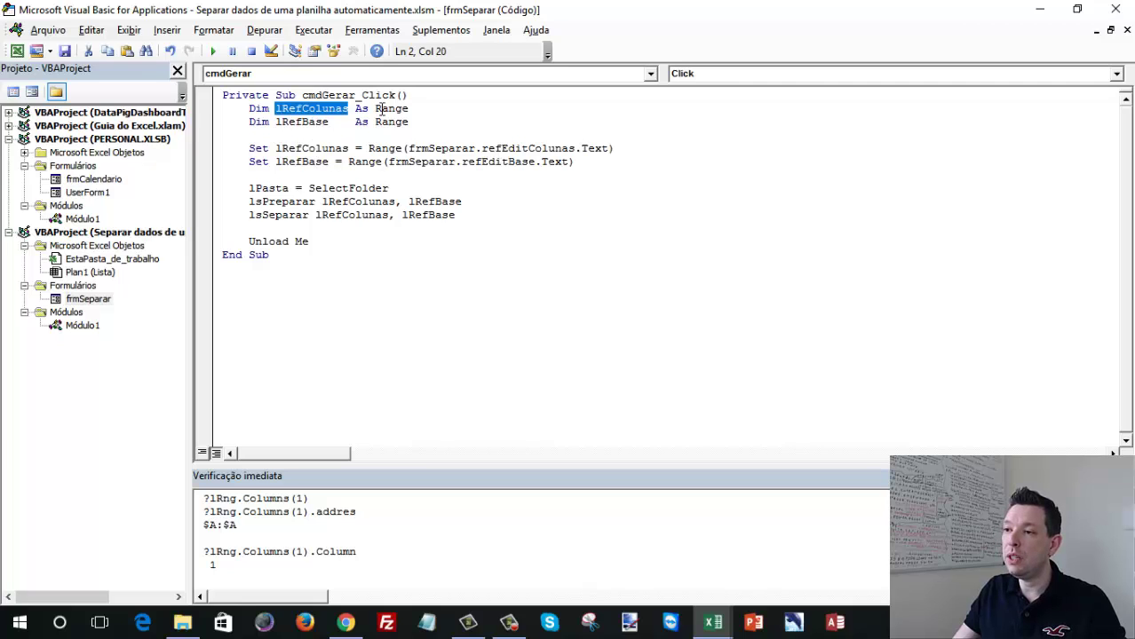
double_click(390, 108)
double_click(304, 149)
double_click(300, 162)
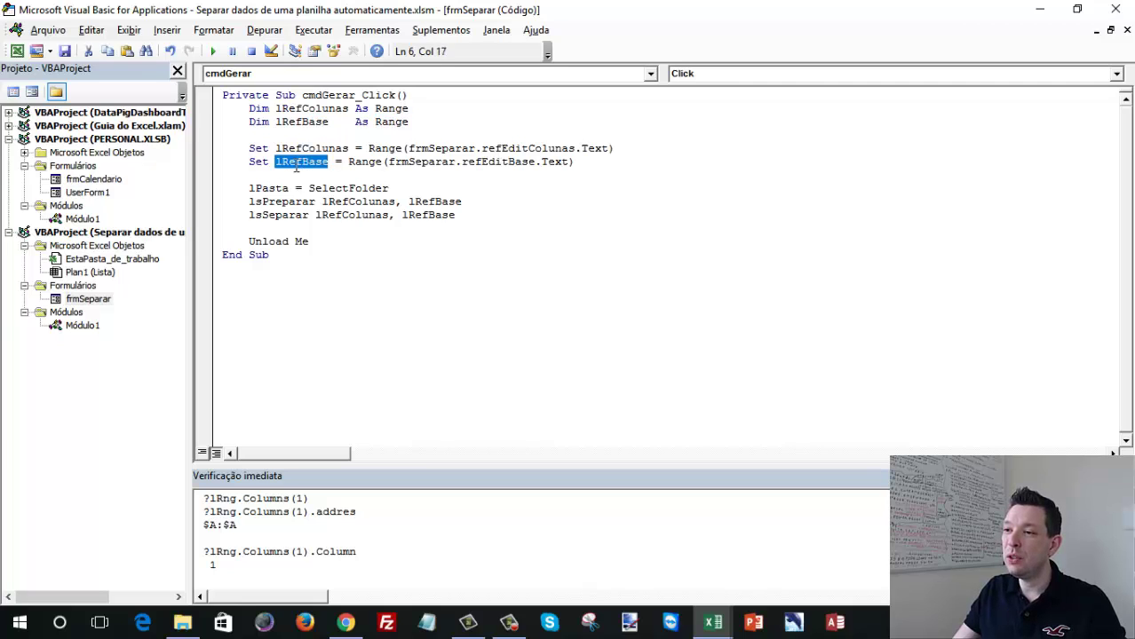
double_click(301, 122)
double_click(300, 150)
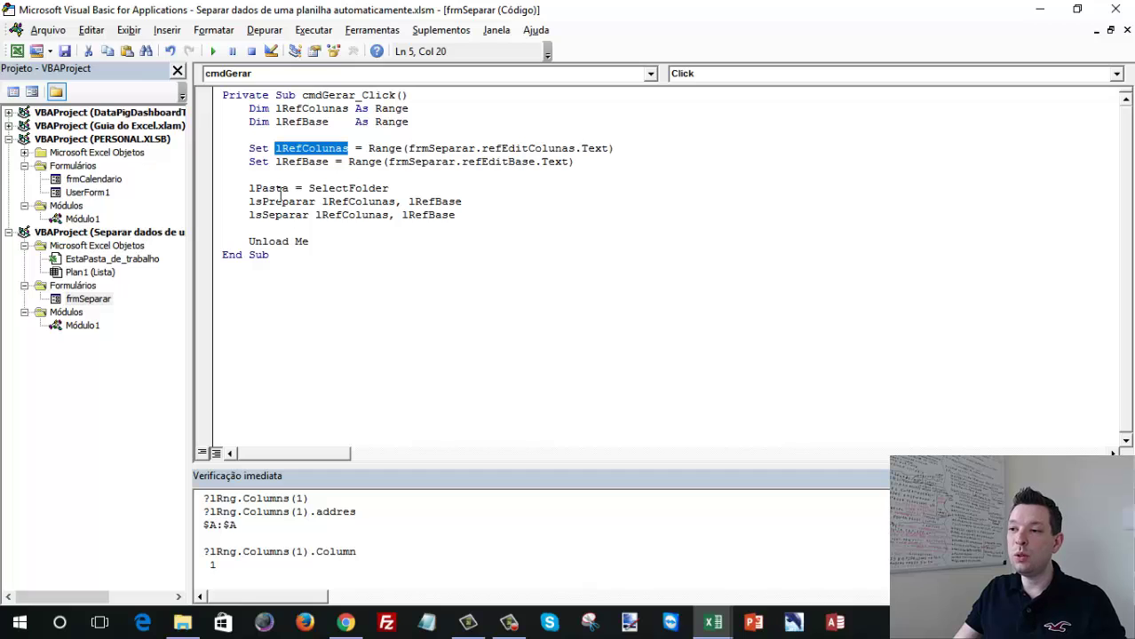
double_click(267, 242)
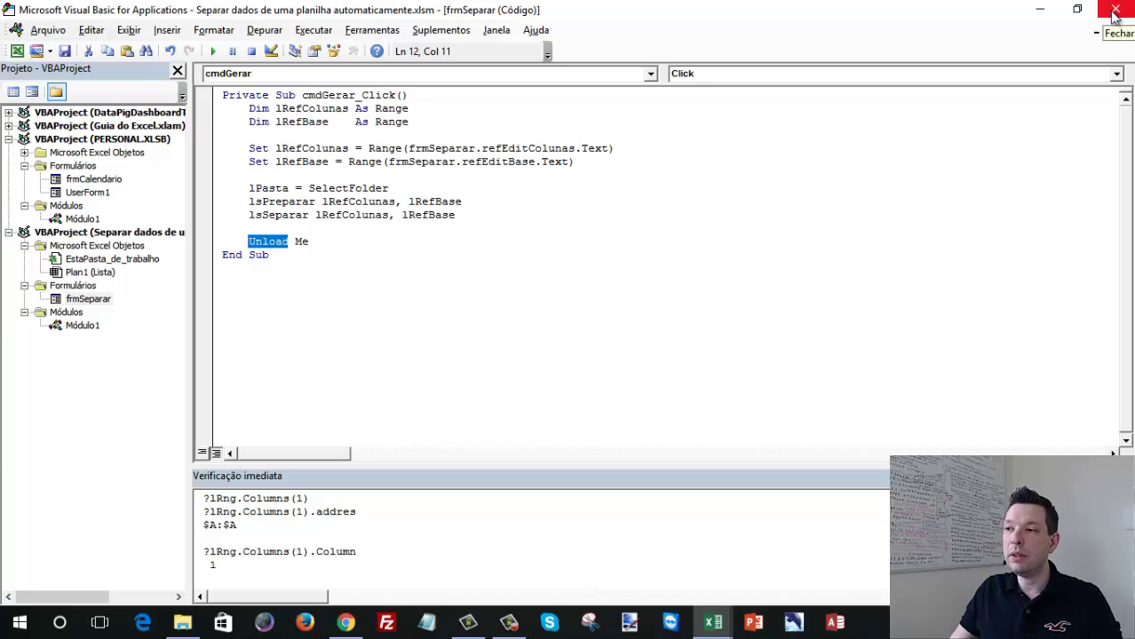
click(1115, 12)
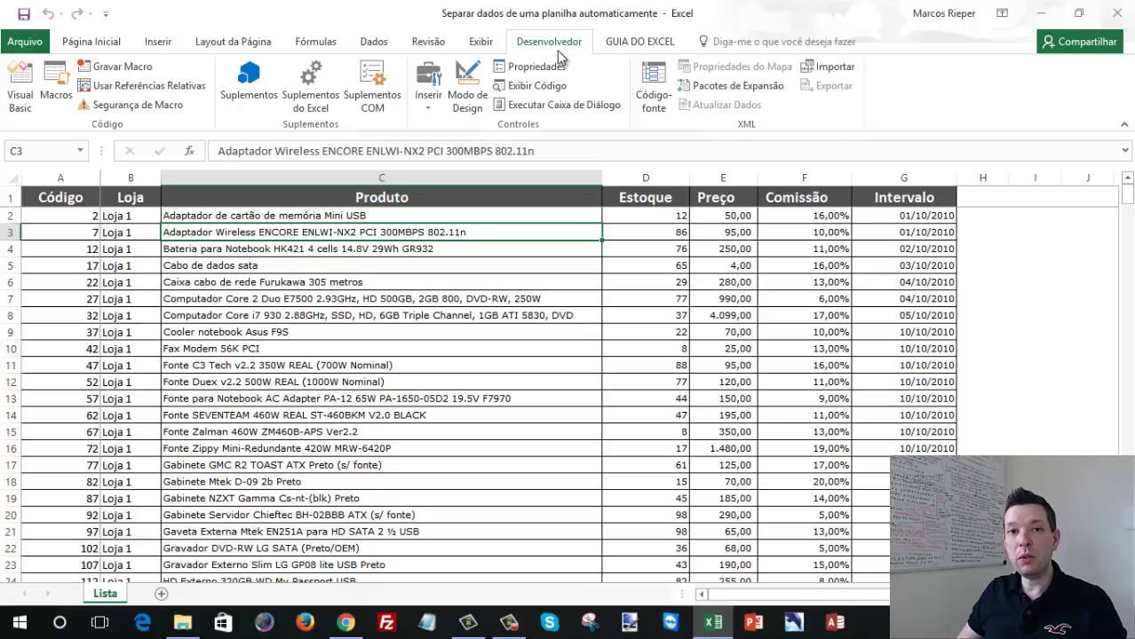
right_click(898, 80)
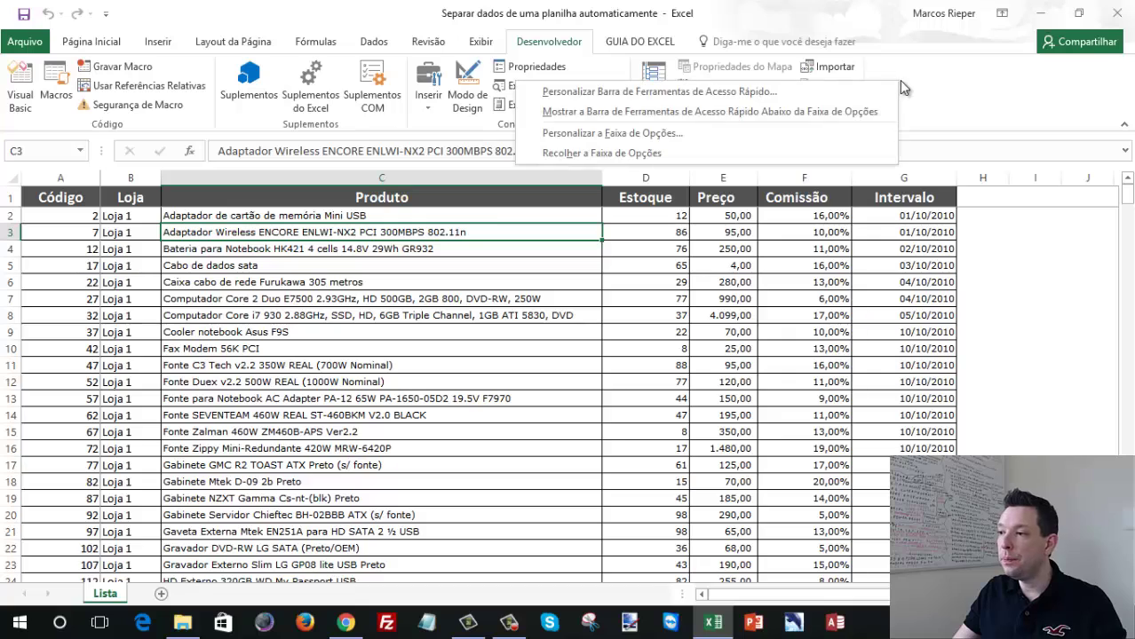
click(655, 134)
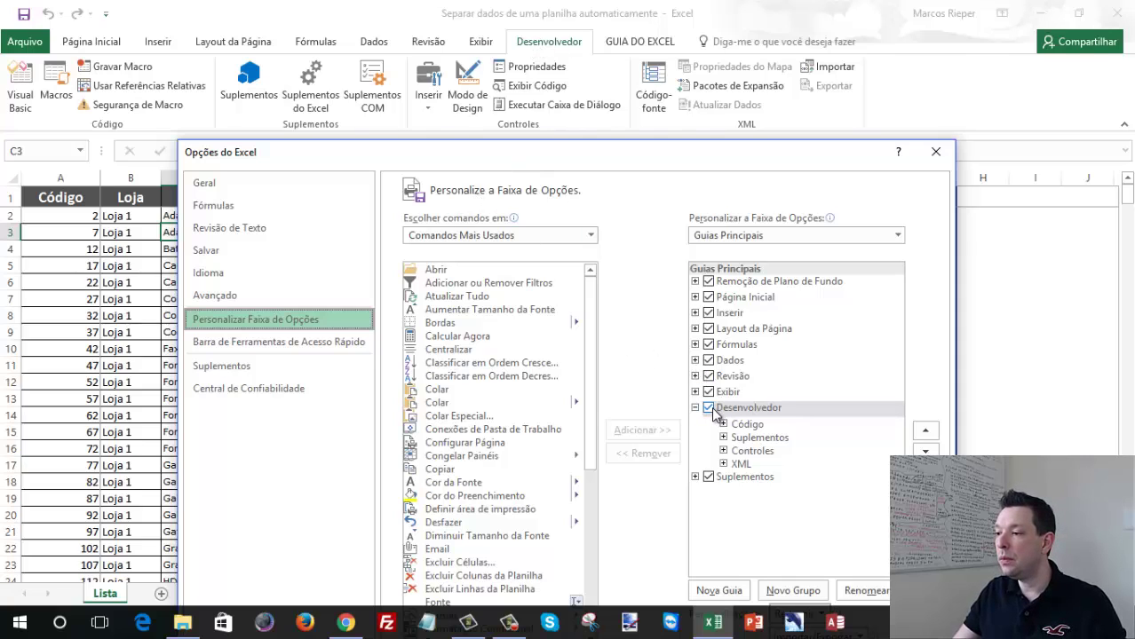
drag(634, 152, 595, 70)
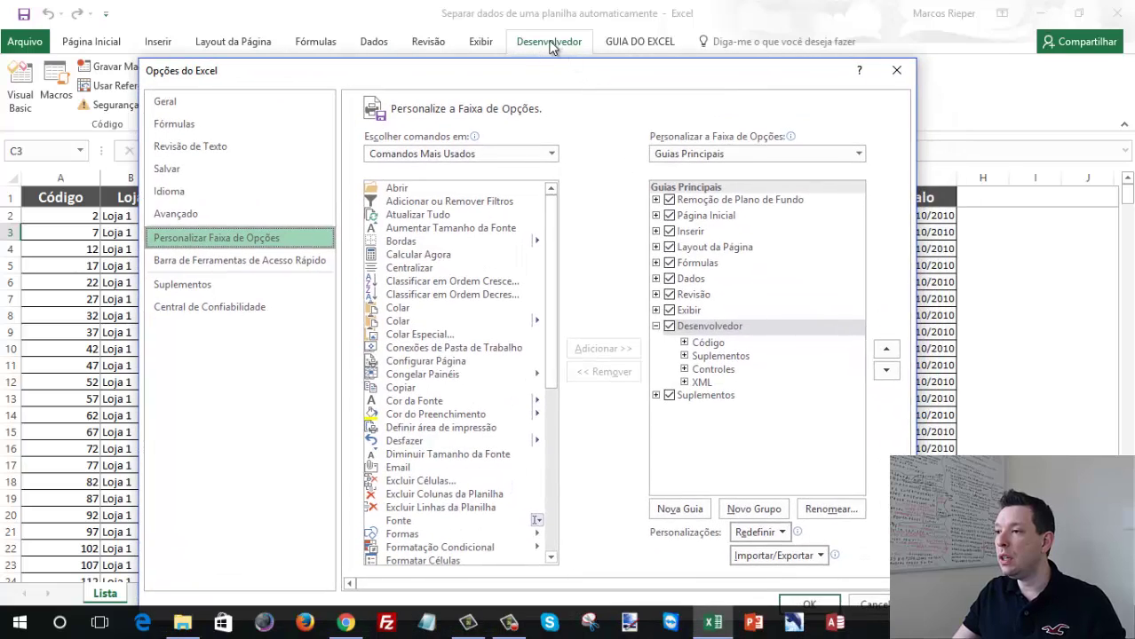
click(809, 604)
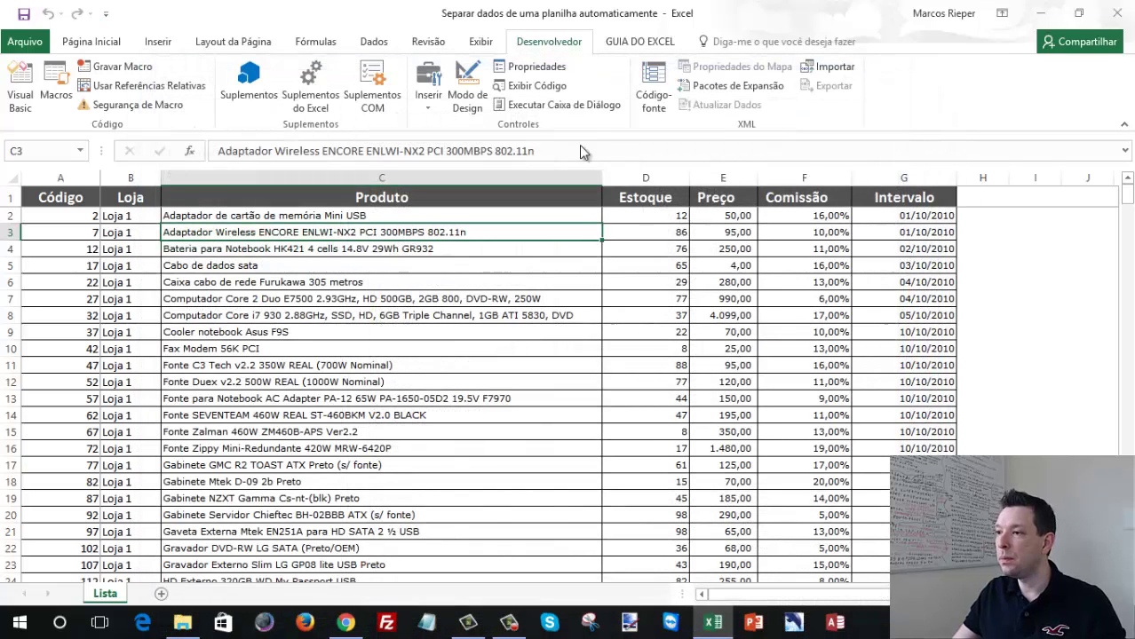
click(21, 94)
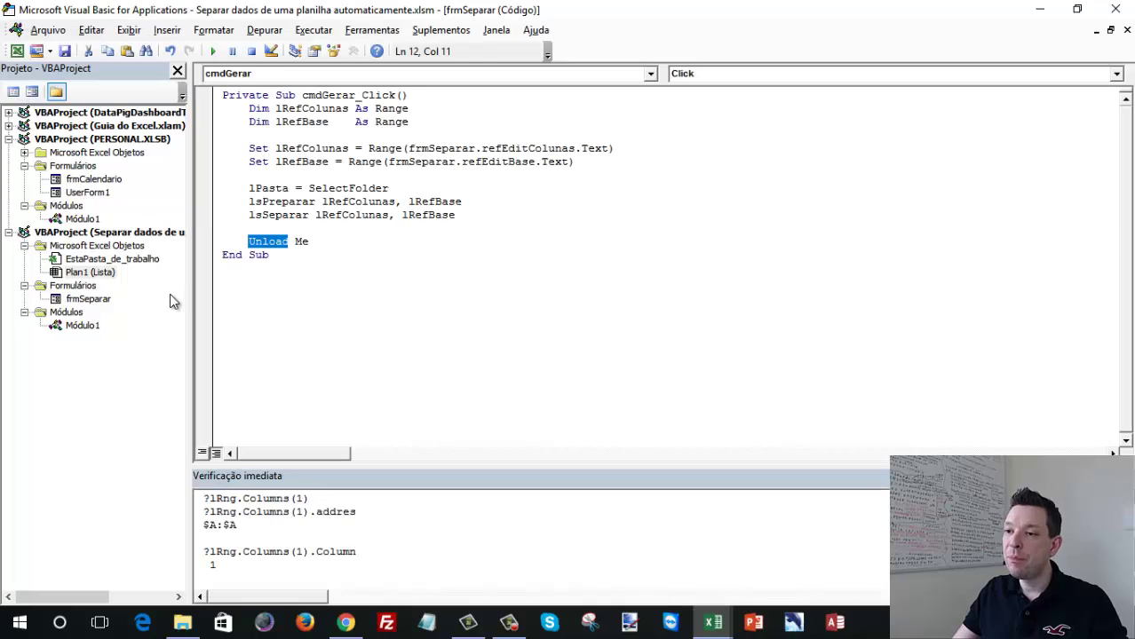
Select frmSeparar in the project tree and start exporting it to a file.
click(87, 300)
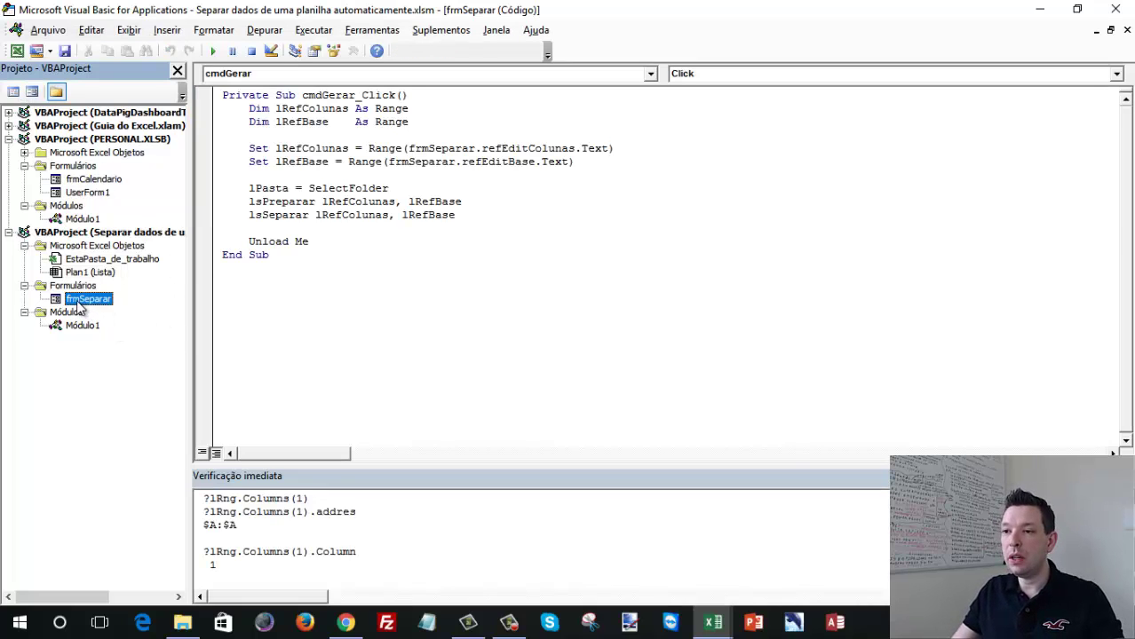
drag(78, 307, 86, 342)
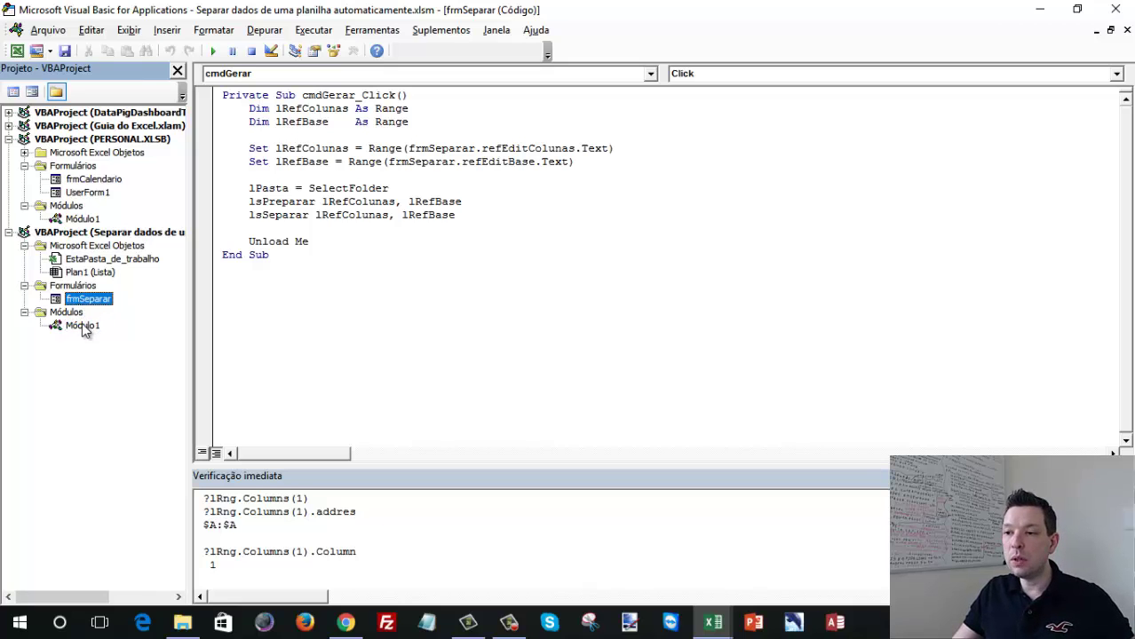
click(84, 327)
click(78, 302)
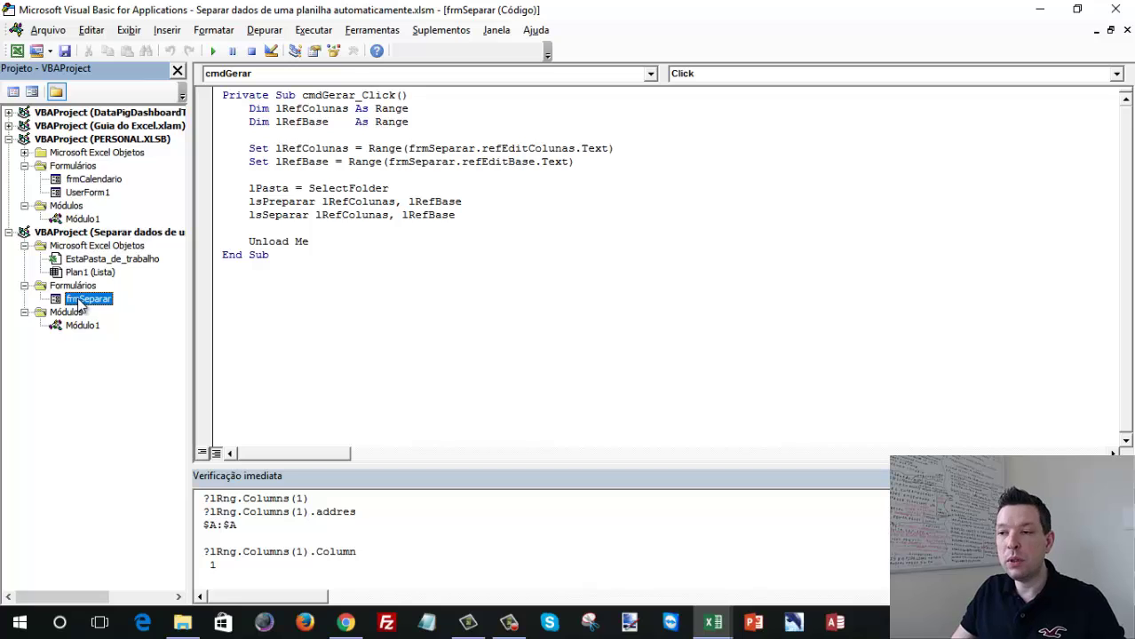
right_click(85, 307)
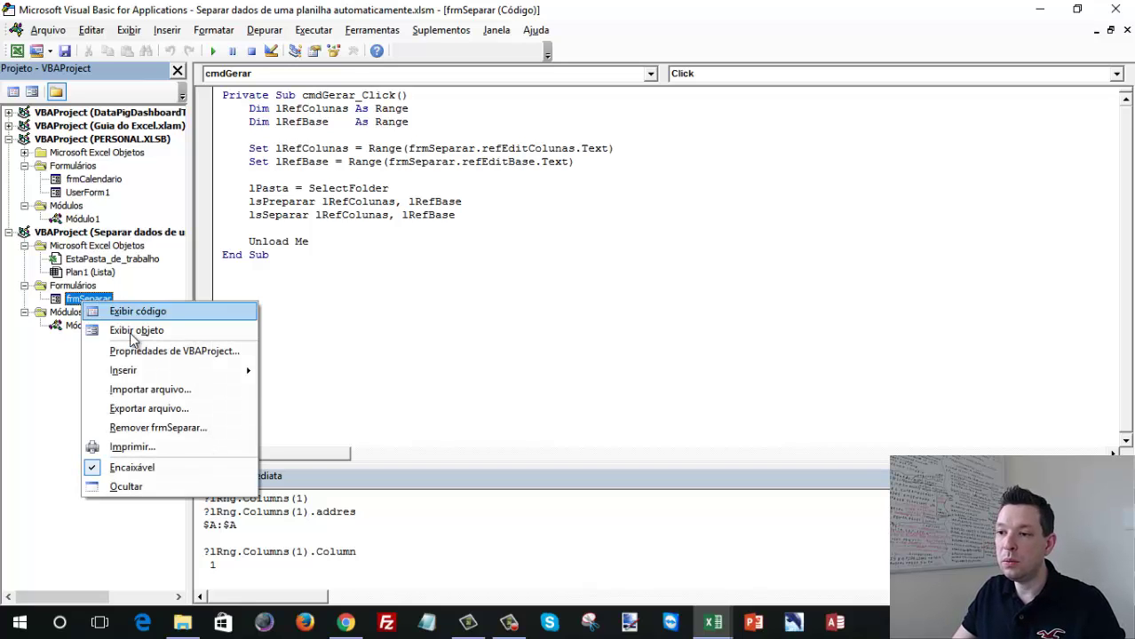
click(151, 409)
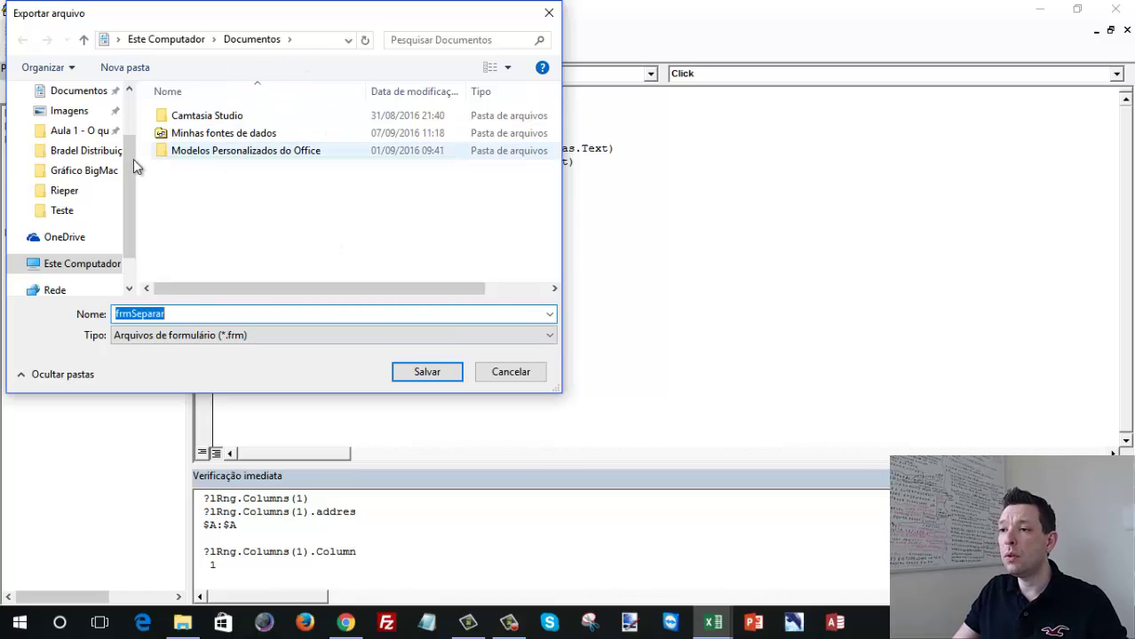
Create a 'Form novo' folder on the desktop and save frmSeparar inside it.
drag(129, 145, 131, 91)
click(71, 127)
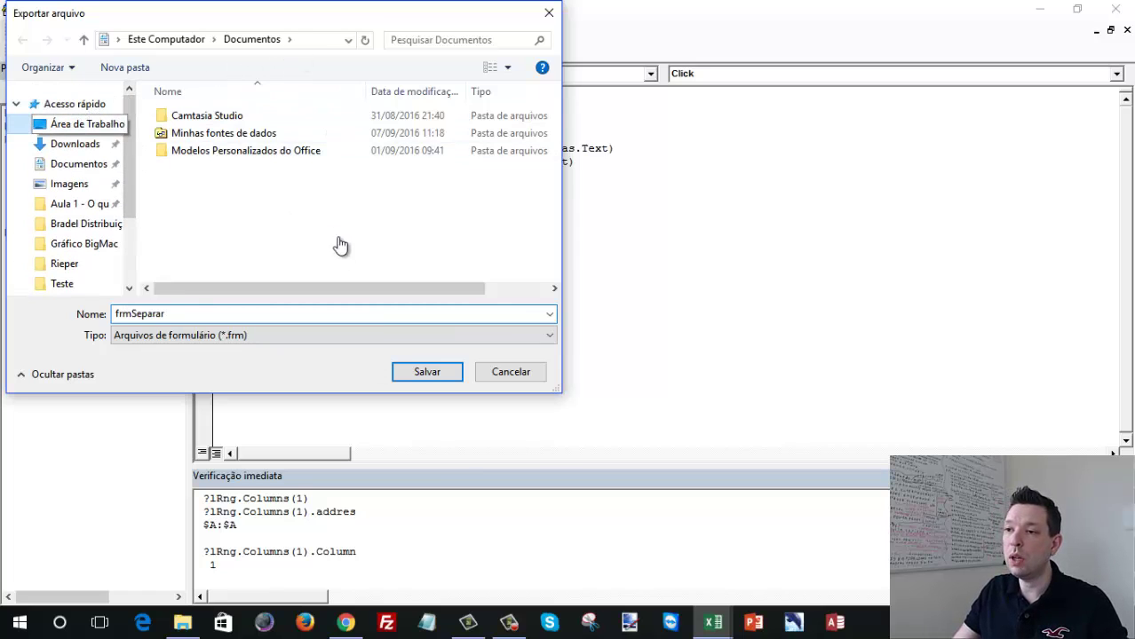
right_click(247, 180)
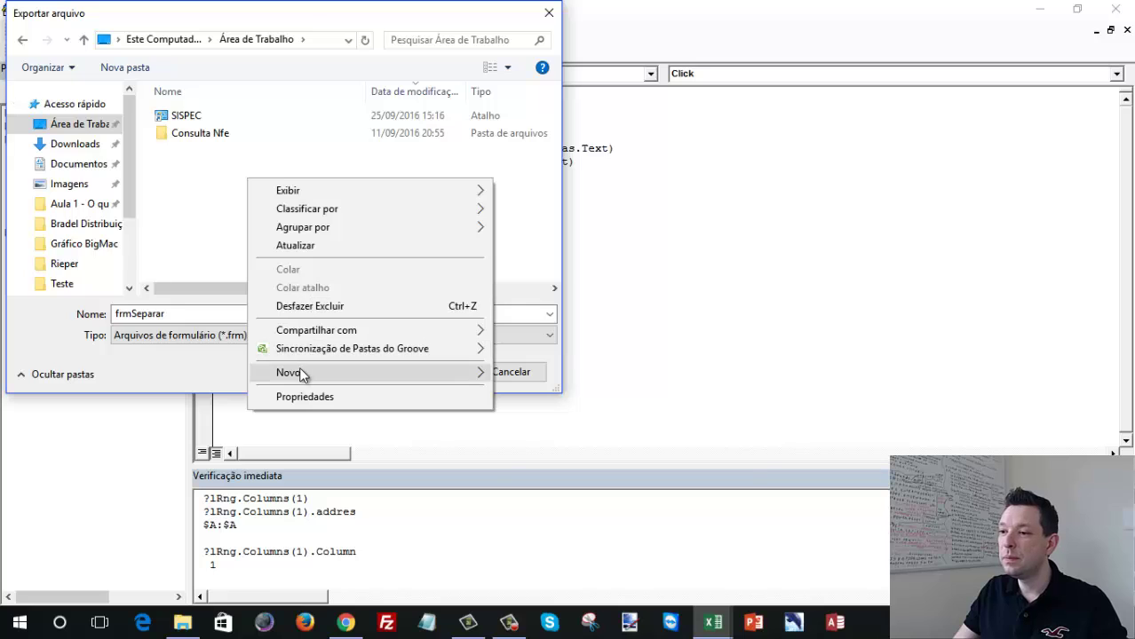
mouse_move(290, 373)
click(520, 372)
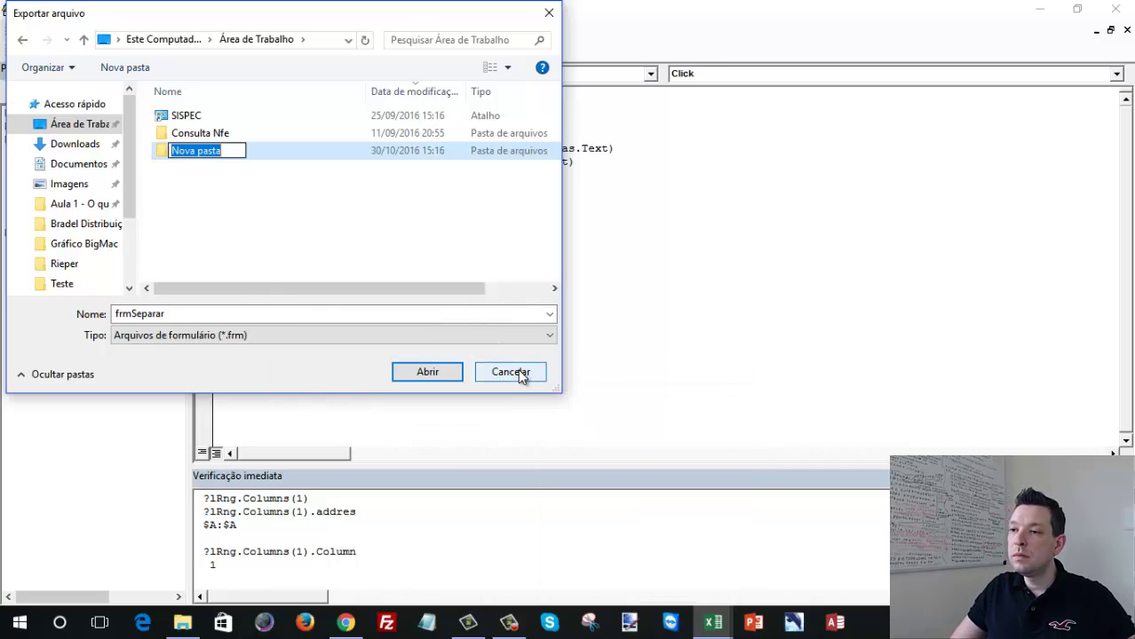
text(Form)
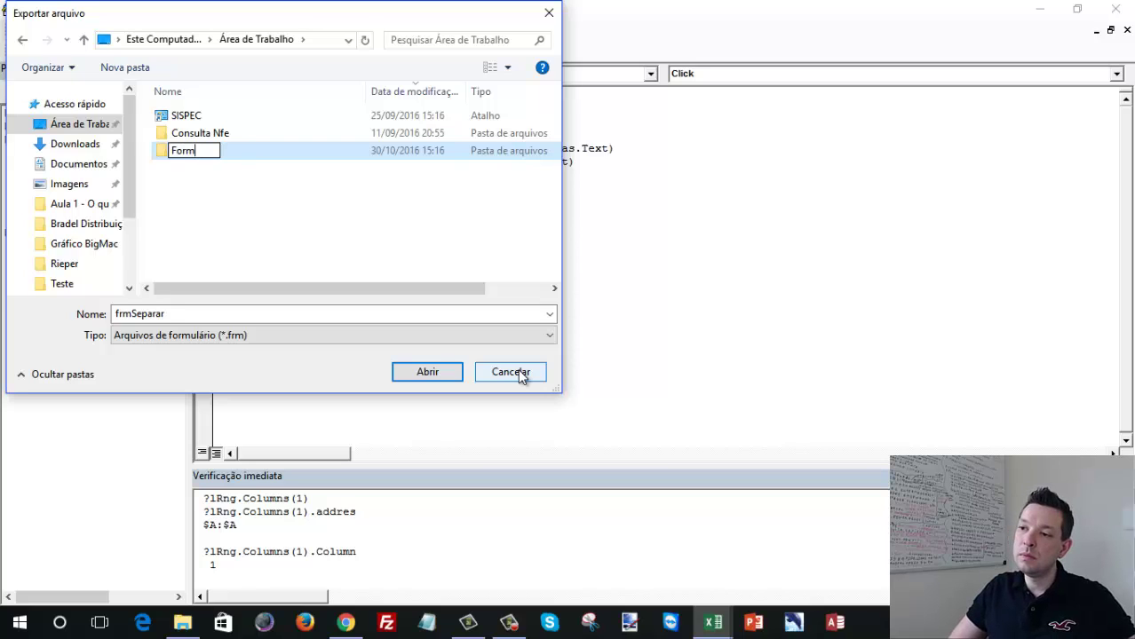
text( novo)
key(Return)
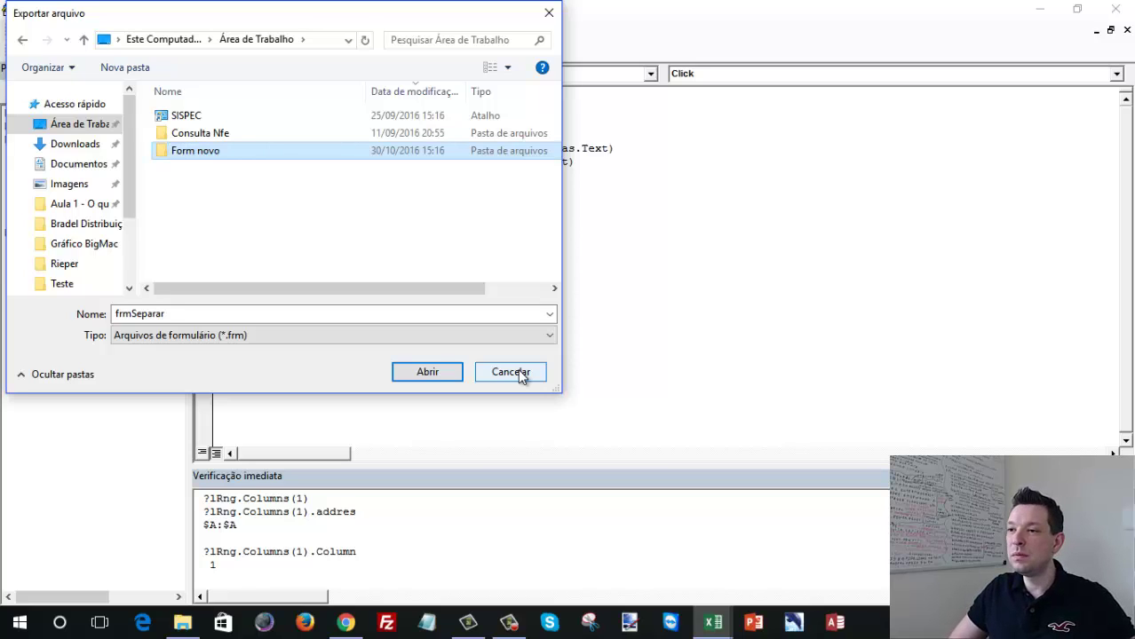
key(Return)
click(429, 372)
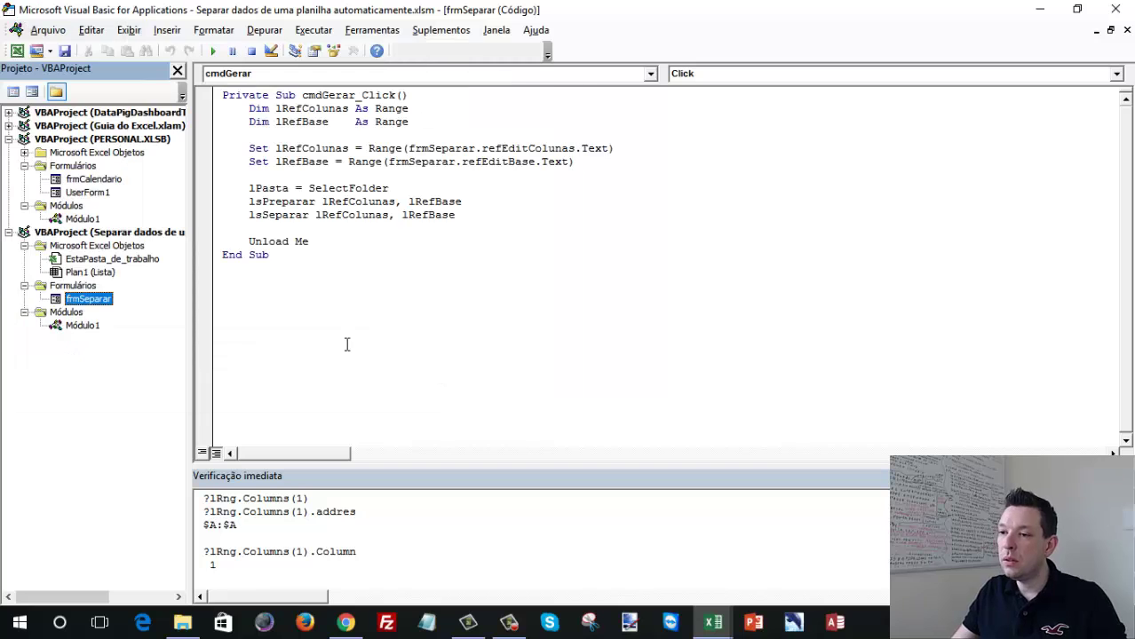
Export Módulo1 into the Form novo folder.
click(80, 326)
right_click(80, 329)
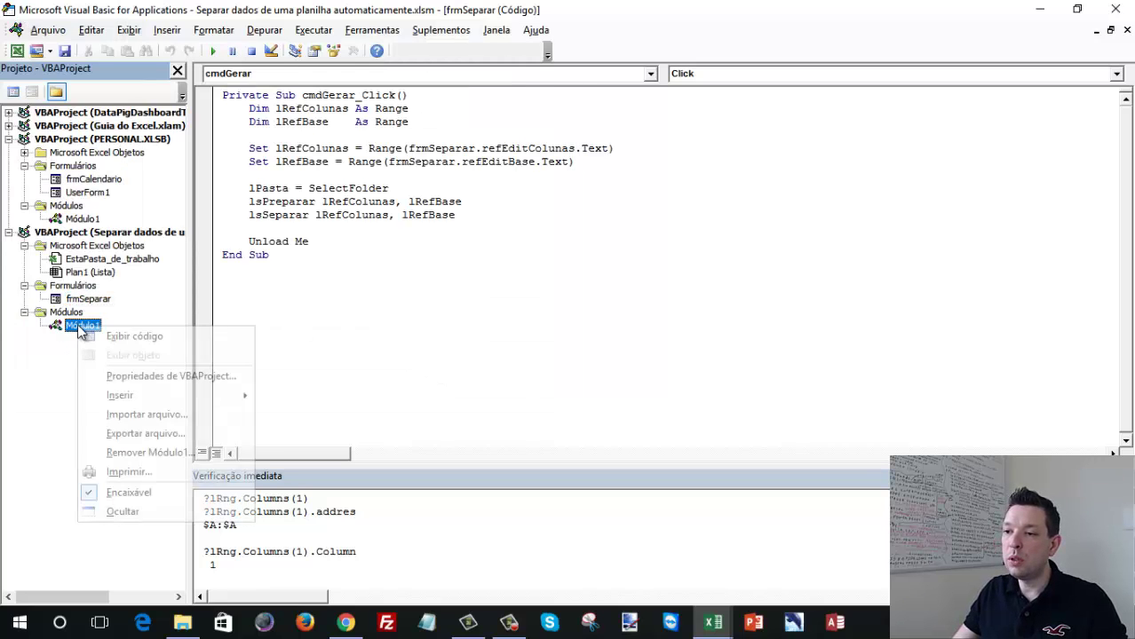
click(154, 433)
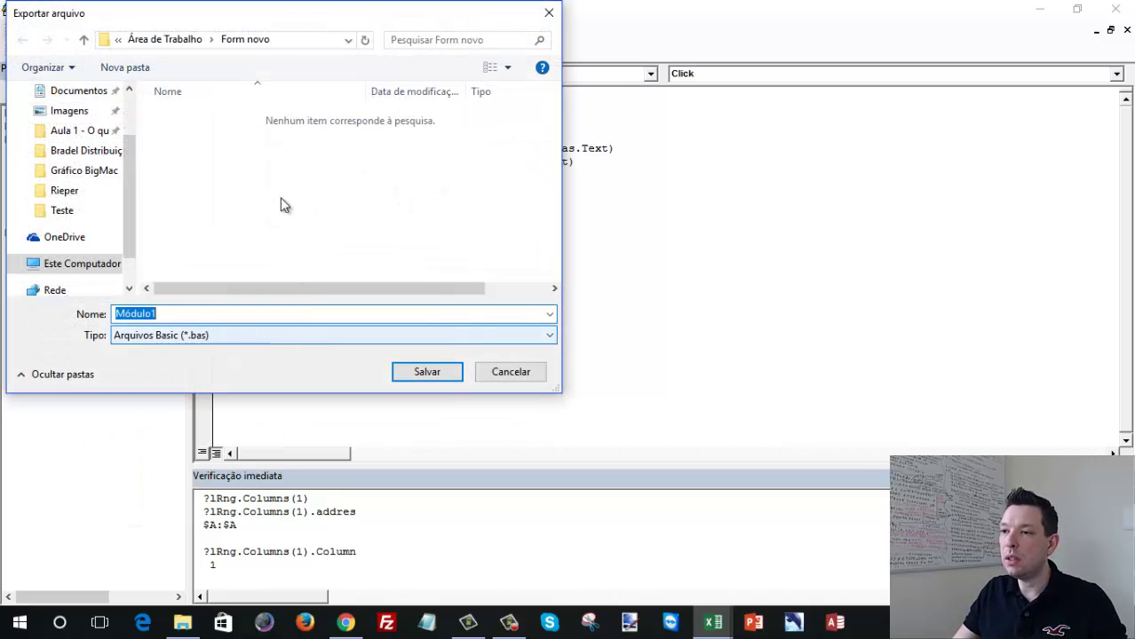
click(427, 372)
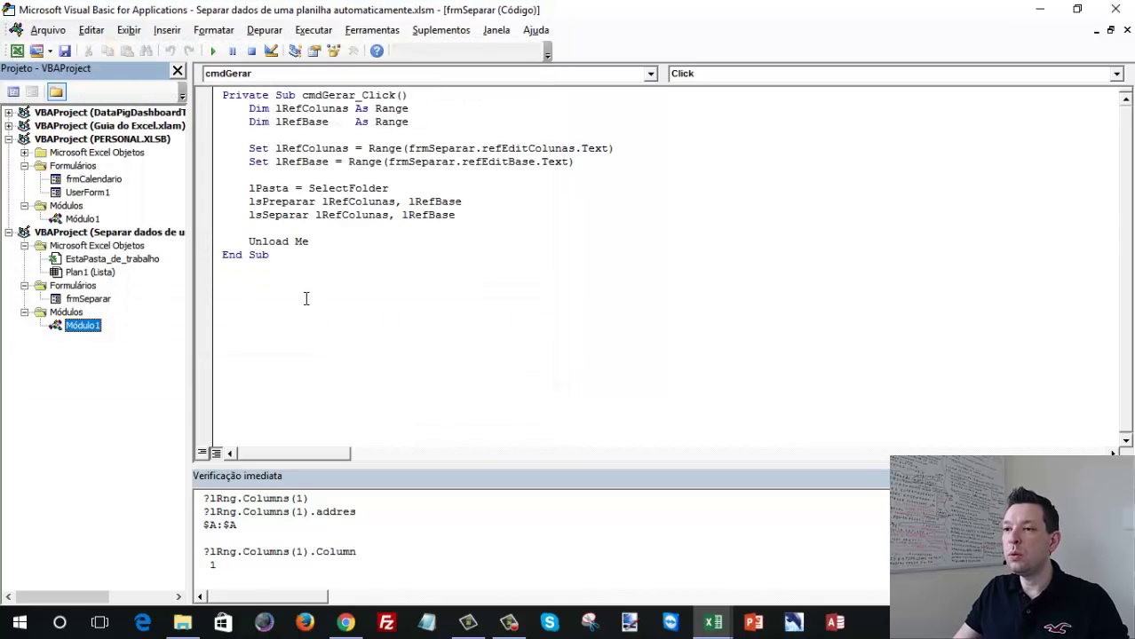
click(305, 298)
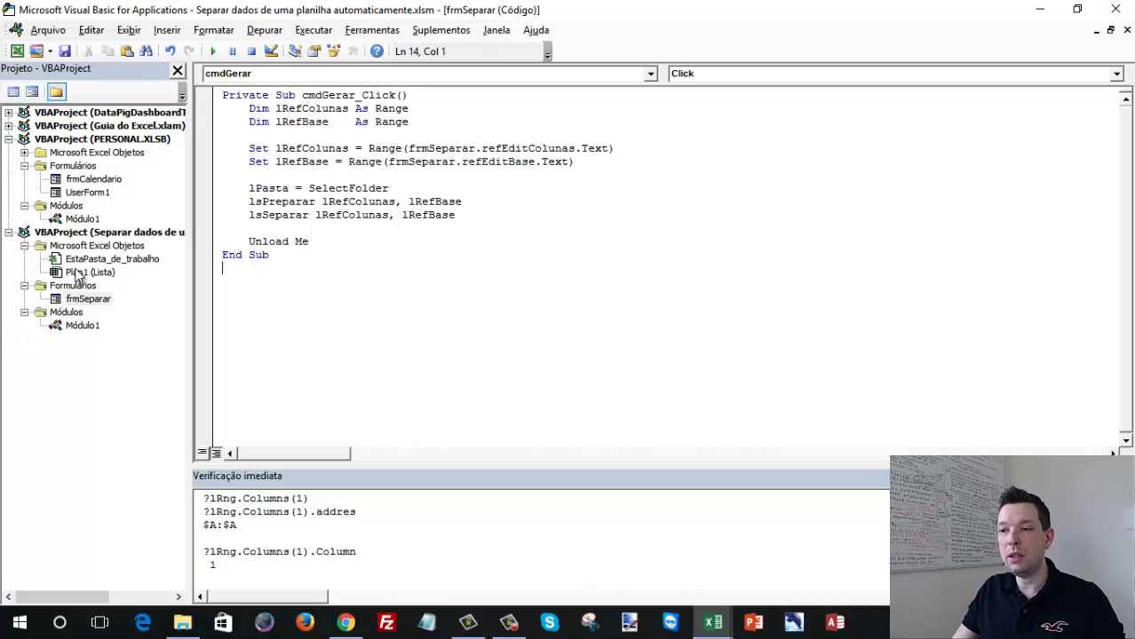
Collapse the Separar dados and PERSONAL.XLSB nodes, close the VBA editor, and select cell C7.
click(8, 232)
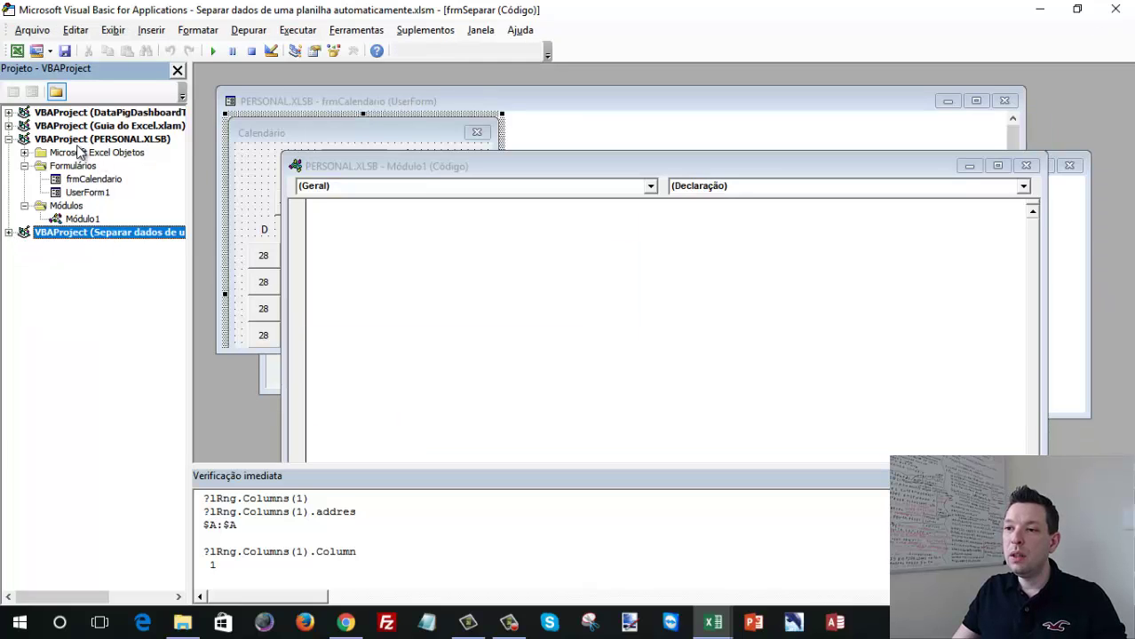
click(25, 166)
click(25, 180)
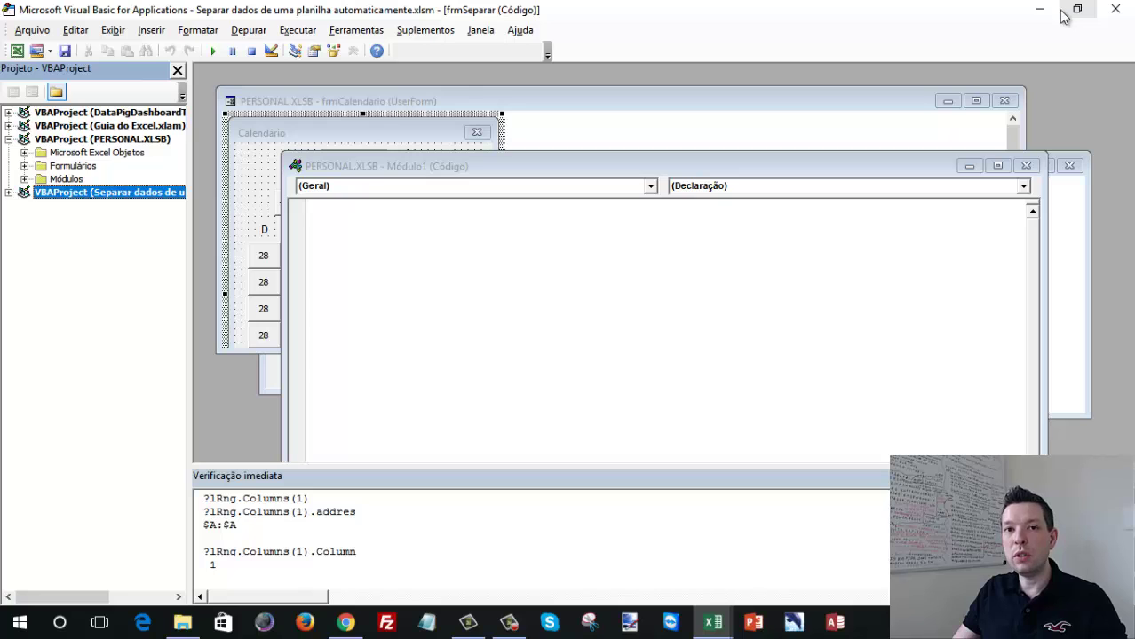
click(1115, 9)
click(414, 300)
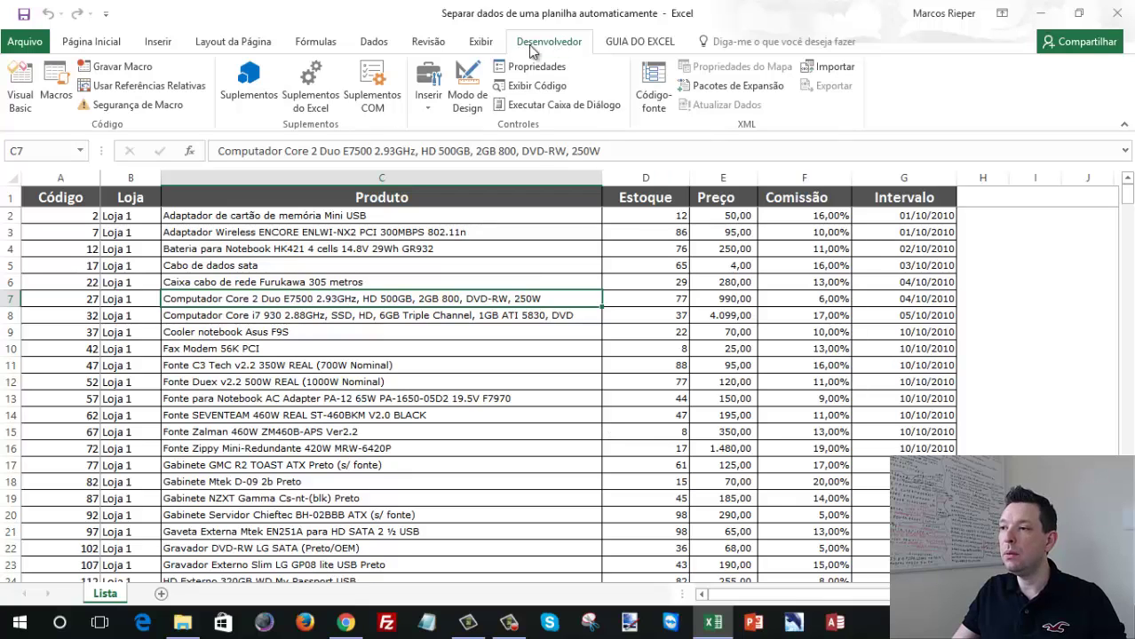
Record a blank Macro3 into the personal macro workbook, stop it, and open Visual Basic.
click(105, 71)
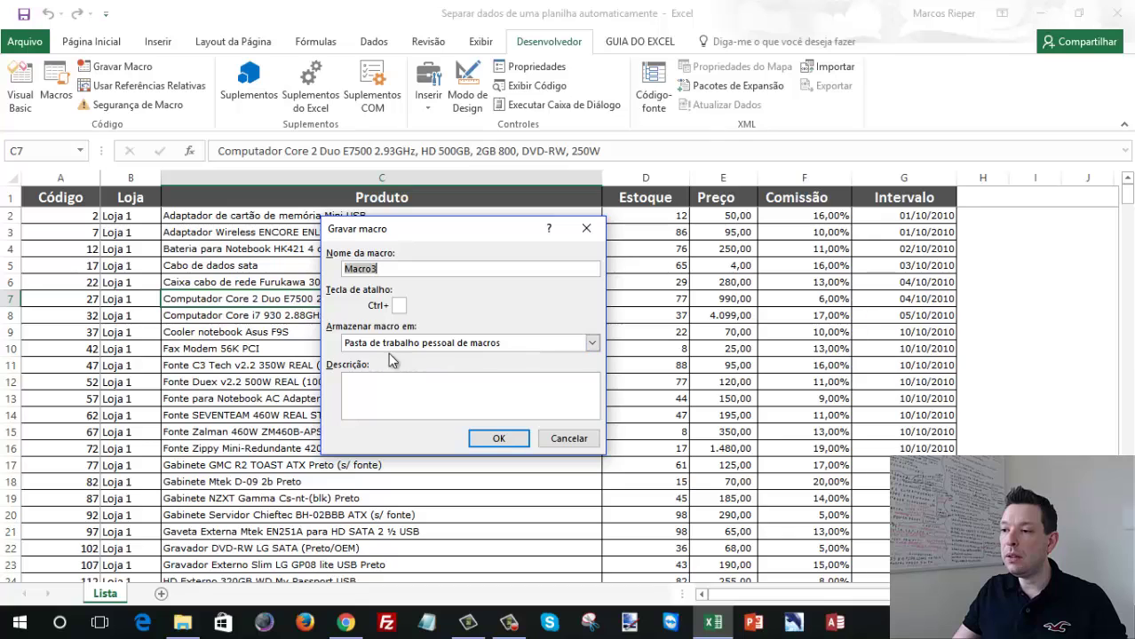
click(591, 343)
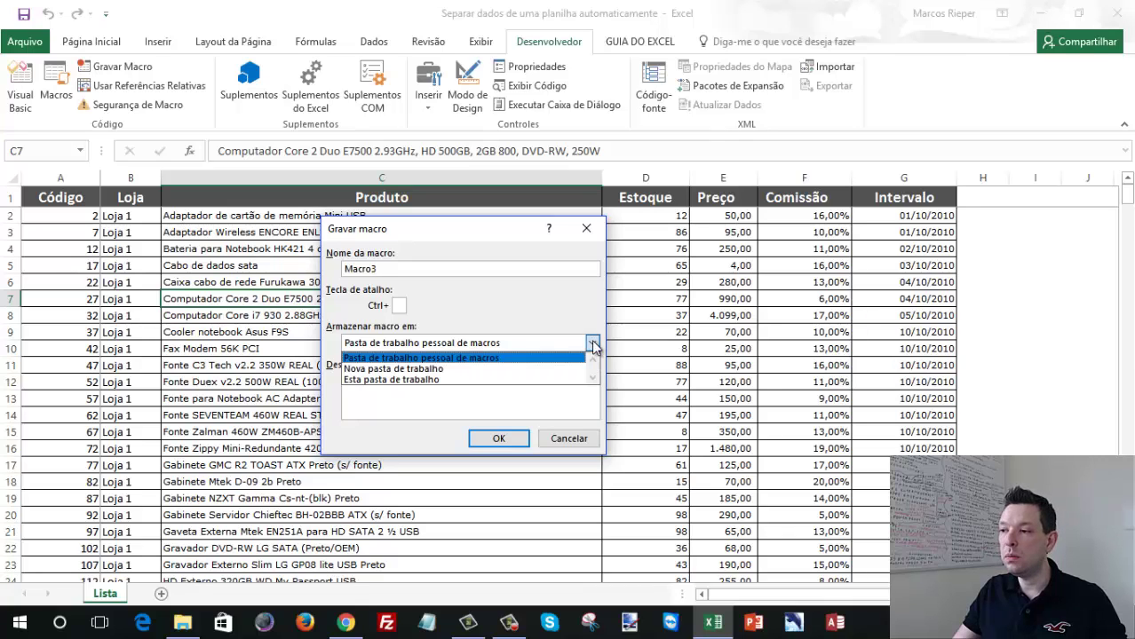
click(410, 360)
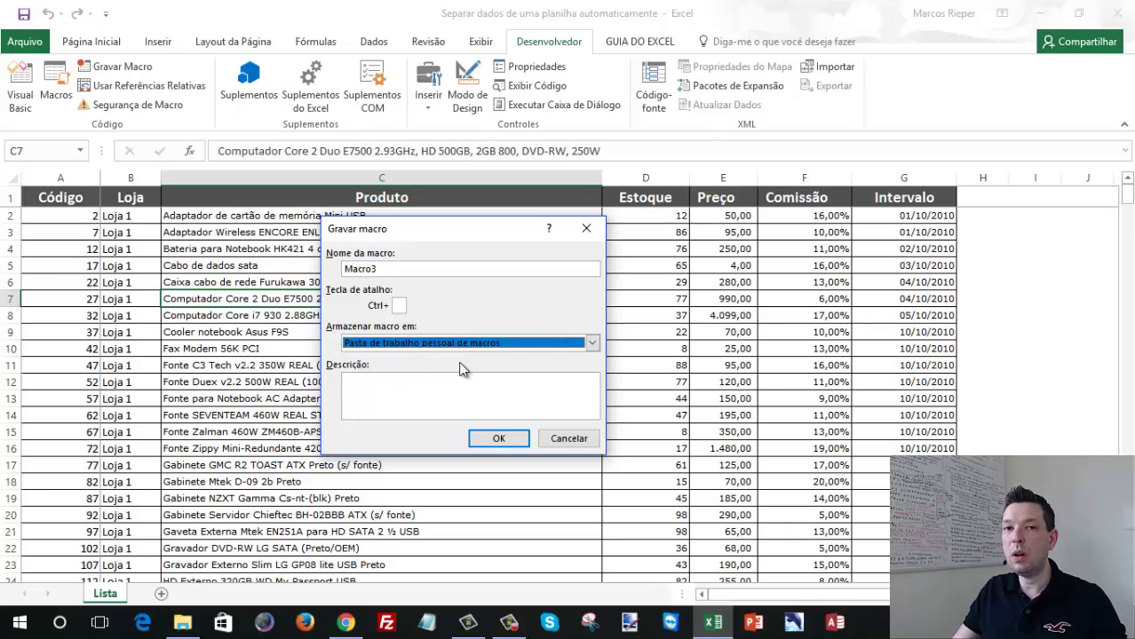
click(493, 439)
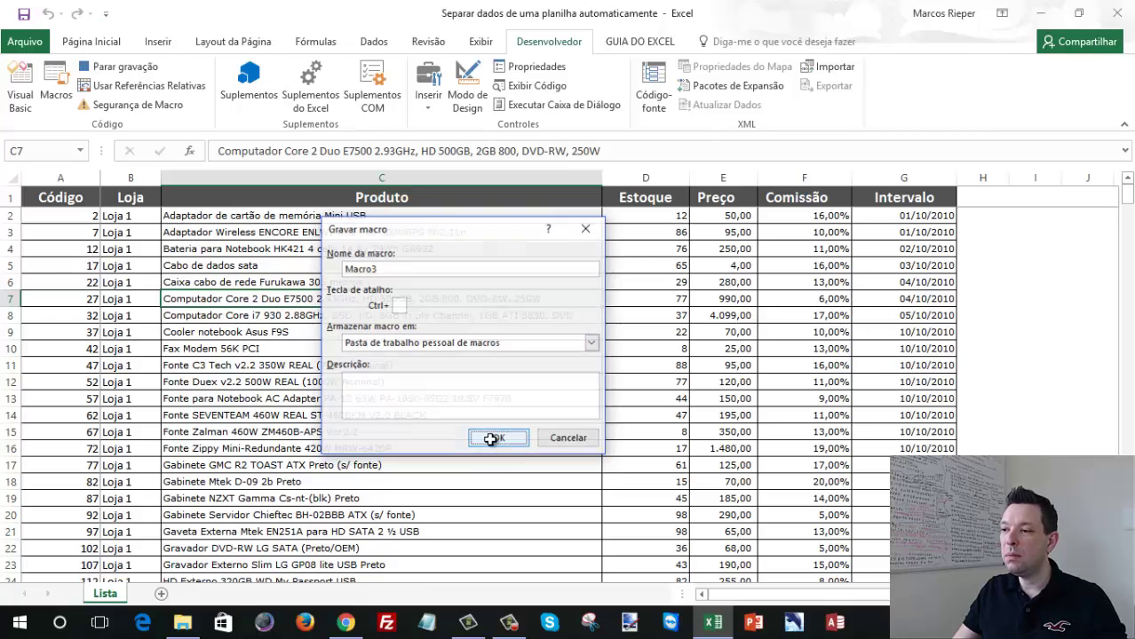
click(105, 71)
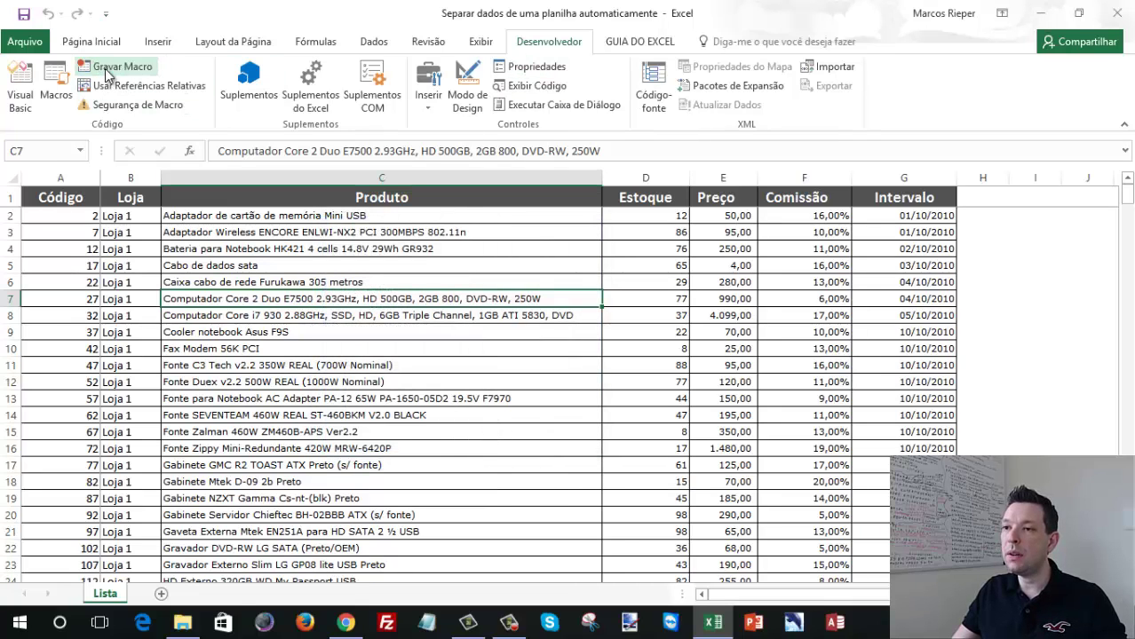
click(21, 86)
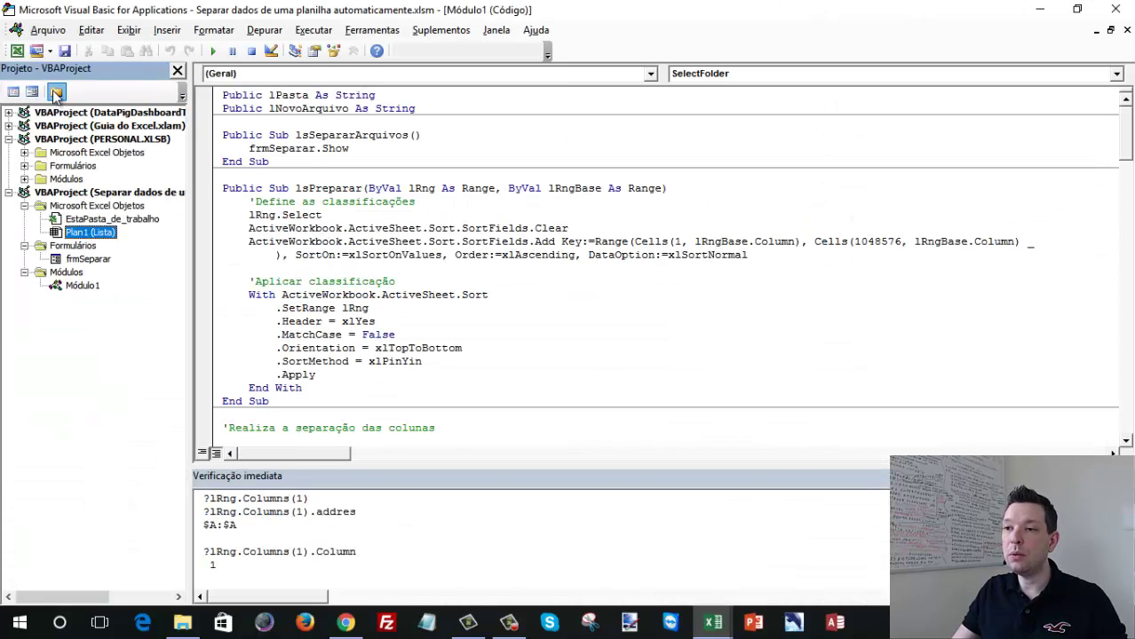
Toggle folder grouping in the project tree and collapse Microsoft Excel Objetos.
click(55, 92)
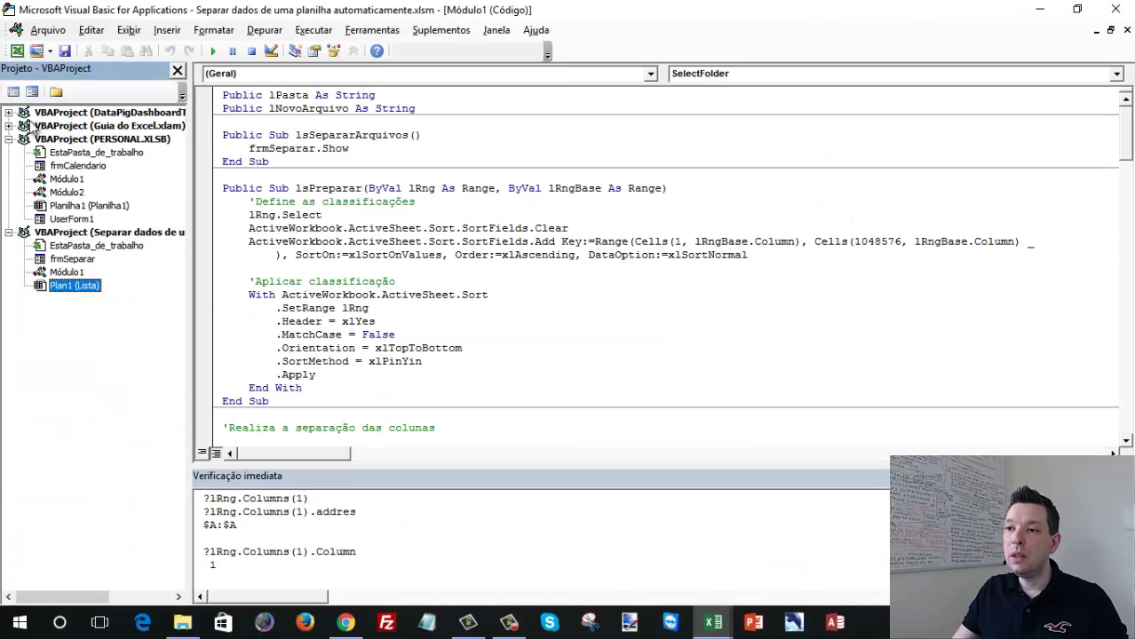
double_click(25, 236)
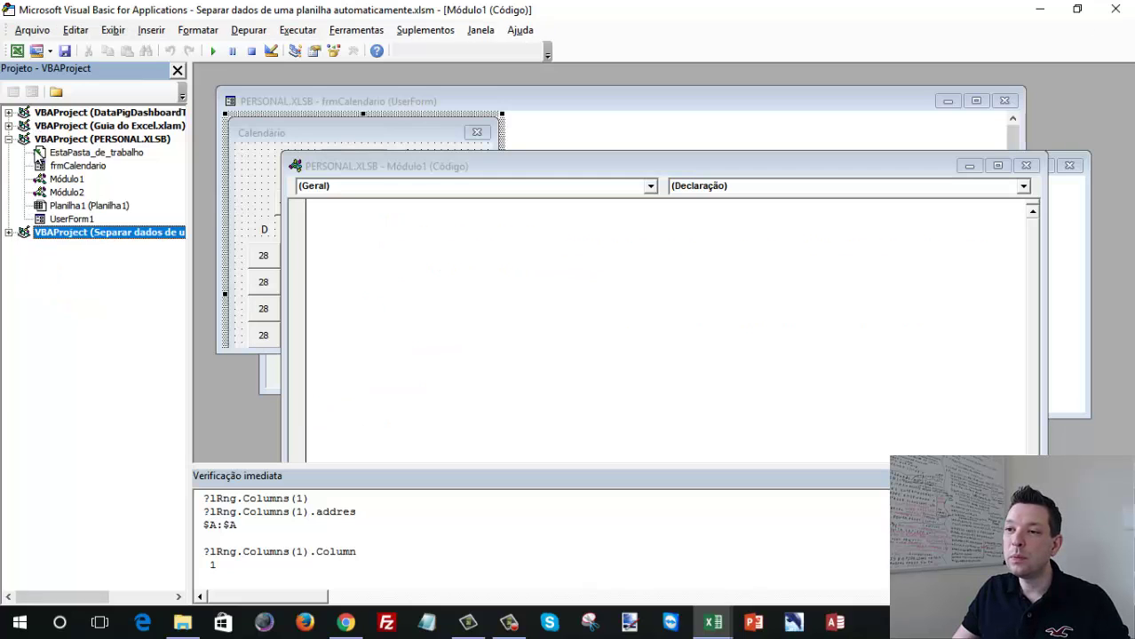
click(9, 233)
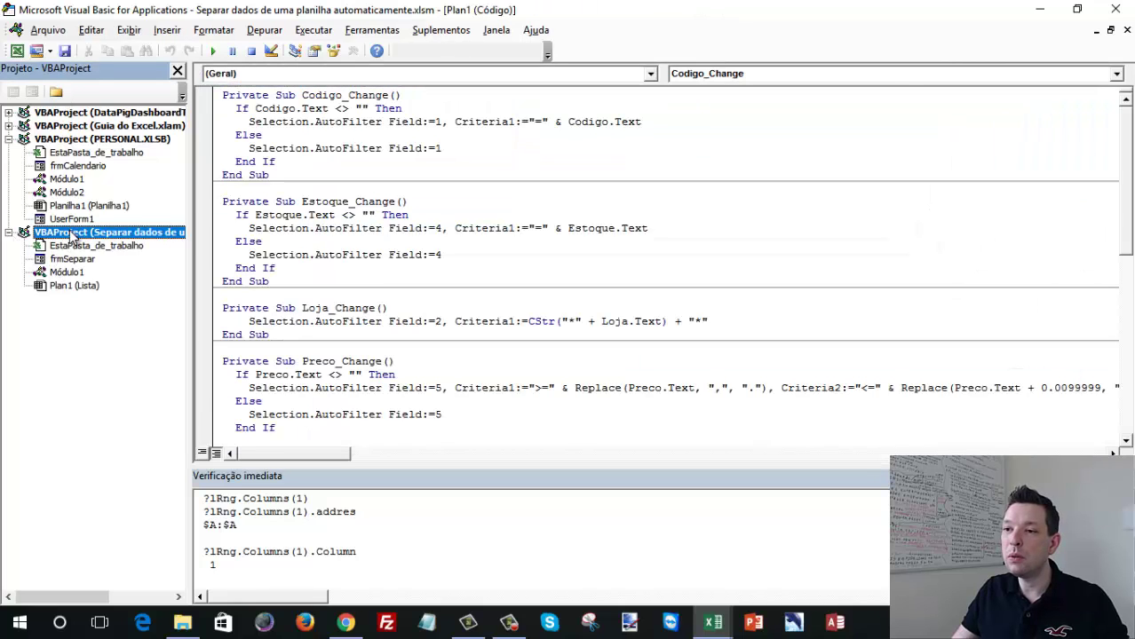
click(55, 91)
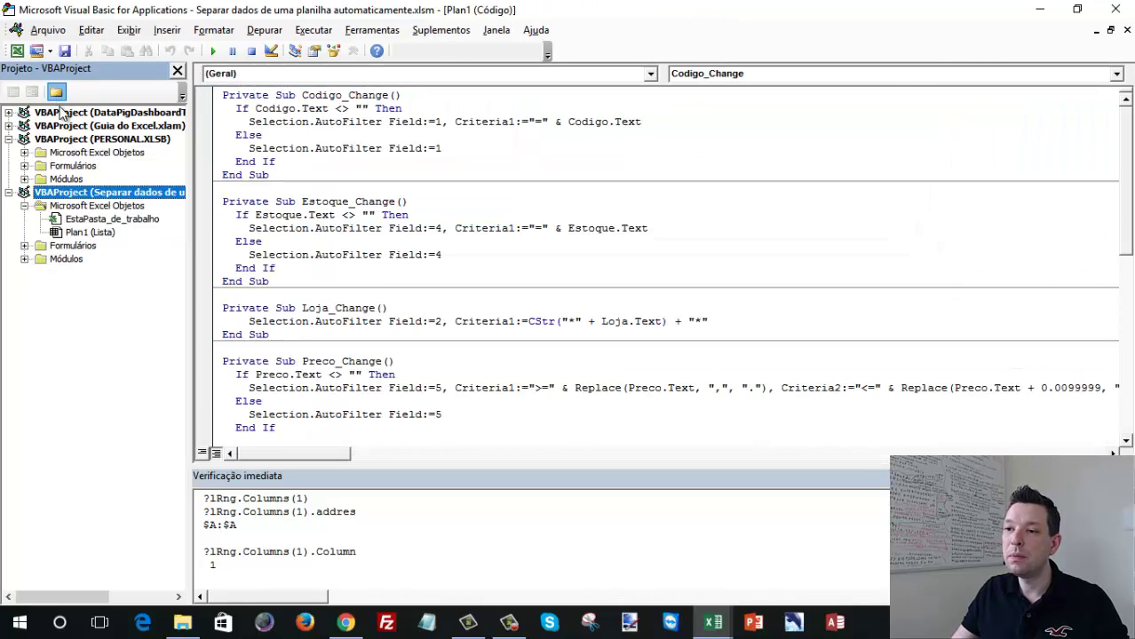
click(25, 205)
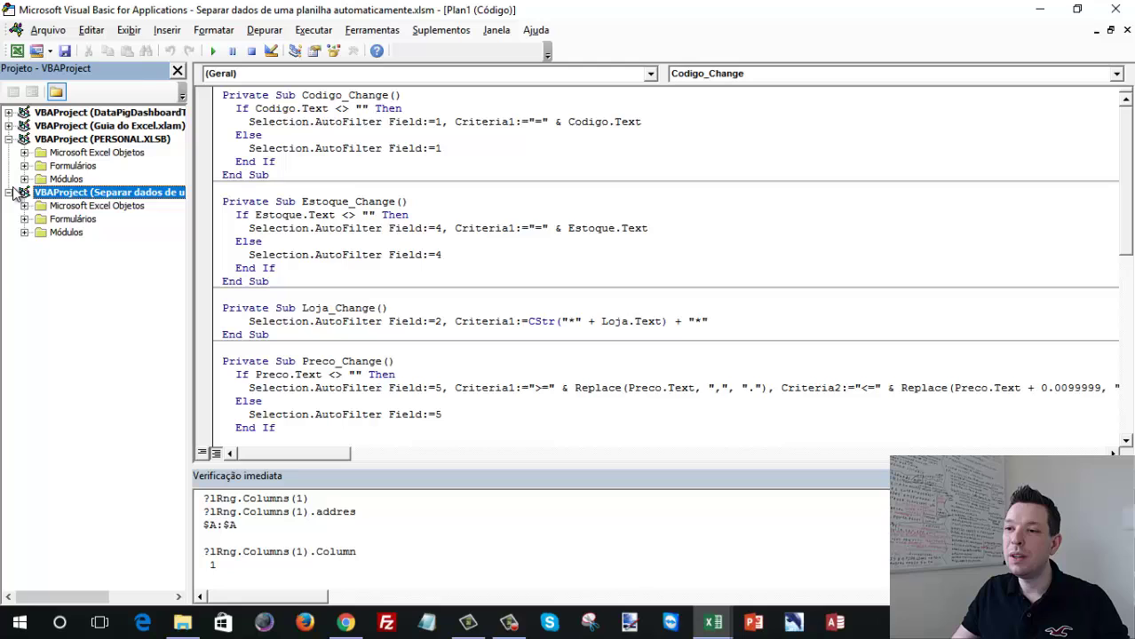
In PERSONAL.XLSB, expand Módulos and Formulários and open Módulo2 showing the empty Macro3.
click(59, 140)
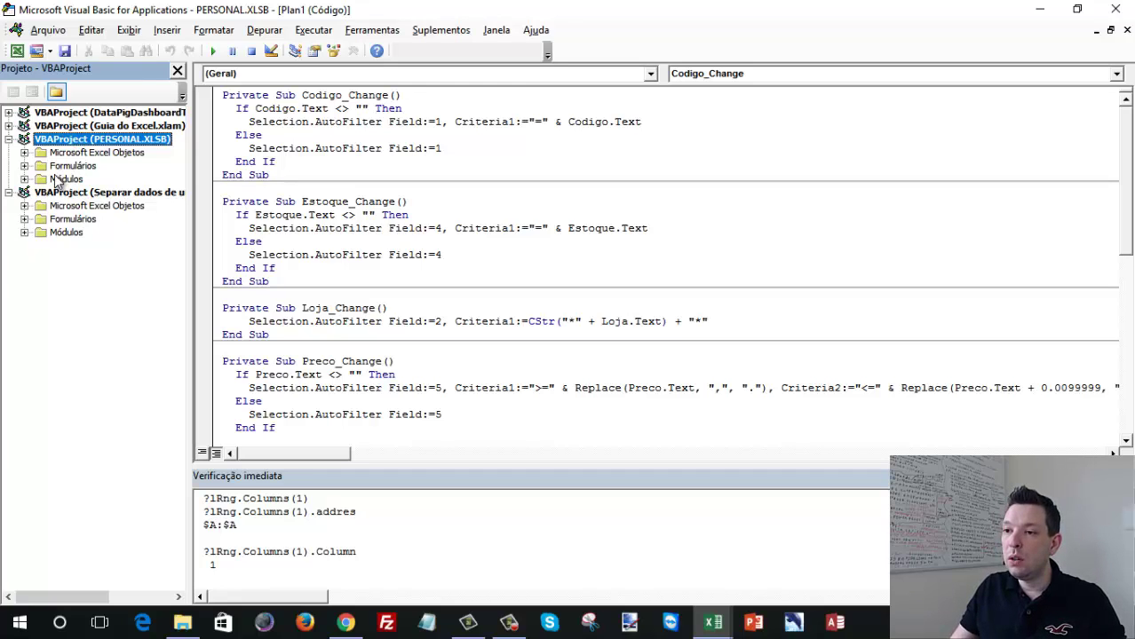
double_click(62, 180)
double_click(71, 193)
double_click(77, 206)
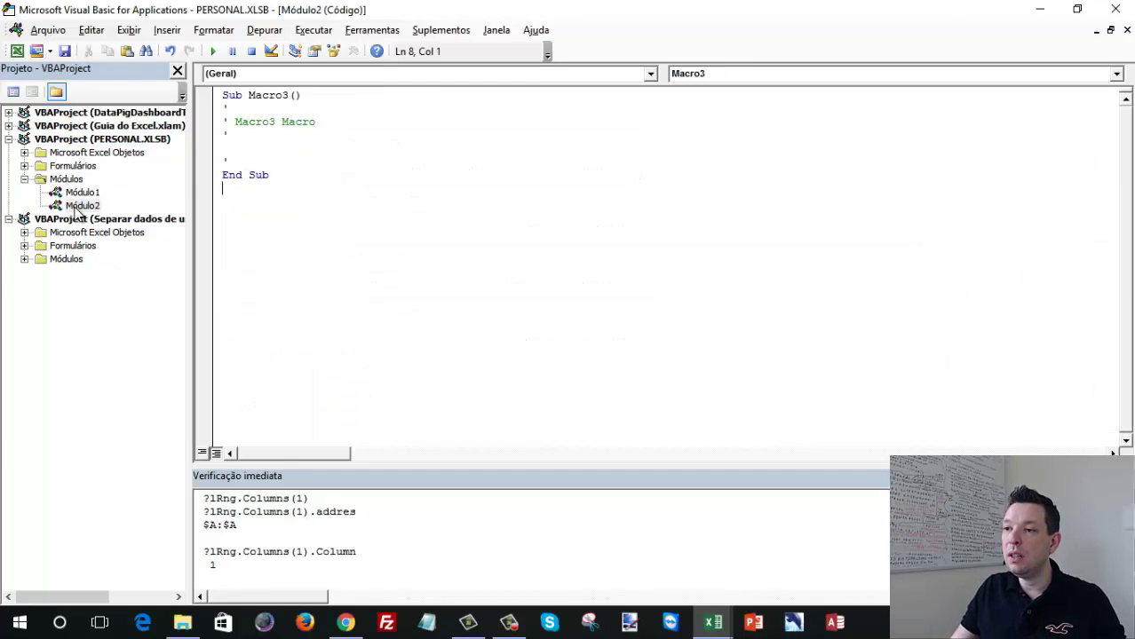
double_click(72, 166)
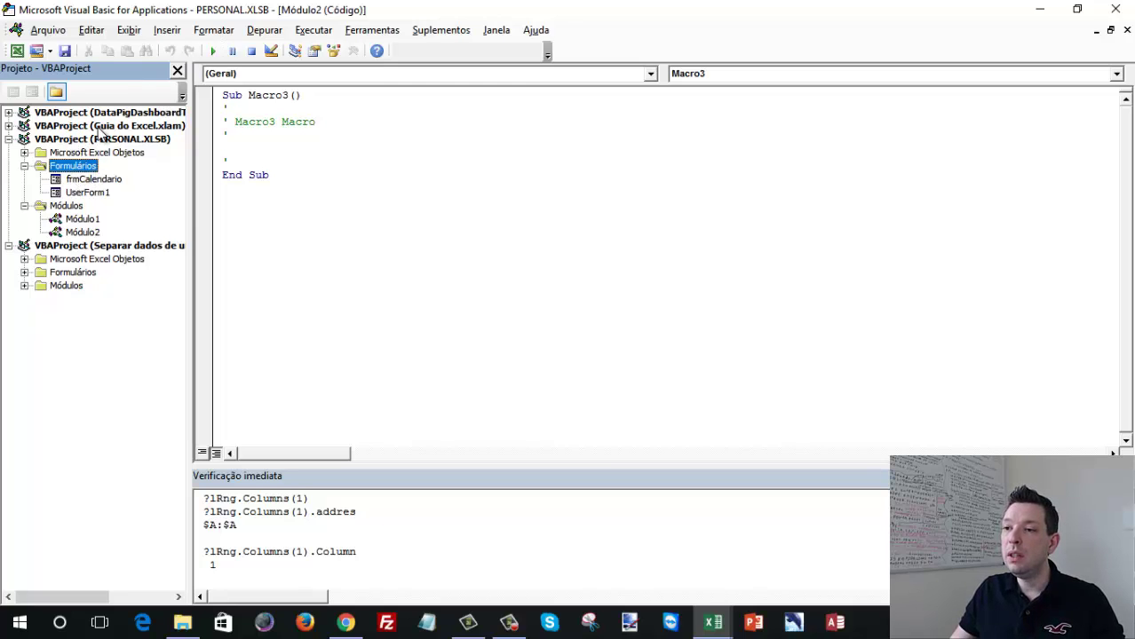
Import frmSeparar.frm into PERSONAL.XLSB's Formulários folder.
right_click(59, 169)
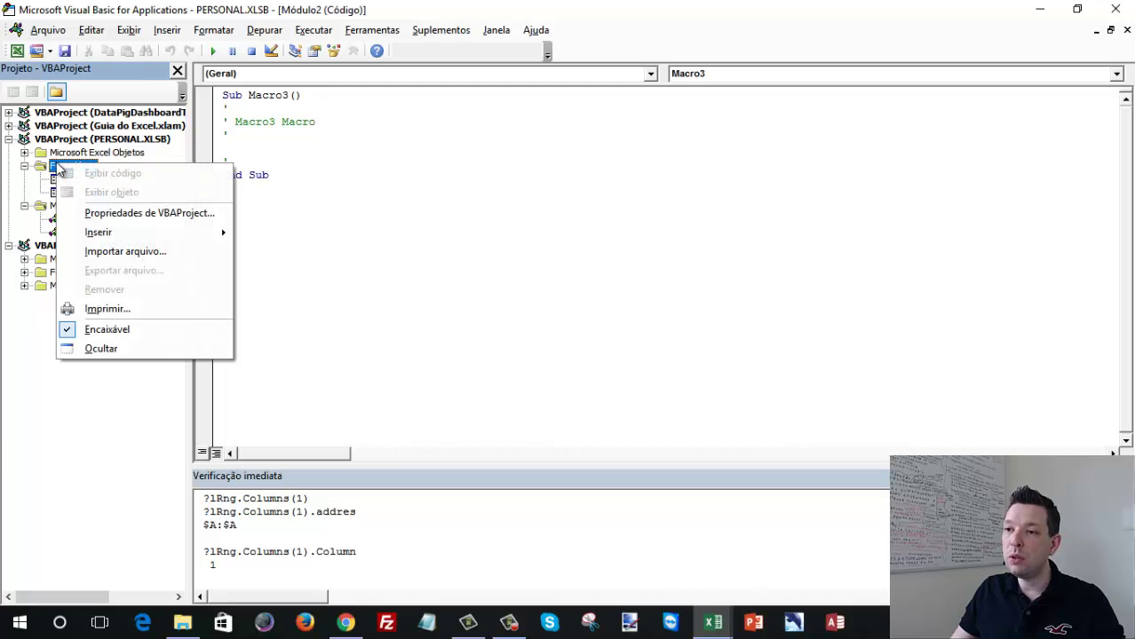
click(52, 167)
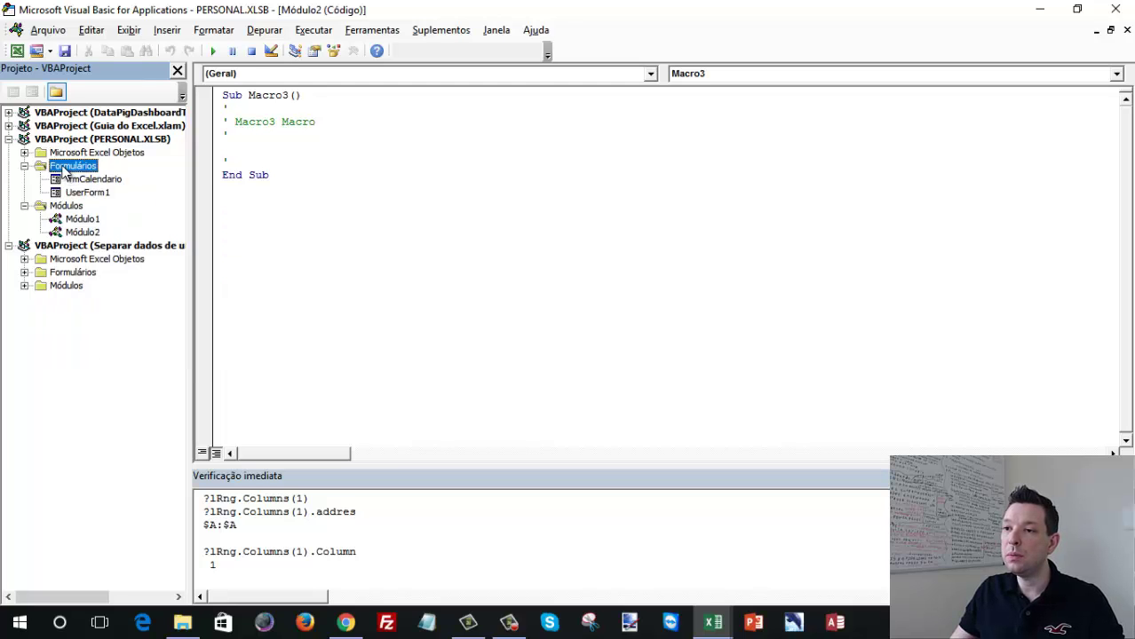
right_click(63, 169)
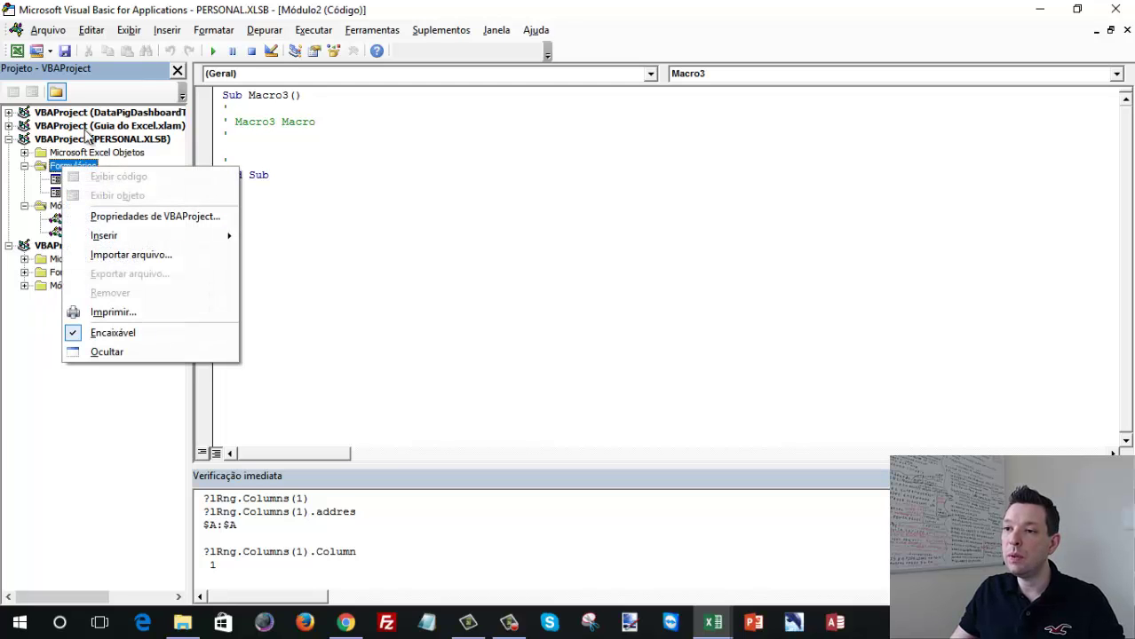
mouse_move(104, 236)
click(118, 255)
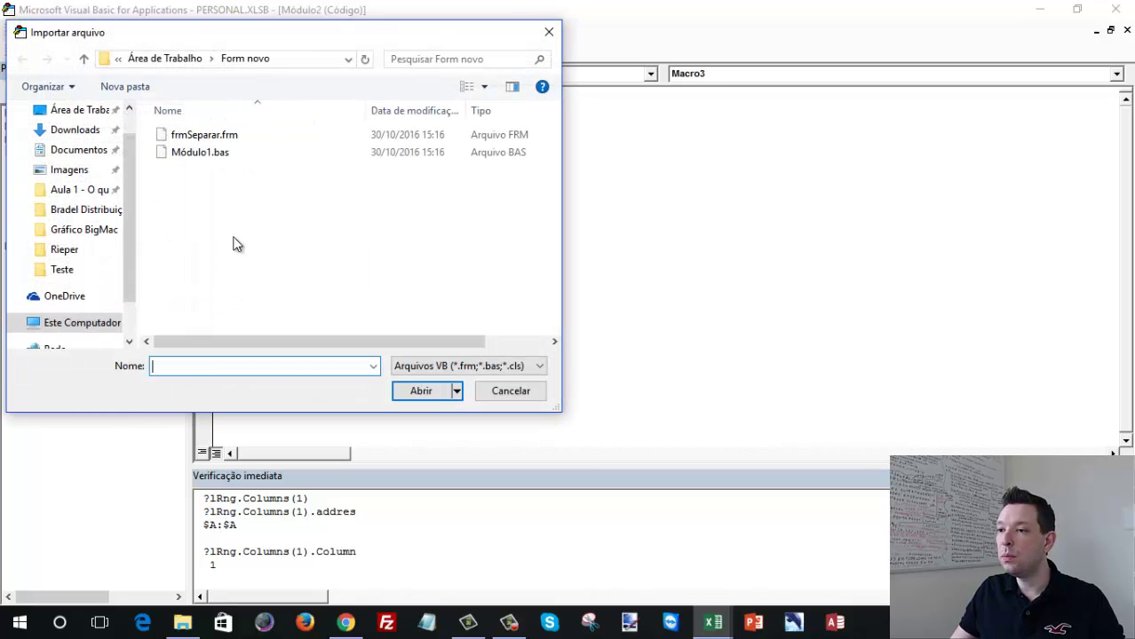
click(189, 140)
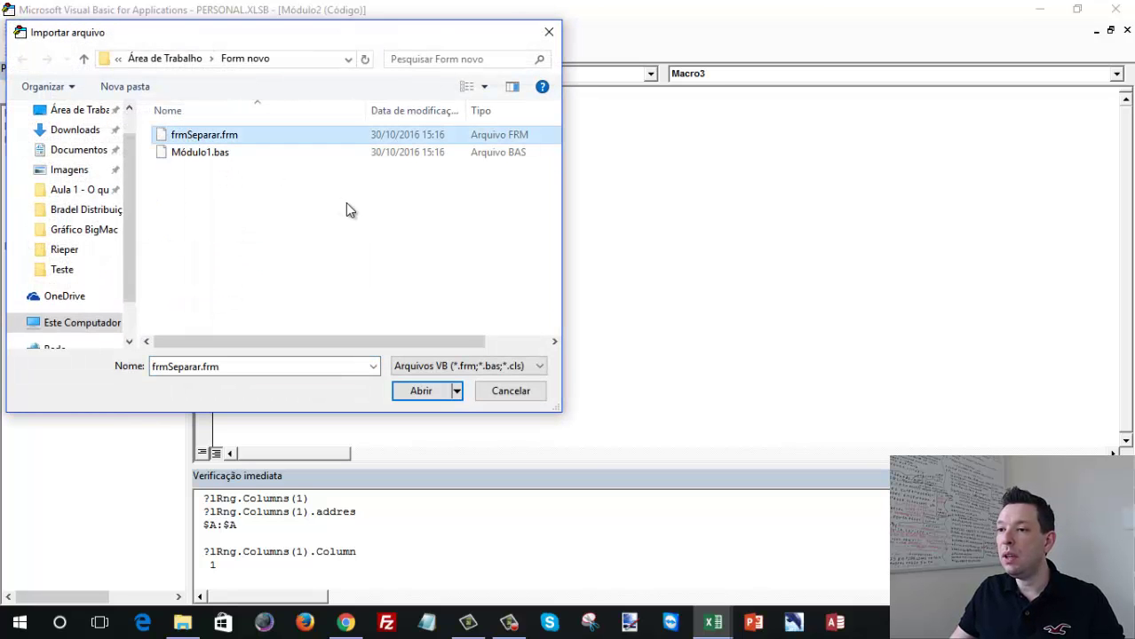
click(421, 391)
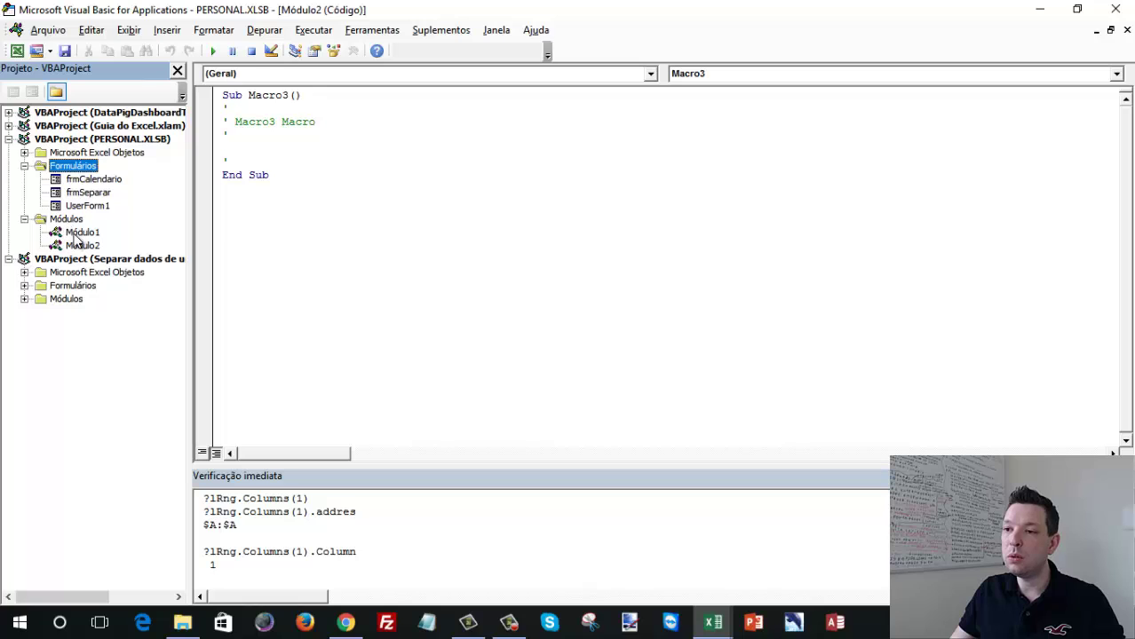
Remove PERSONAL.XLSB's old Módulo1 without exporting it.
click(76, 233)
right_click(76, 234)
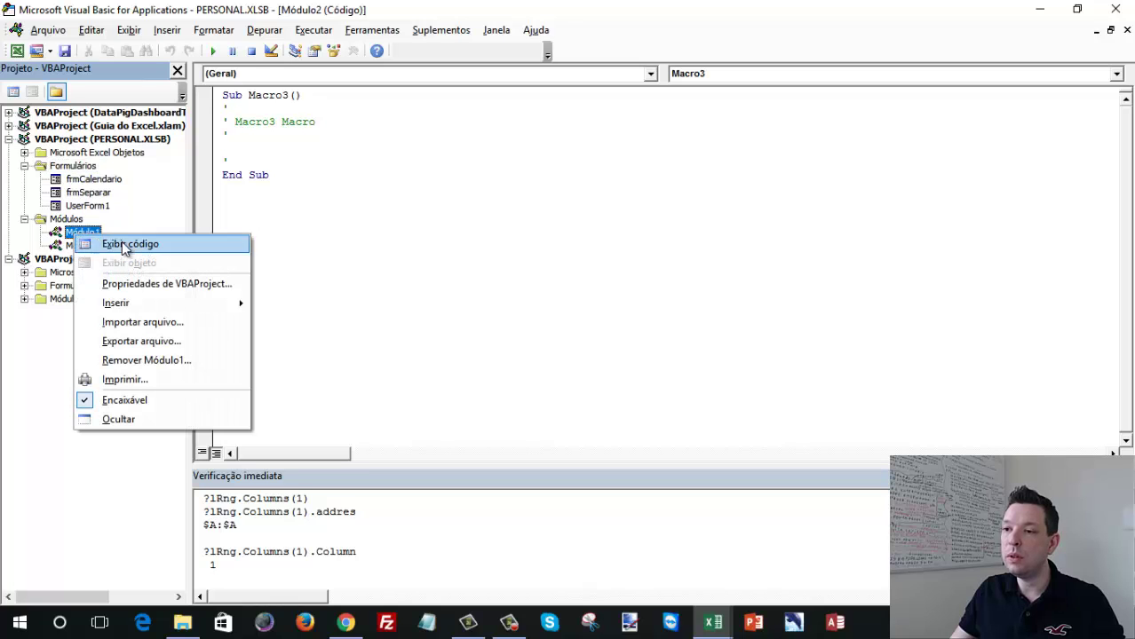
click(130, 361)
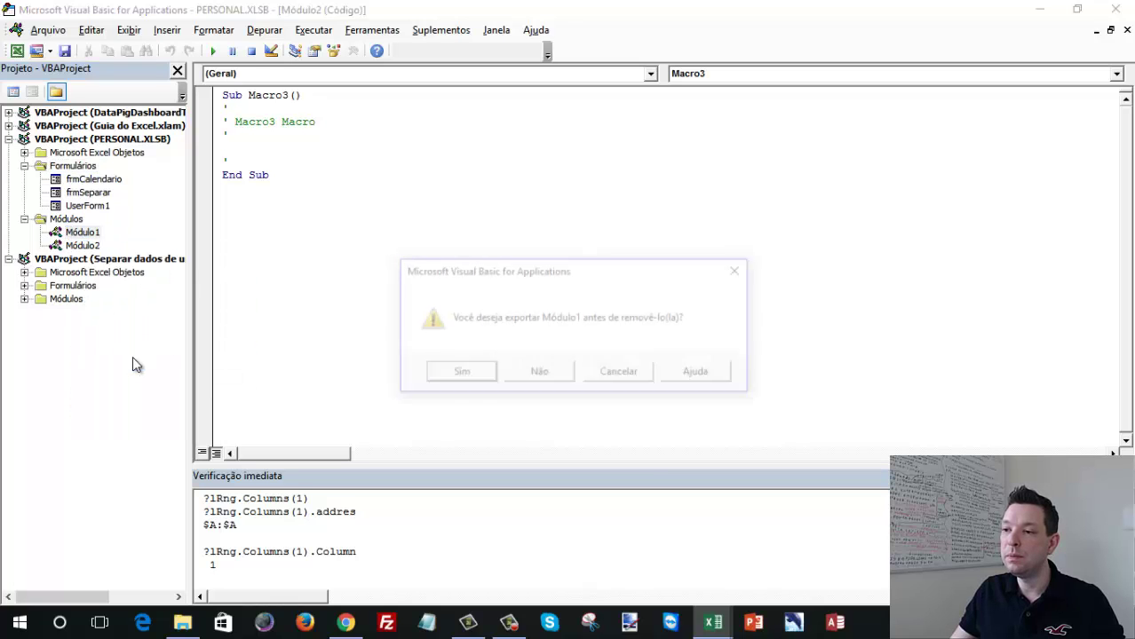
click(528, 378)
Import Módulo1.bas from Form novo into the Módulos folder.
right_click(59, 220)
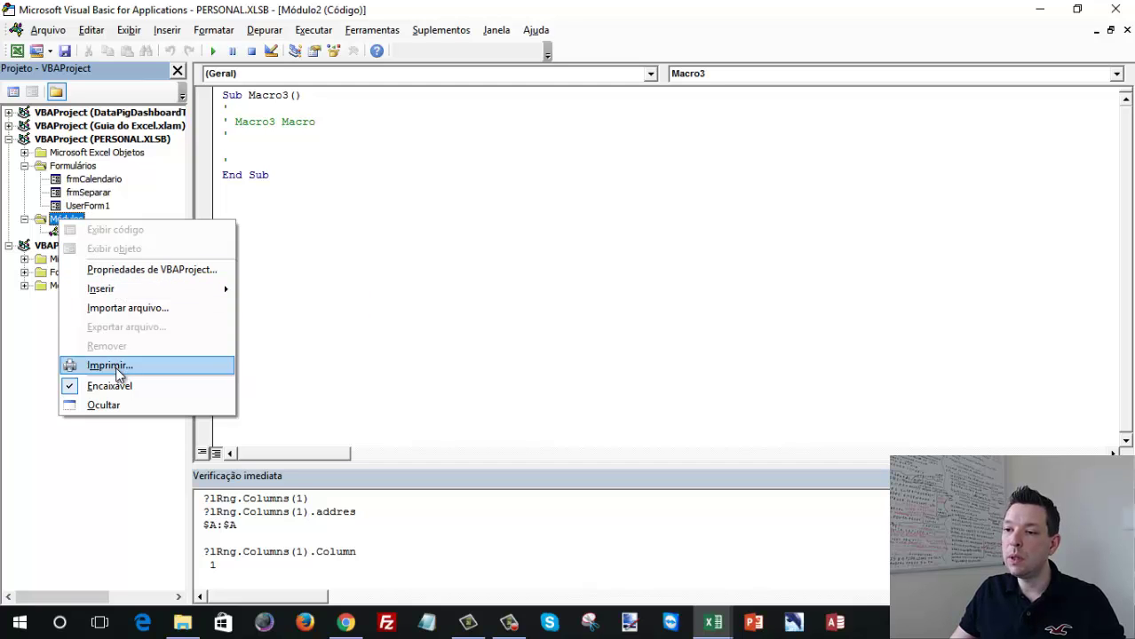
click(116, 309)
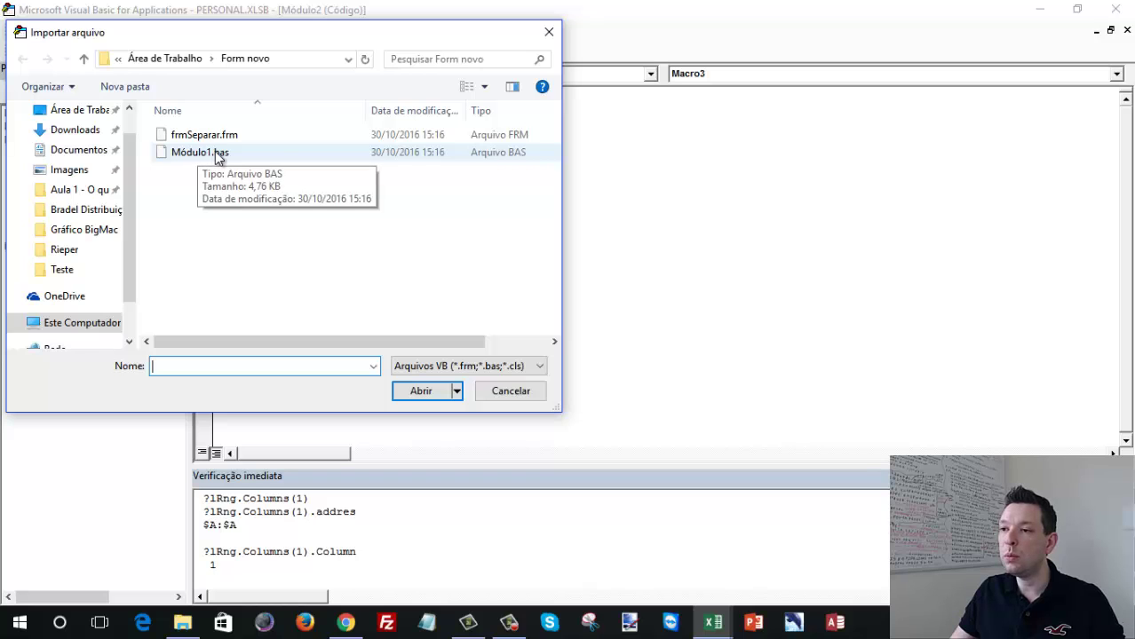
double_click(215, 151)
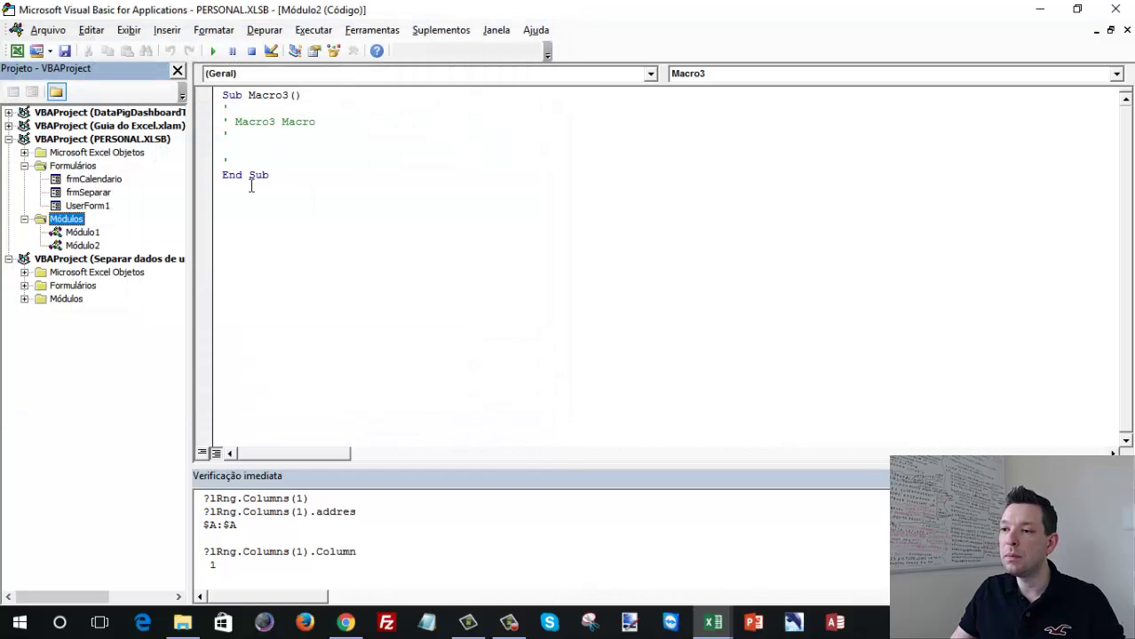
Read through the imported Módulo1's lsSepararArquivos procedure code.
double_click(84, 232)
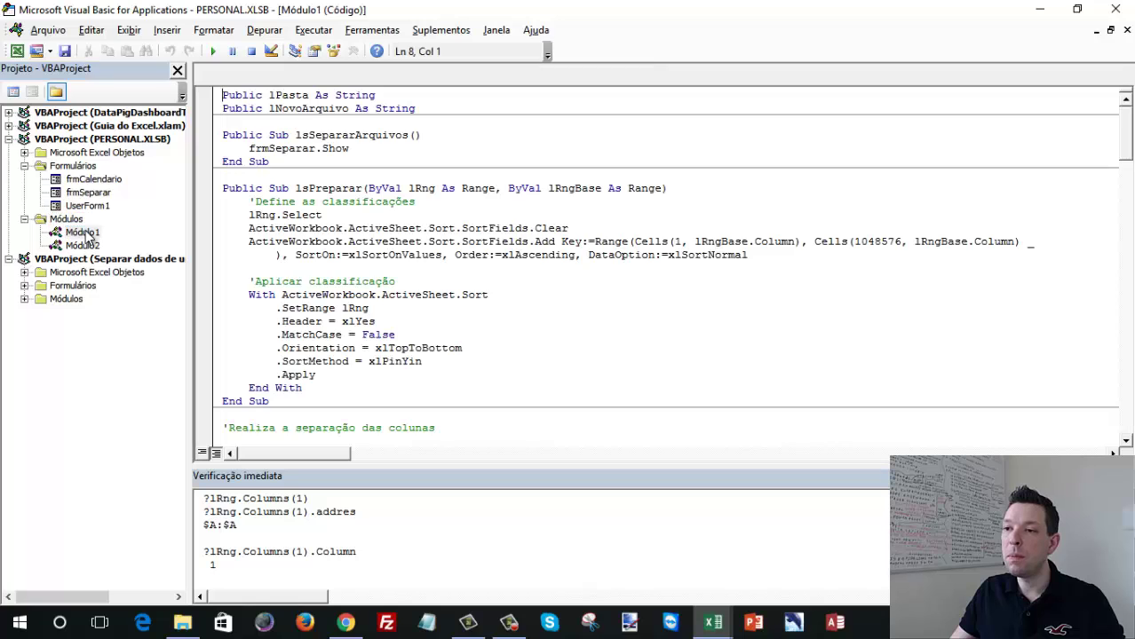
click(273, 135)
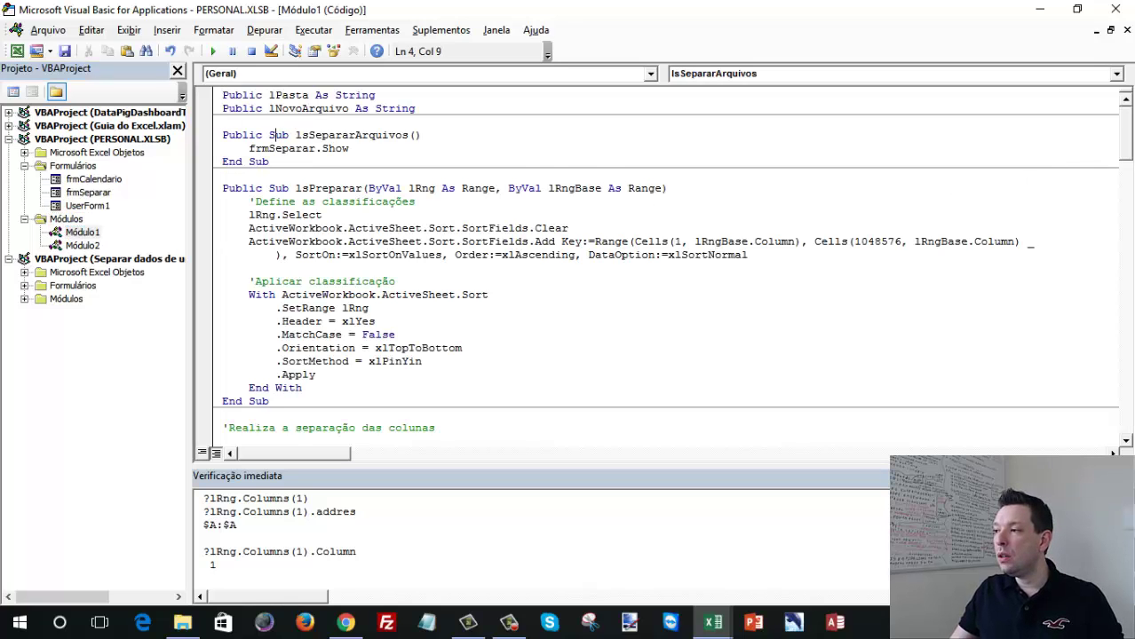
mouse_move(1126, 134)
mouse_down()
mouse_move(1125, 432)
mouse_move(1130, 115)
mouse_up()
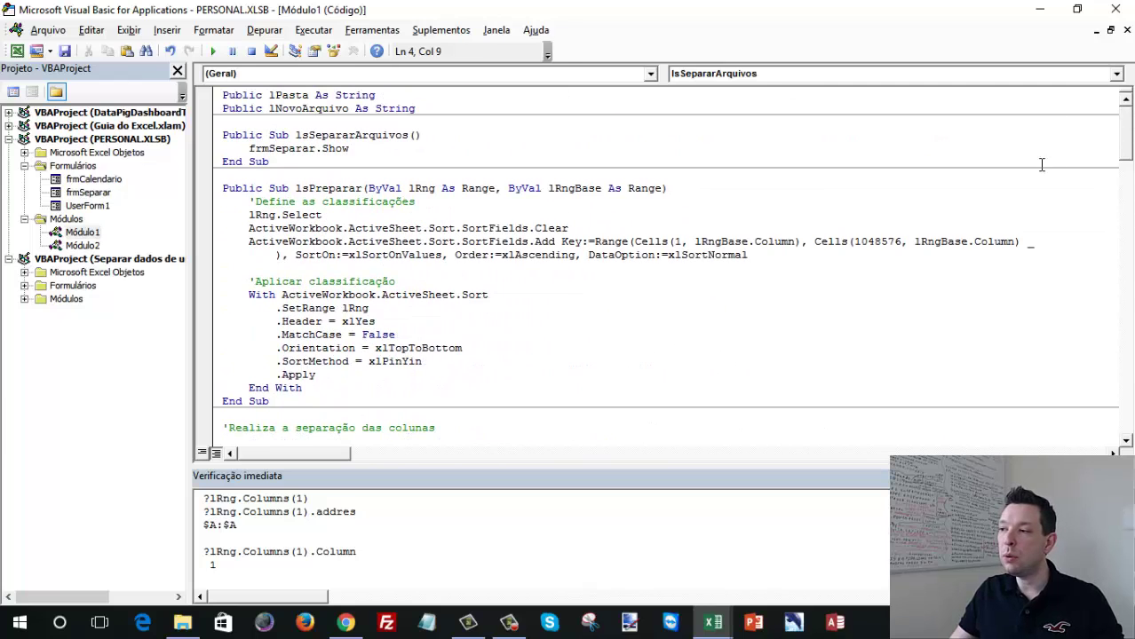
scroll(1117, 124, down, 3)
scroll(793, 226, down, 5)
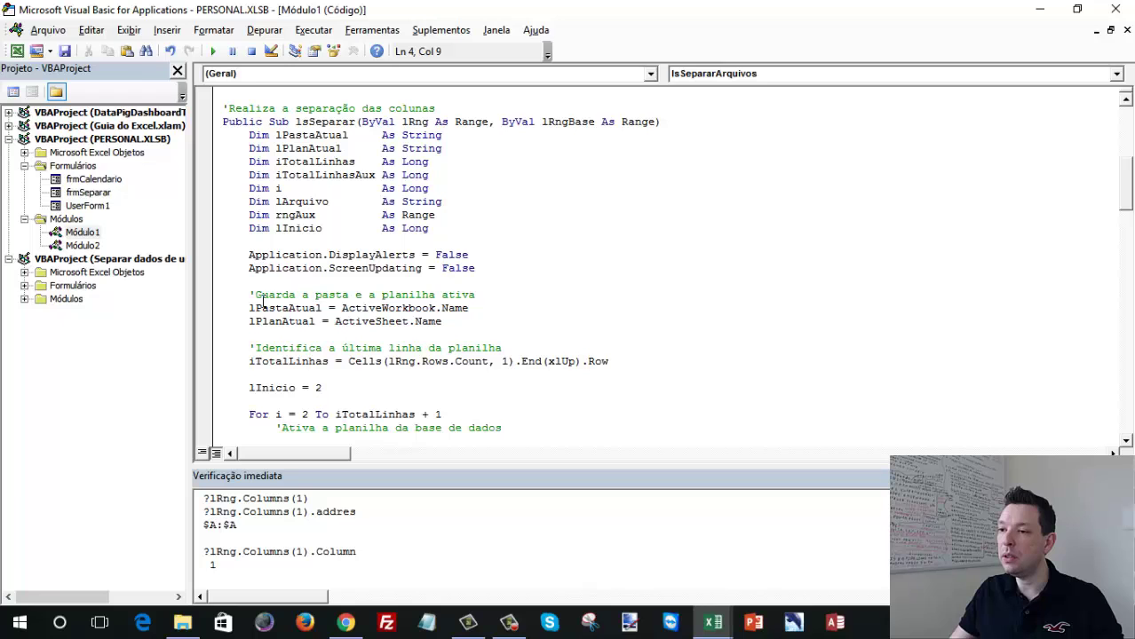
drag(252, 295, 401, 295)
scroll(533, 284, down, 5)
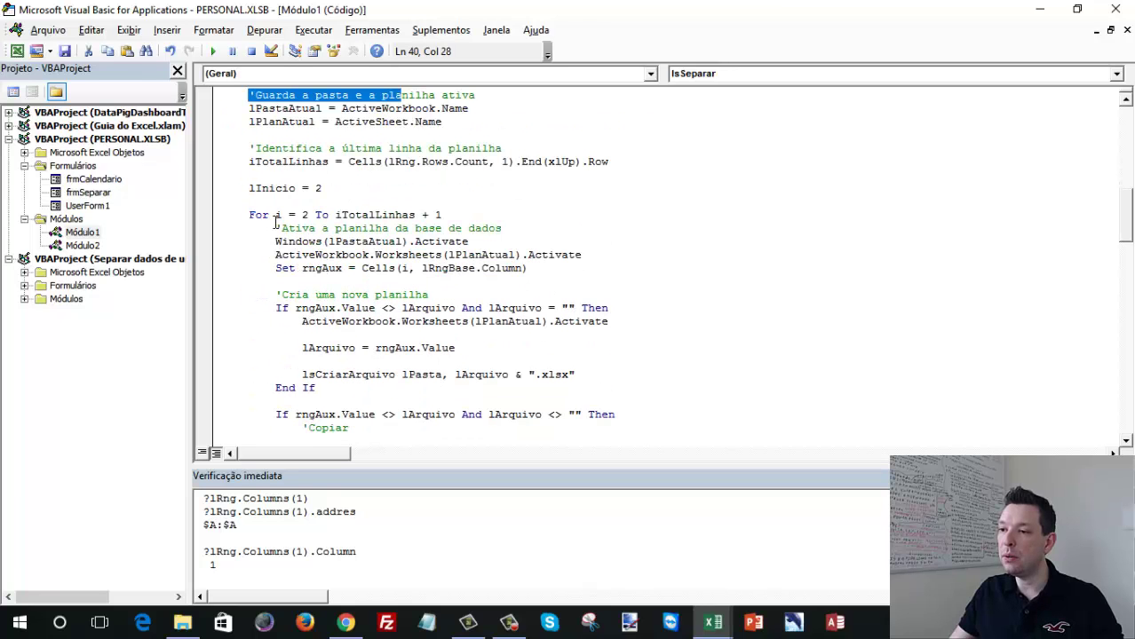
drag(278, 228, 441, 228)
scroll(485, 354, down, 5)
scroll(485, 354, down, 5)
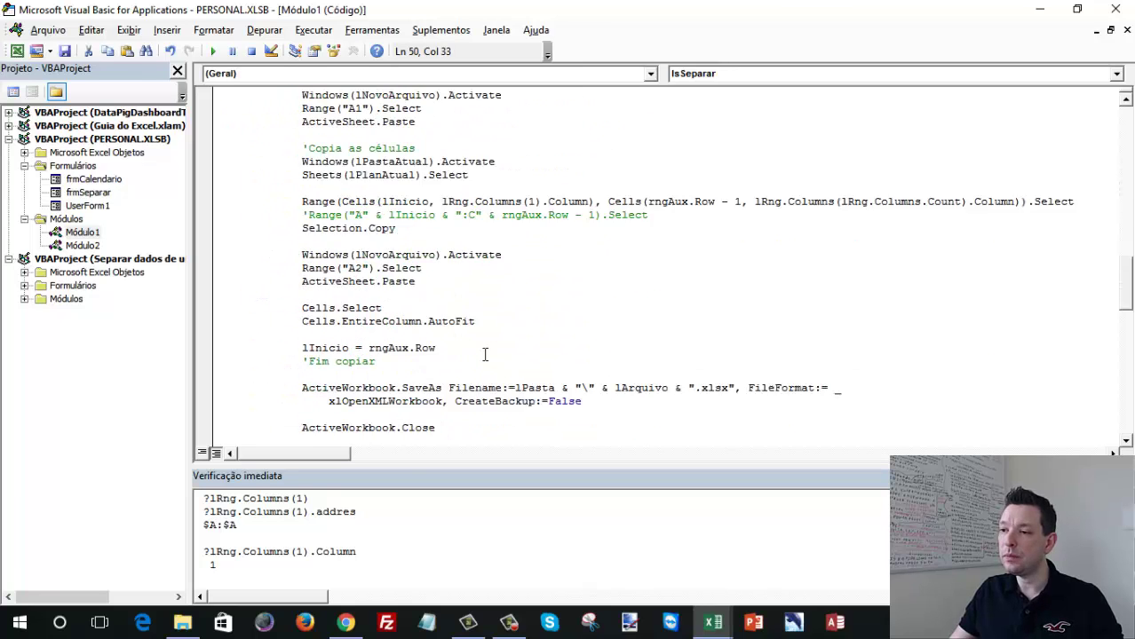
scroll(484, 354, down, 4)
scroll(484, 354, down, 5)
scroll(485, 355, down, 4)
scroll(485, 354, down, 5)
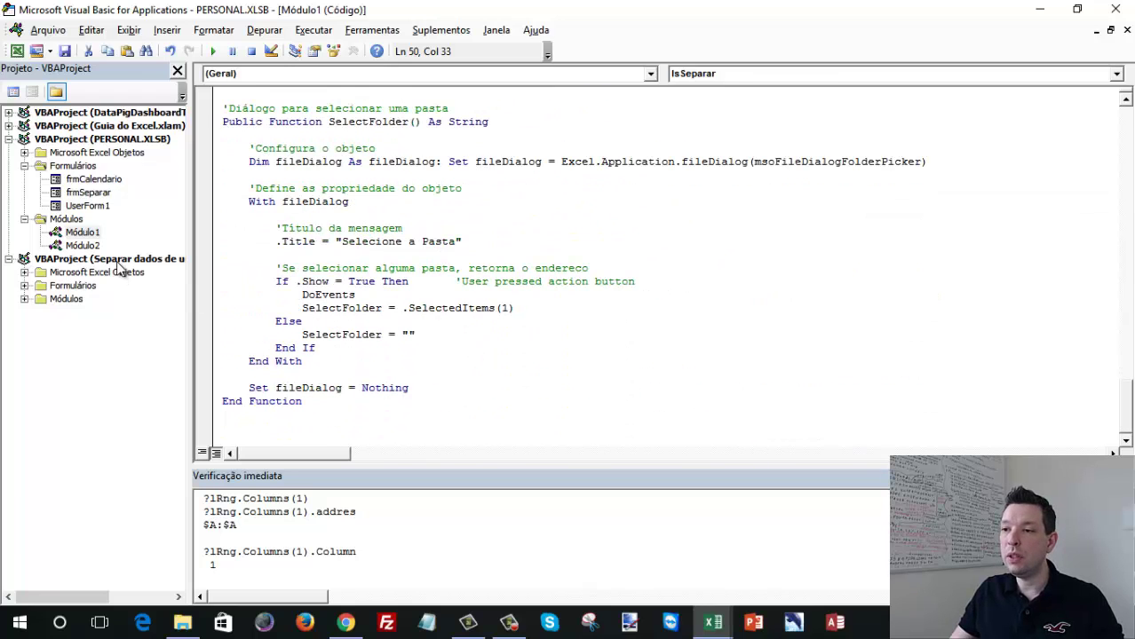
Check the Gerar planilhas click code on frmSeparar, then save PERSONAL.XLSB and close the editor.
double_click(87, 193)
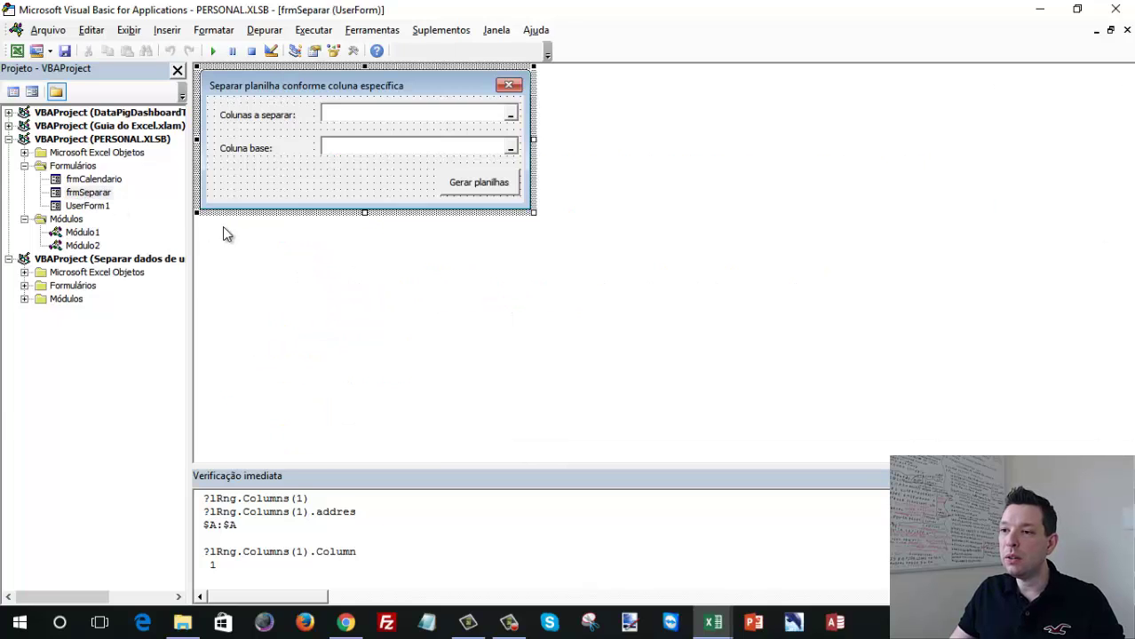
click(495, 193)
double_click(496, 194)
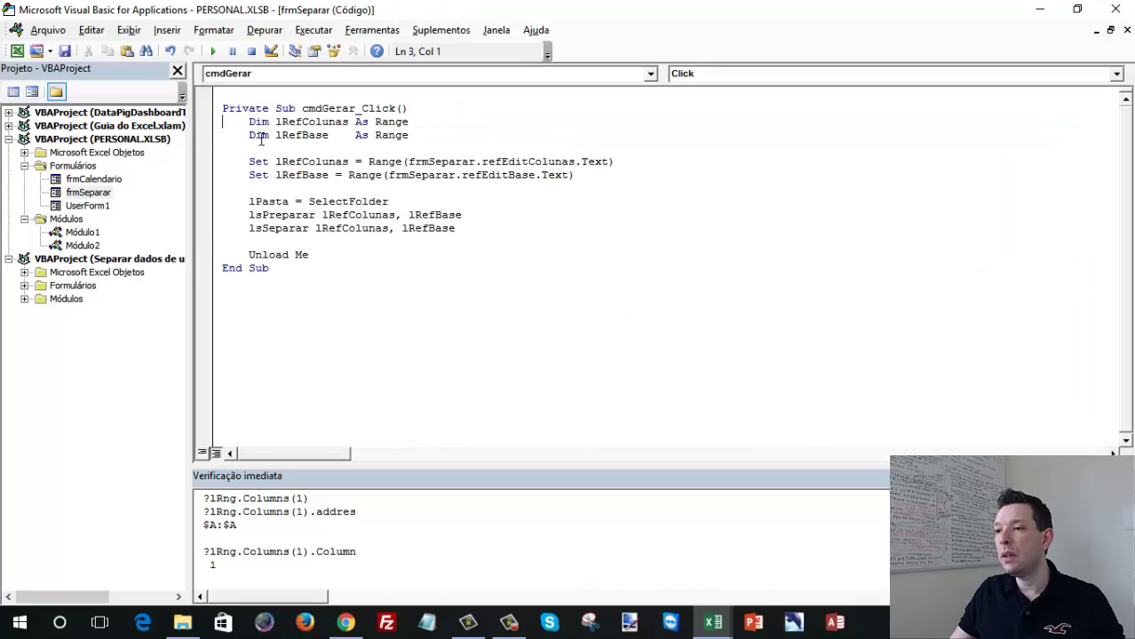
double_click(78, 193)
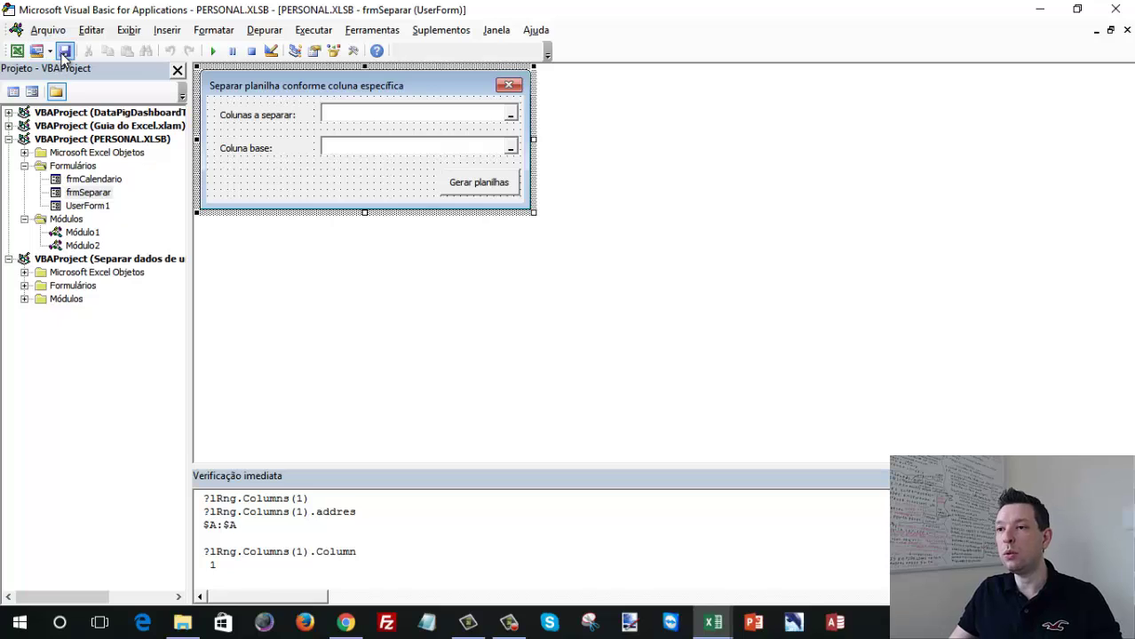
click(64, 52)
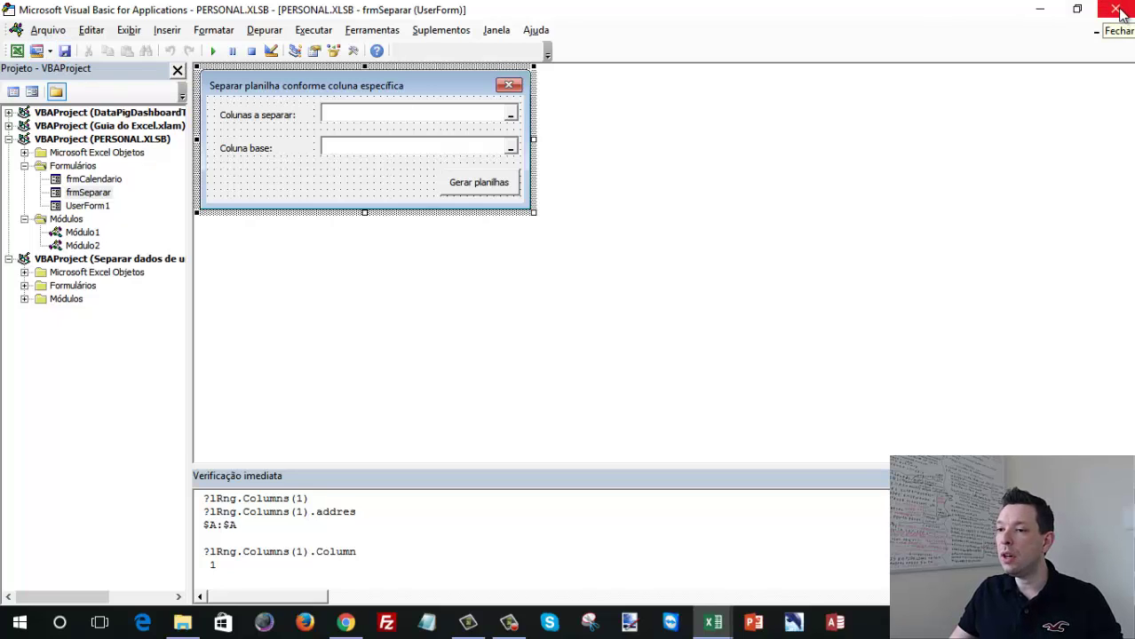
click(1117, 11)
Copy the product table's columns A:G into a new blank workbook, Pasta36.
click(577, 250)
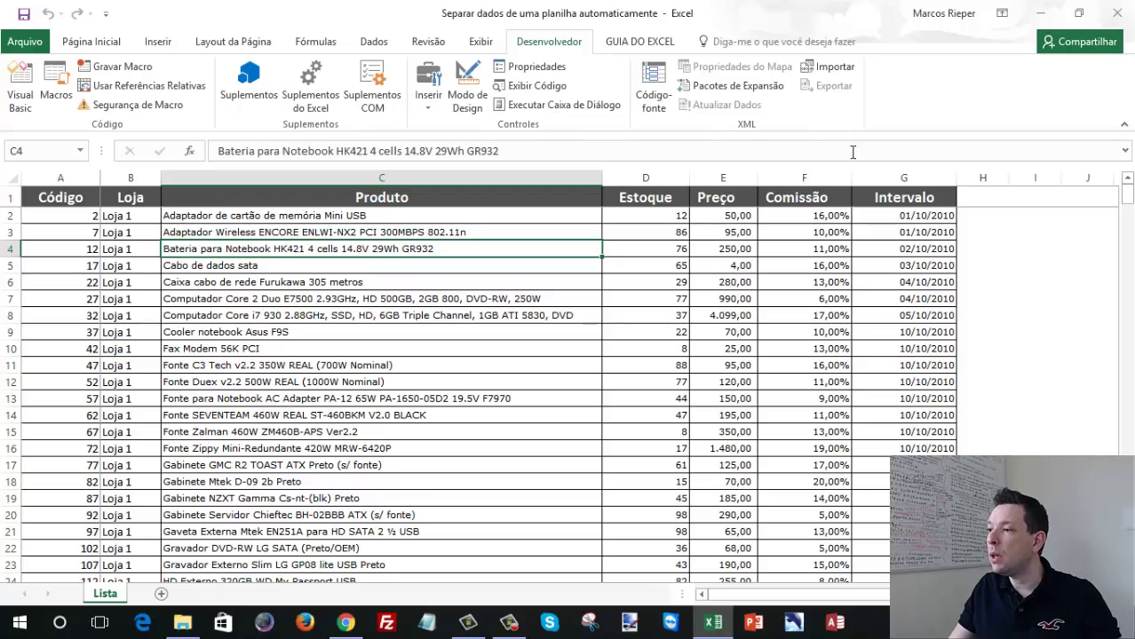
drag(904, 178, 60, 178)
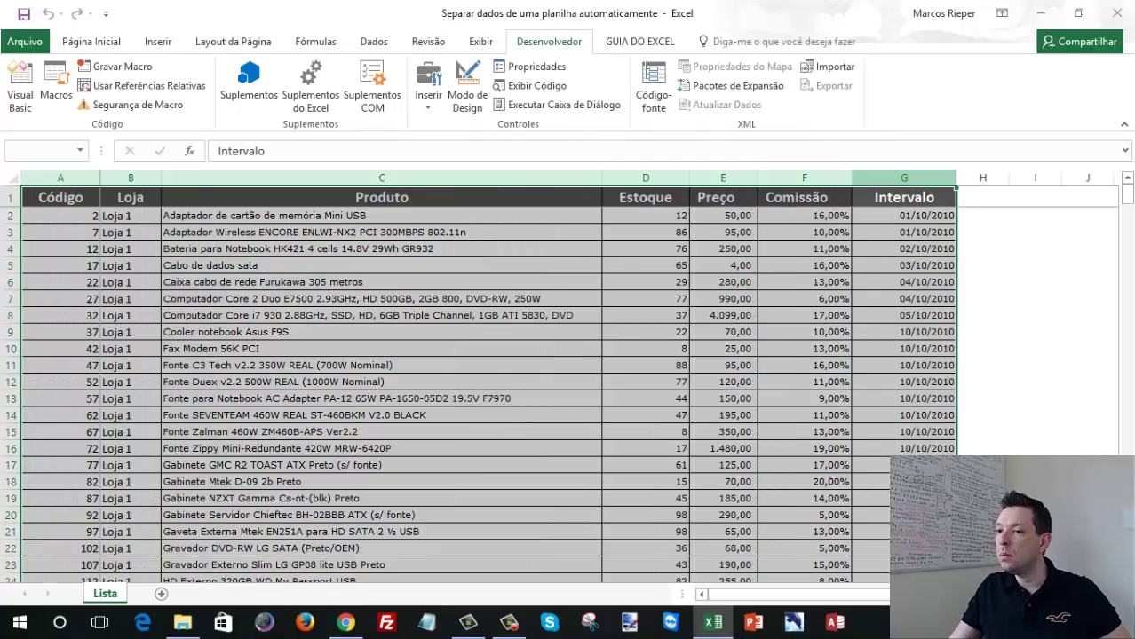
click(23, 42)
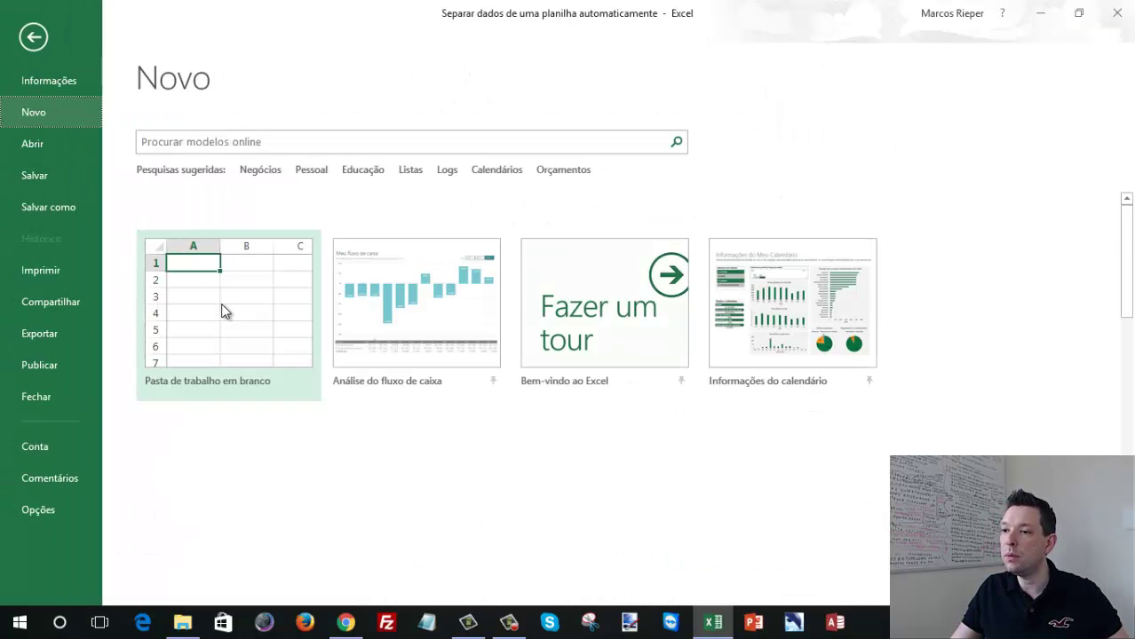
click(221, 303)
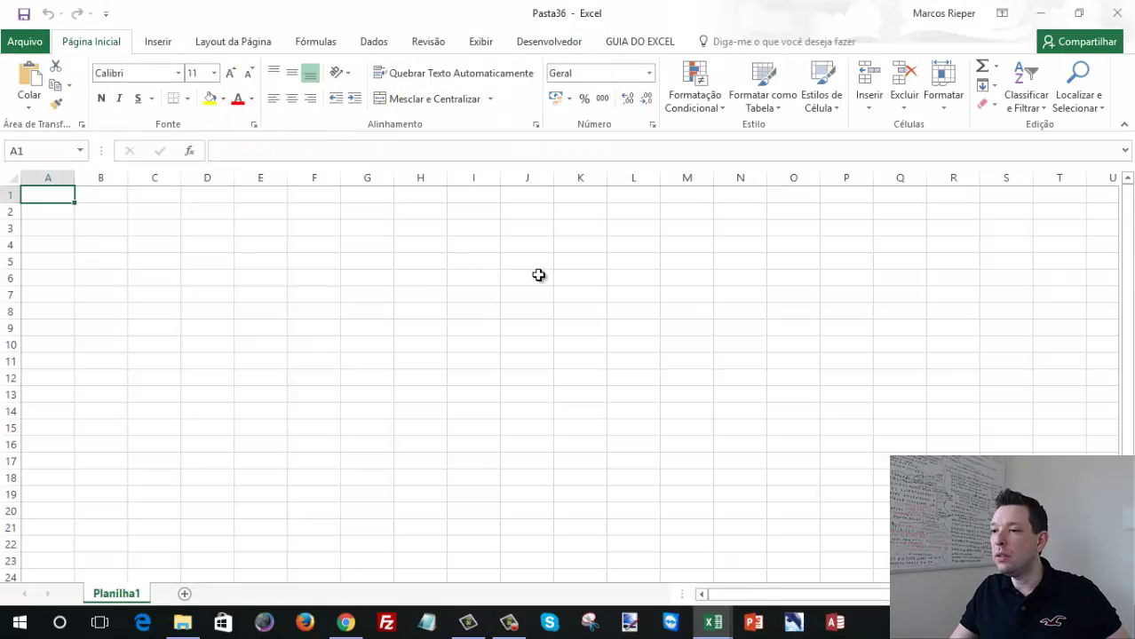
key(alt+Tab)
key(alt+Tab)
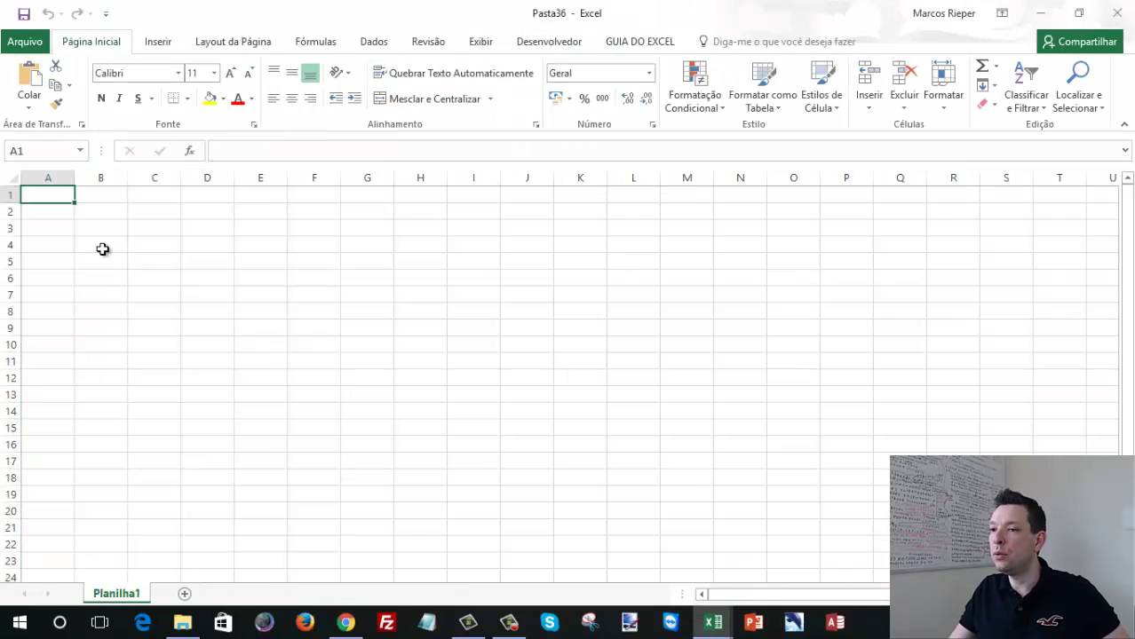
key(ctrl+v)
click(142, 268)
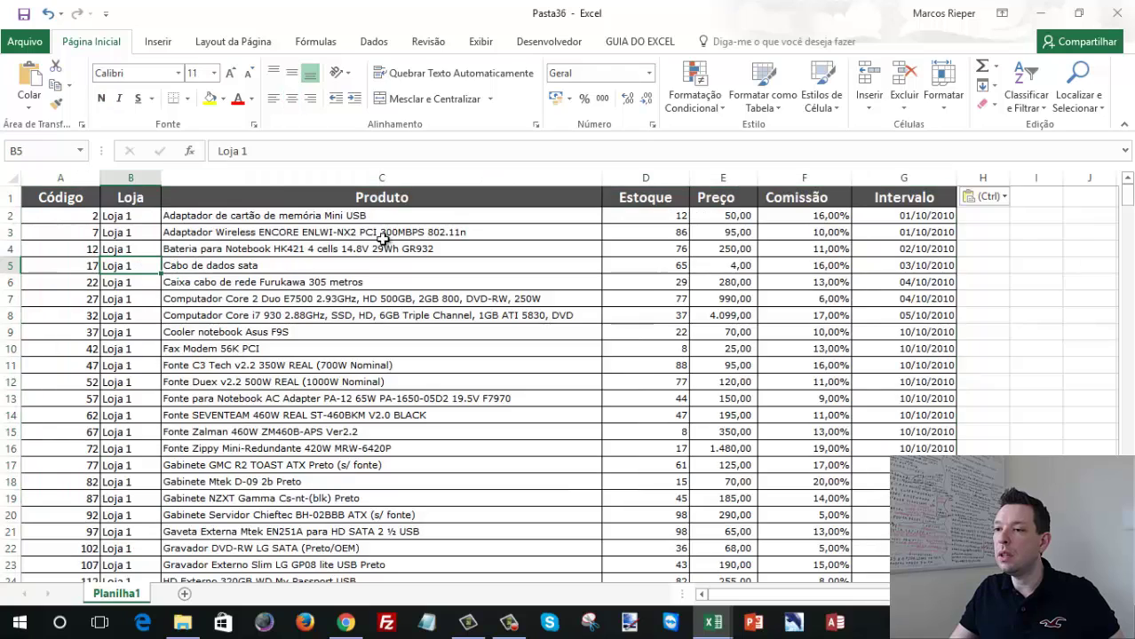
Close the original workbook, saving its changes.
key(alt+Tab)
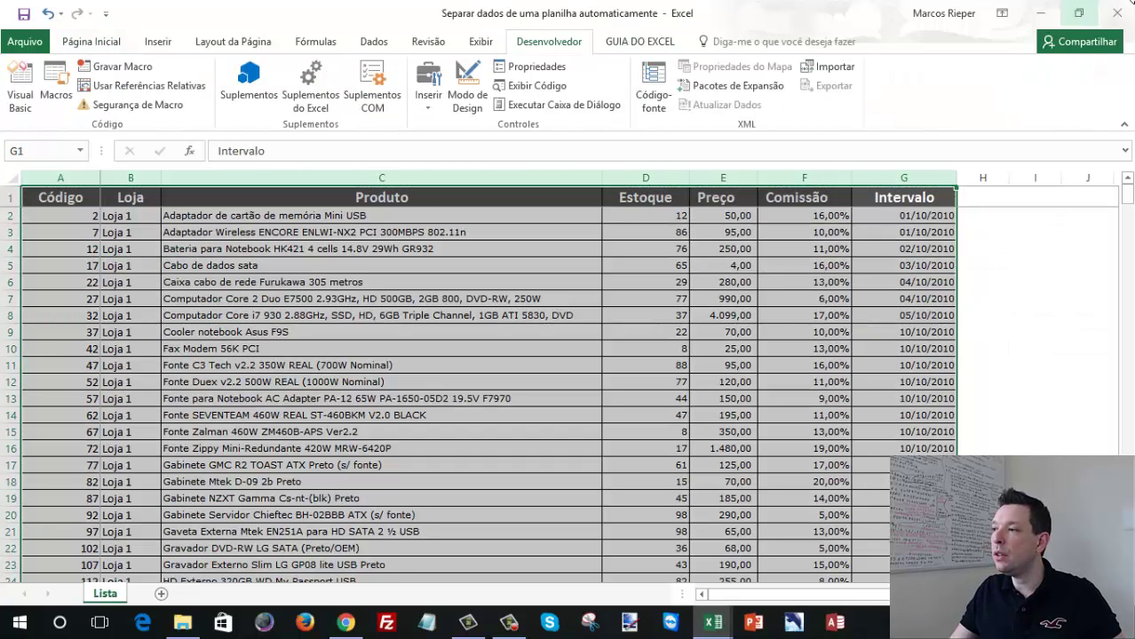
click(1116, 13)
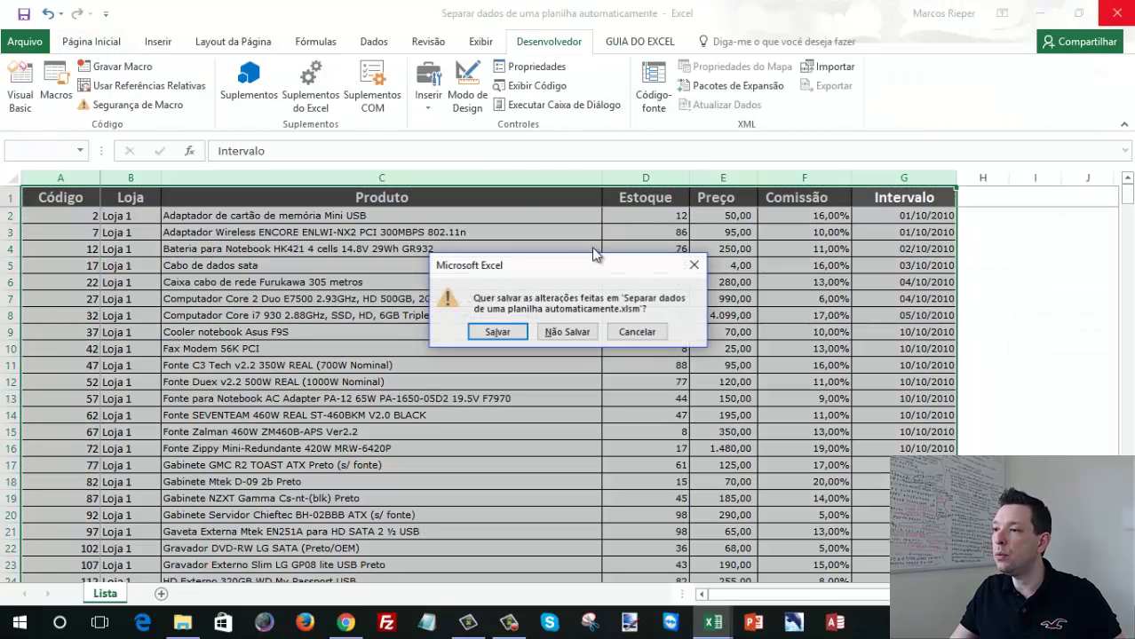
click(502, 333)
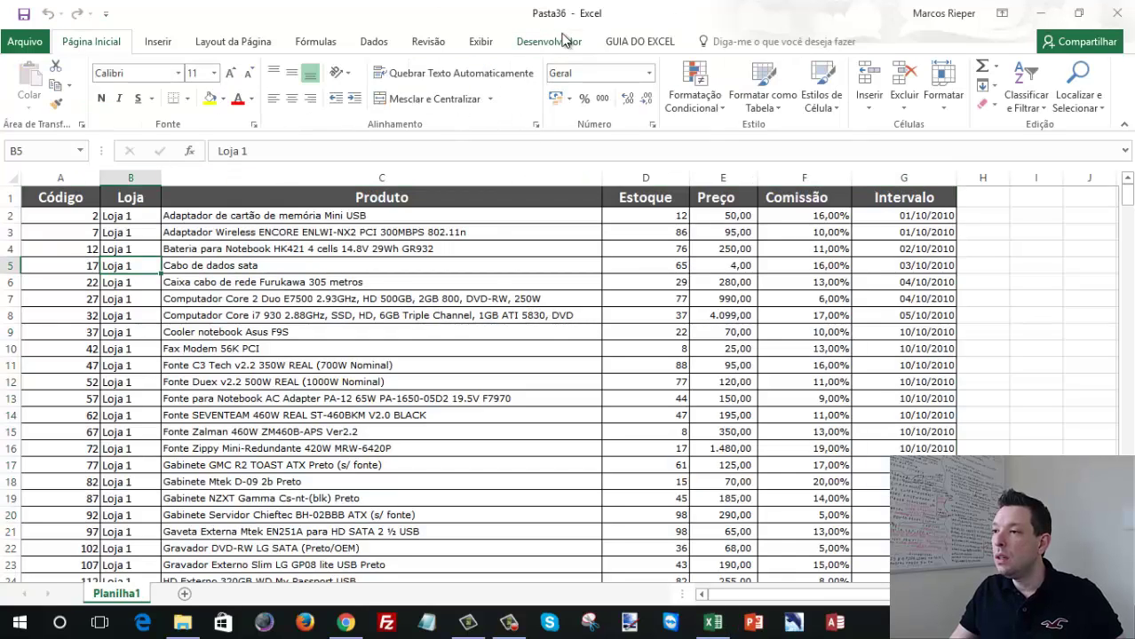
click(551, 45)
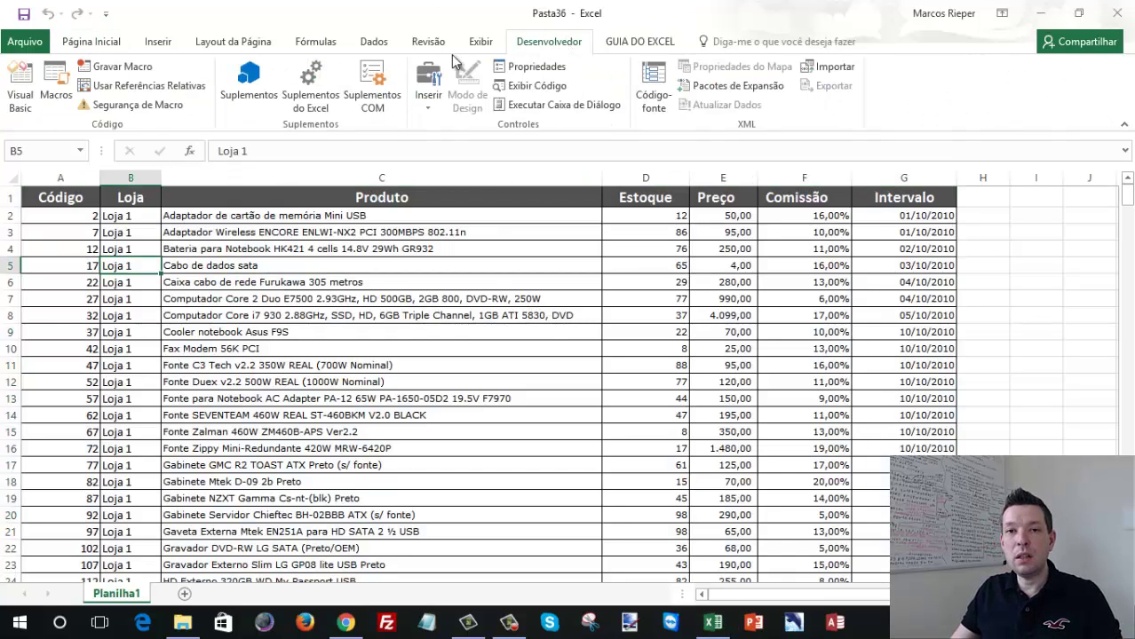
click(56, 84)
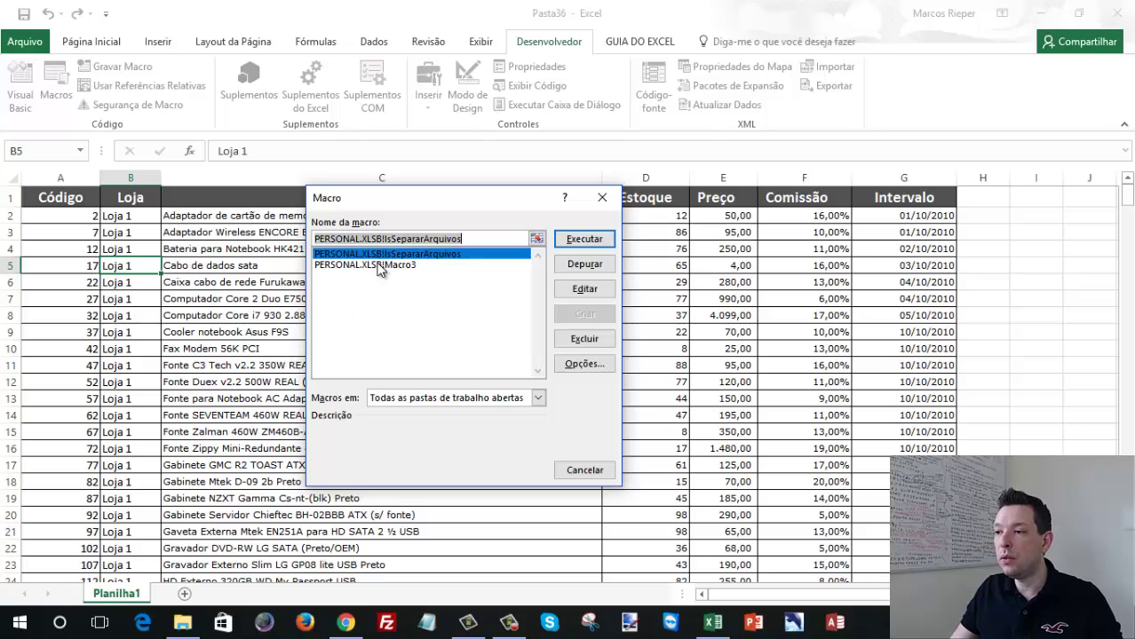
click(406, 265)
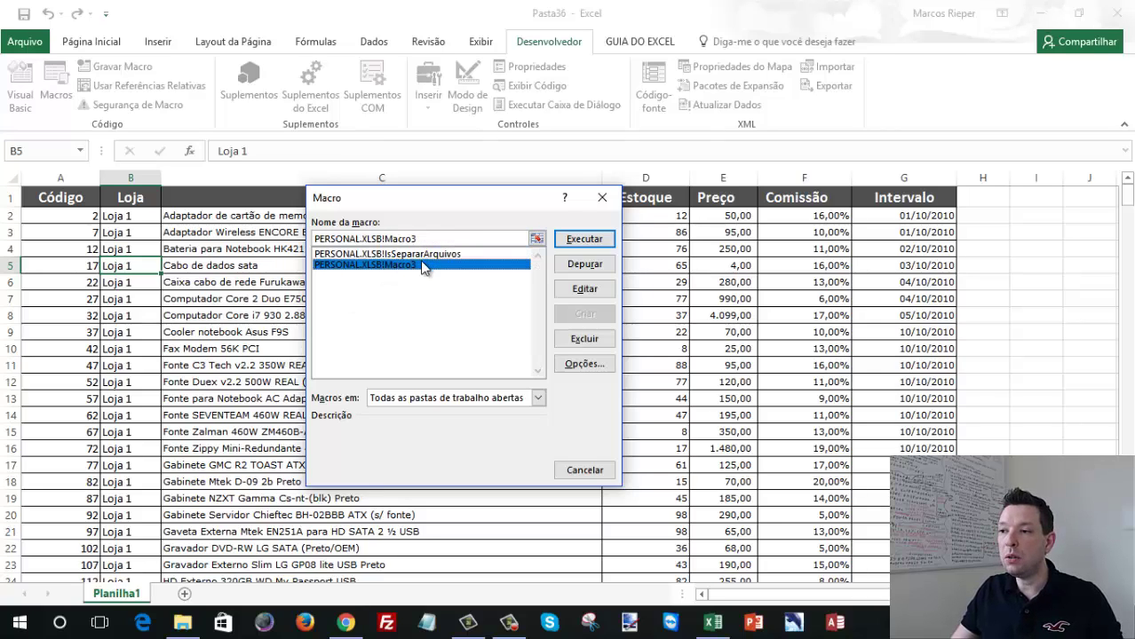
click(484, 255)
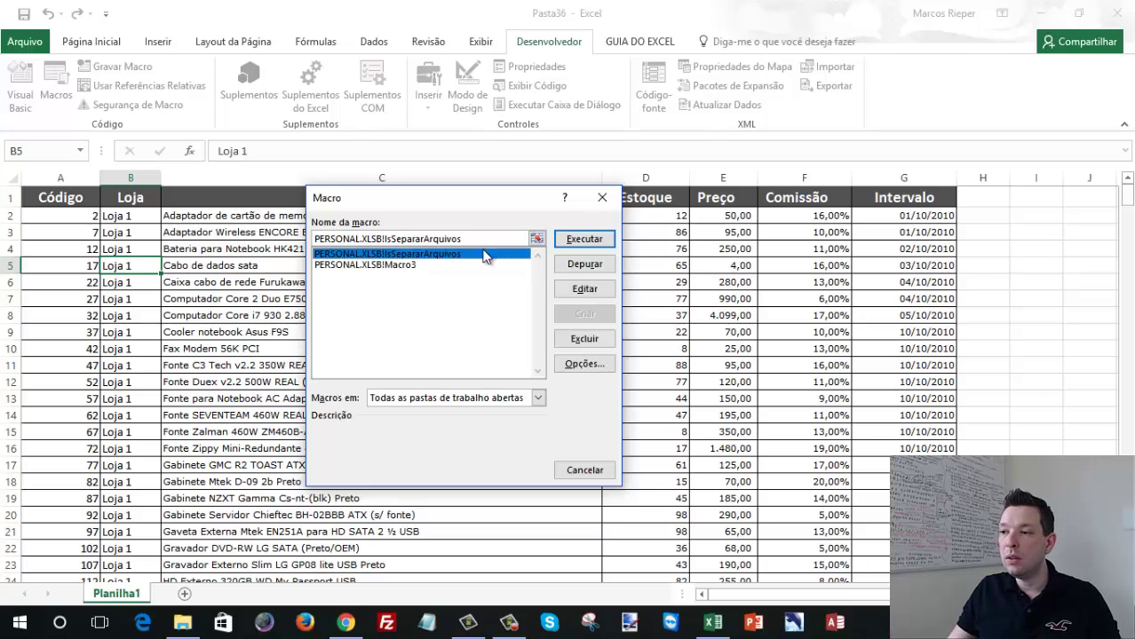
click(585, 239)
drag(186, 259, 425, 255)
click(552, 244)
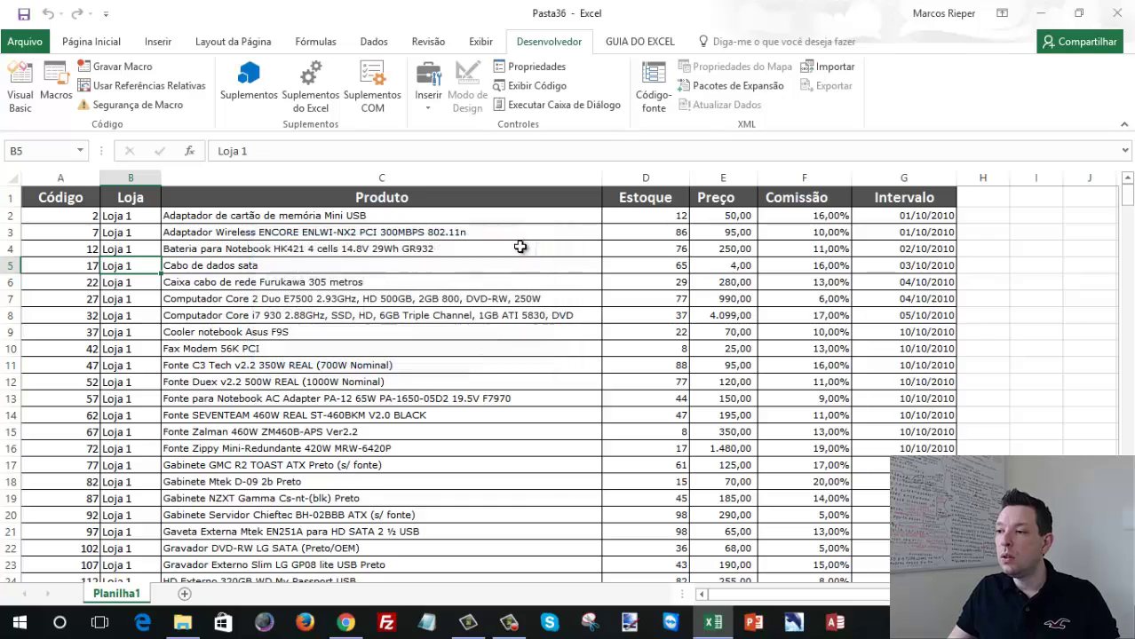
In Excel Options' ribbon customization, list Macros and select PERSONAL.XLSB!IsSepararArquivos.
click(15, 45)
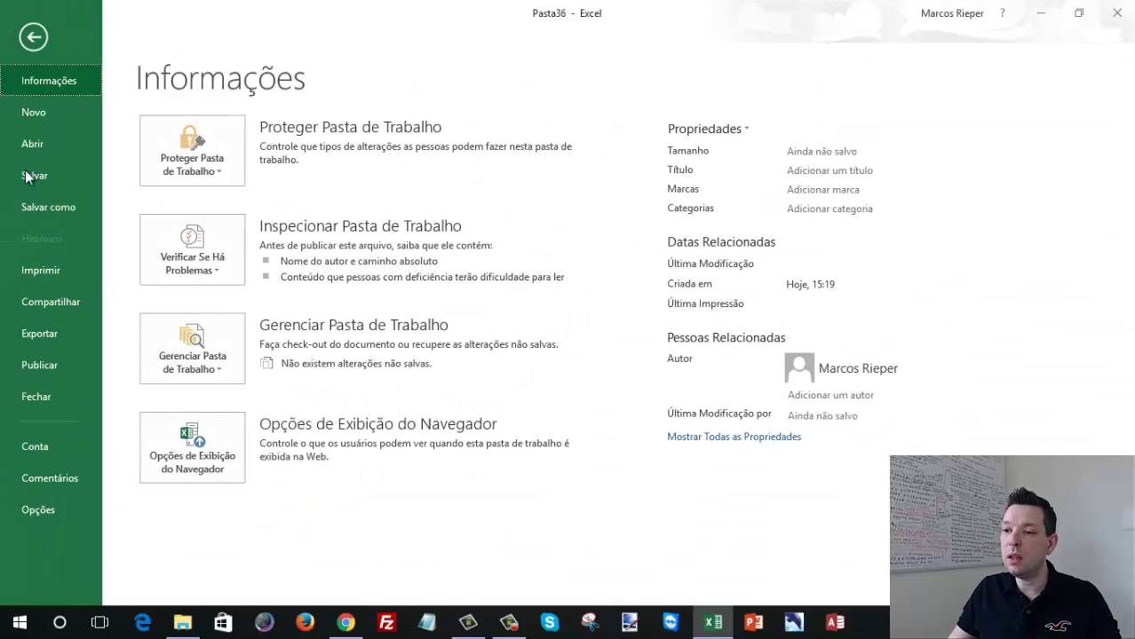
click(45, 515)
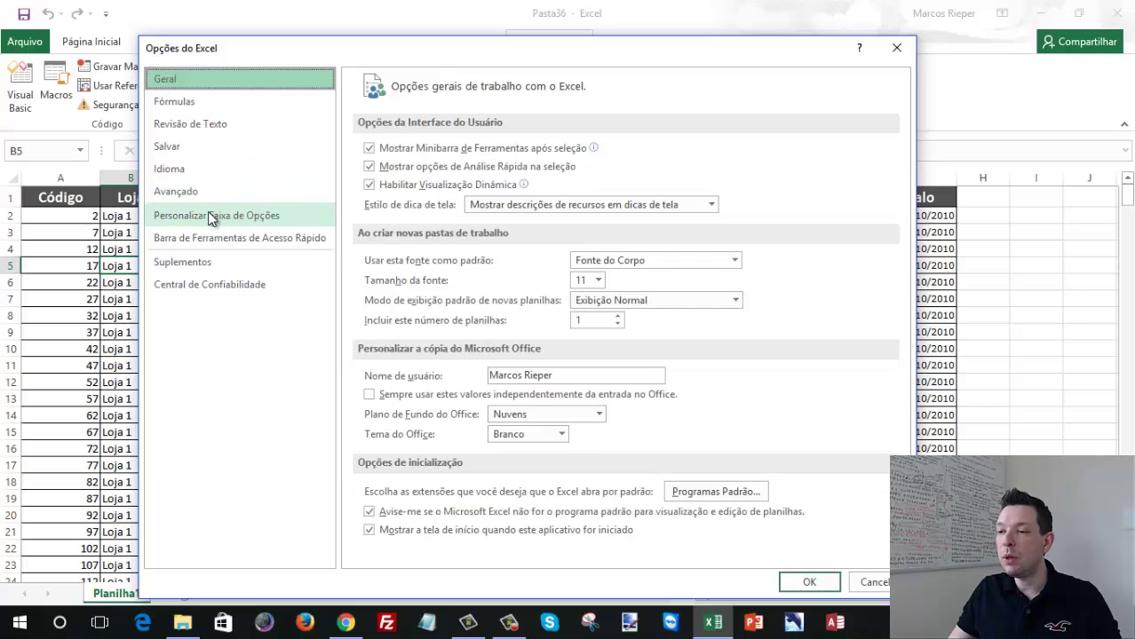
click(237, 218)
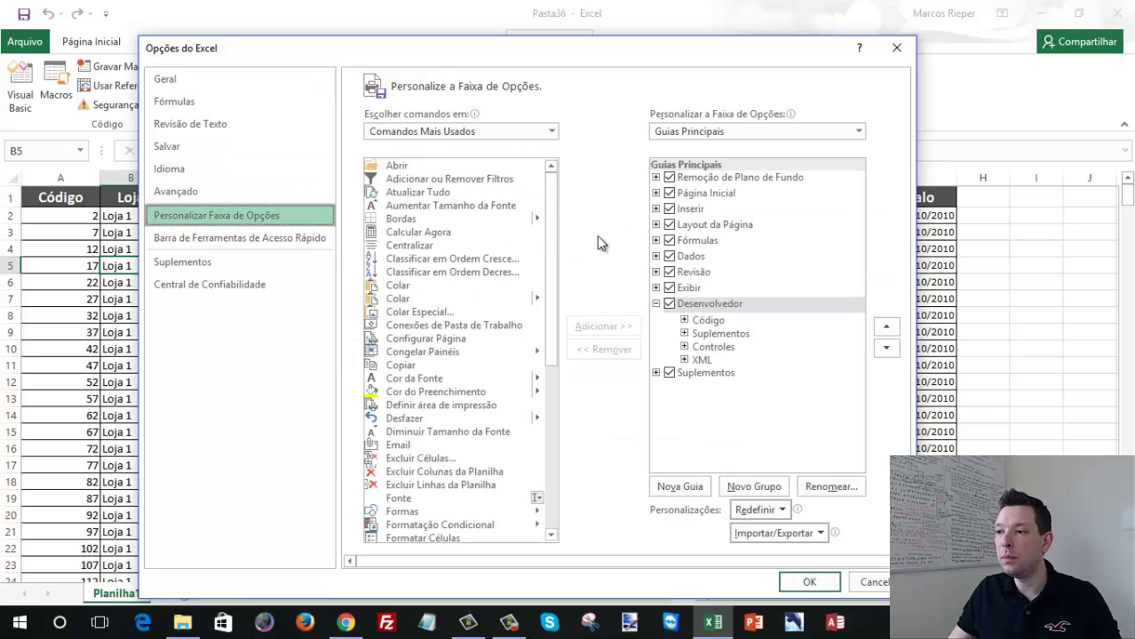
click(497, 133)
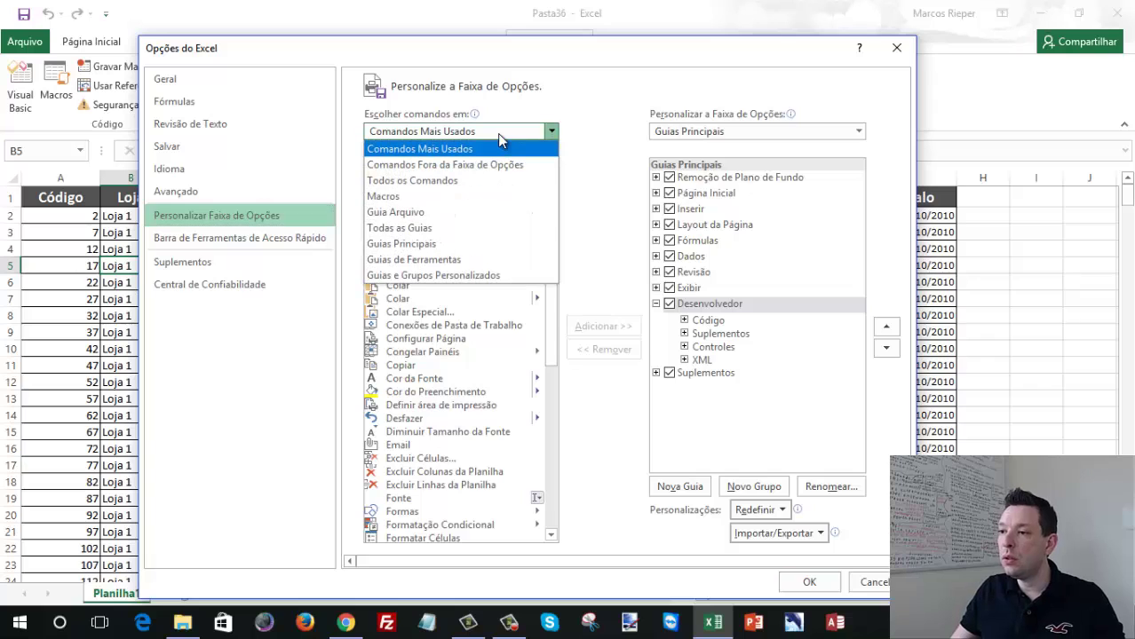
click(464, 196)
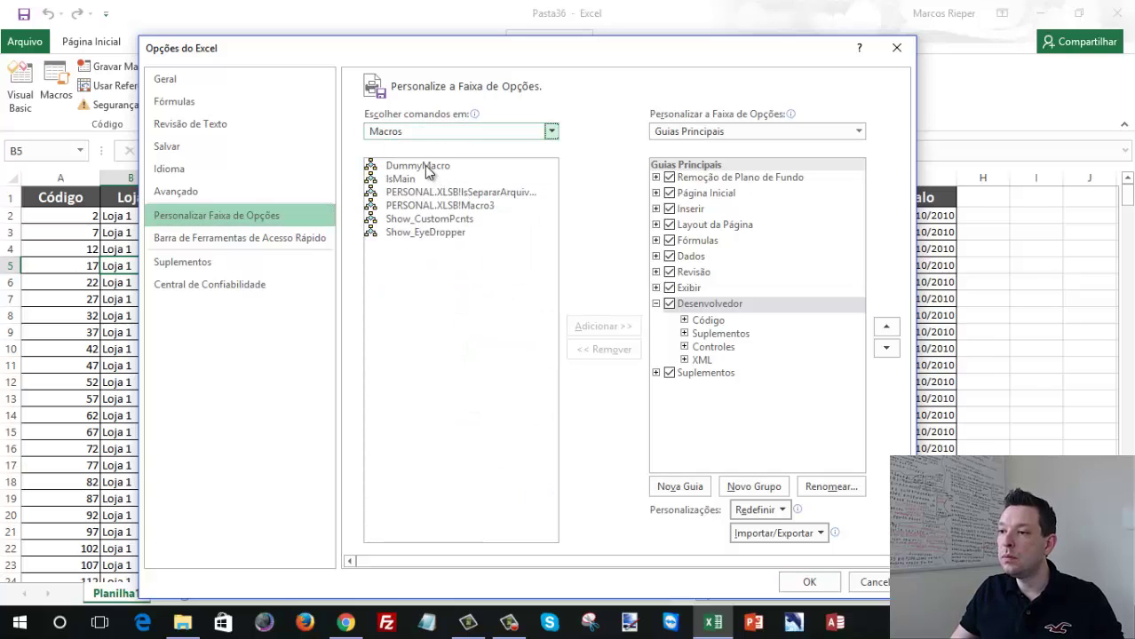
click(431, 193)
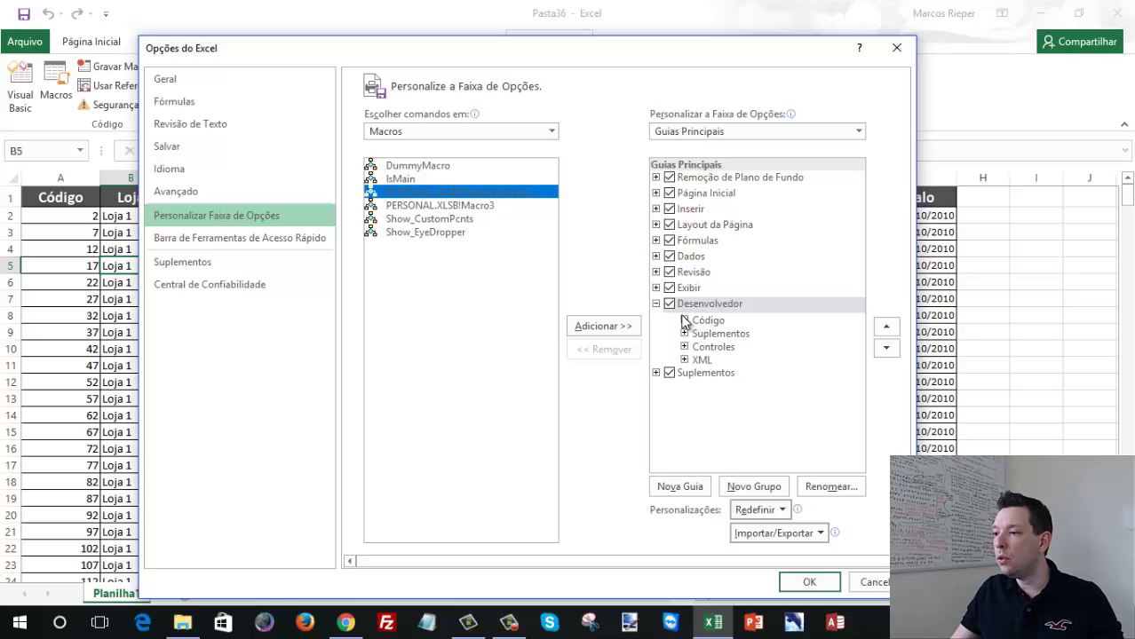
Browse the main tabs list, expanding Inserir's Tabelas group and collapsing Desenvolvedor.
click(656, 209)
click(684, 227)
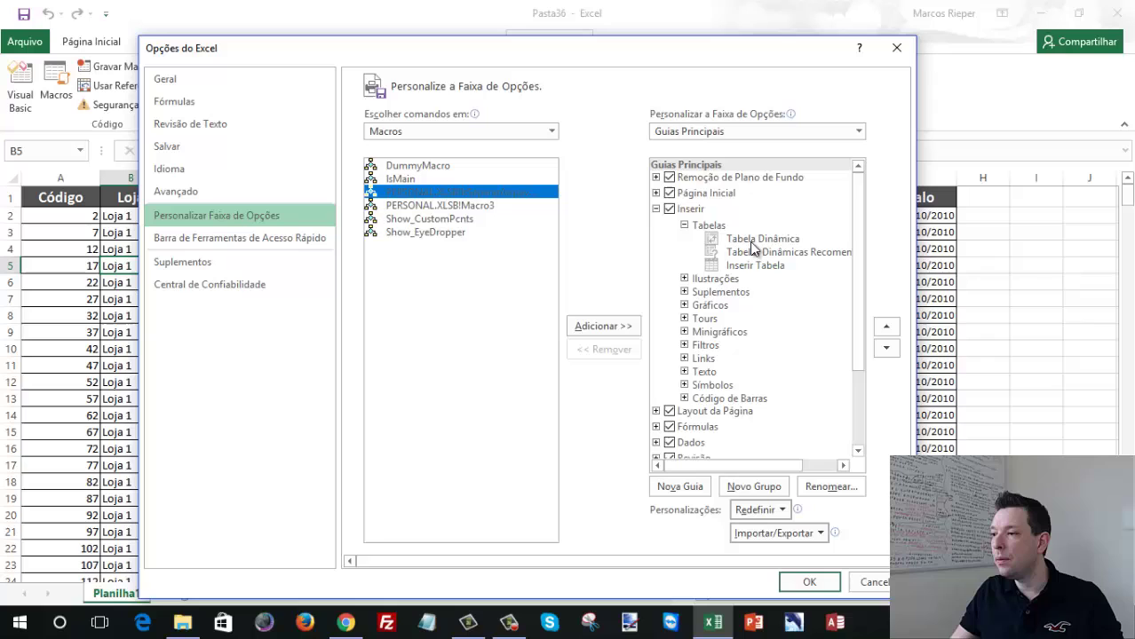
click(656, 209)
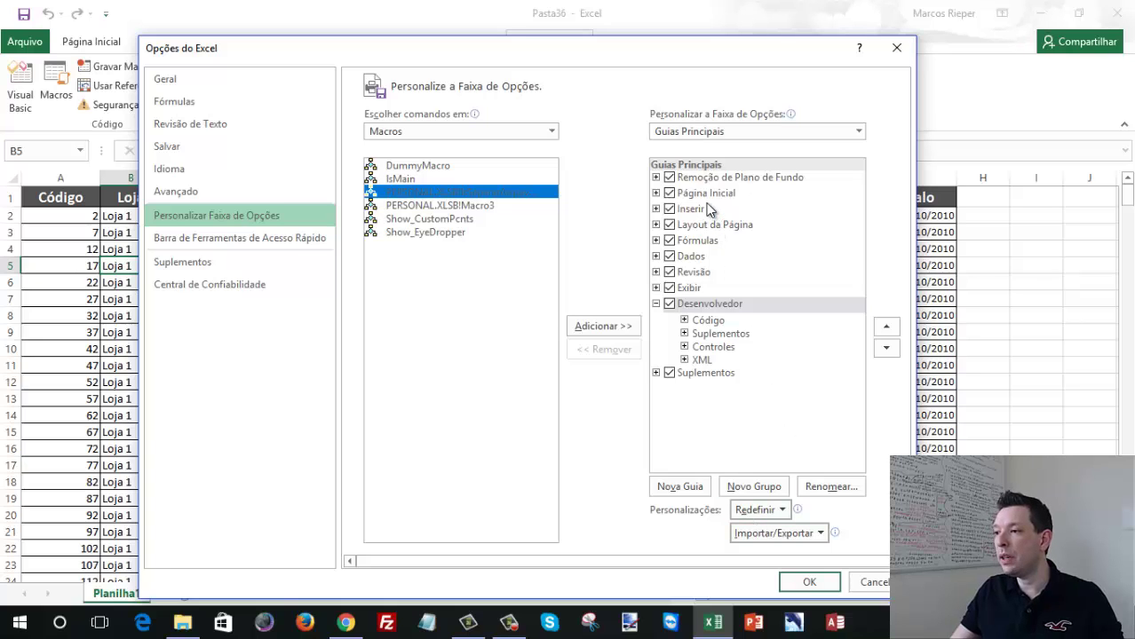
click(656, 304)
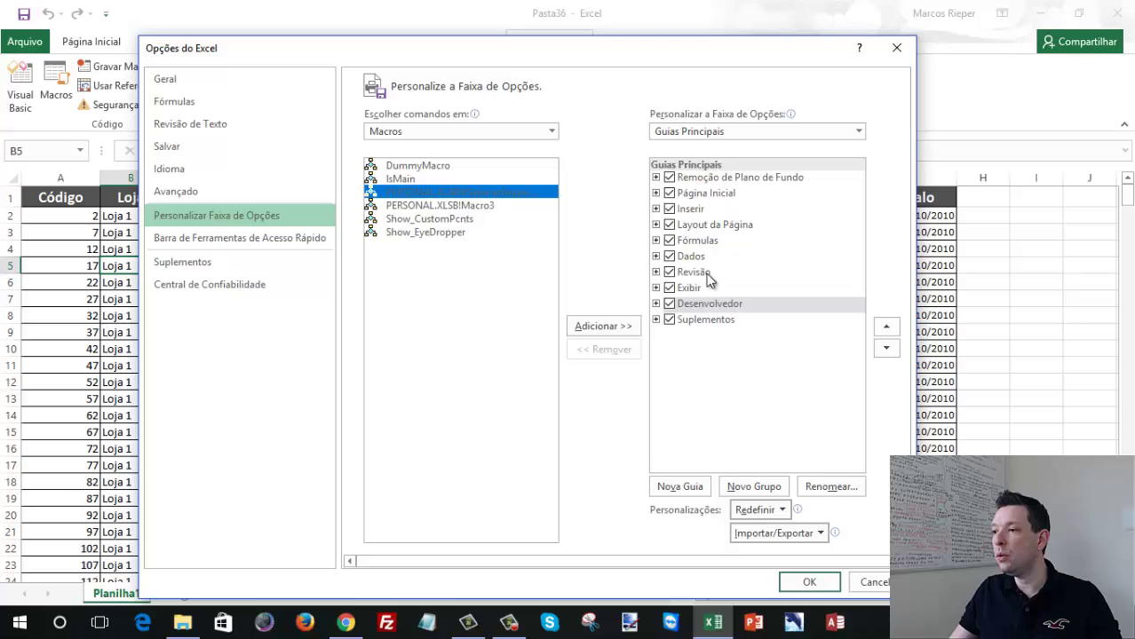
drag(634, 61, 634, 56)
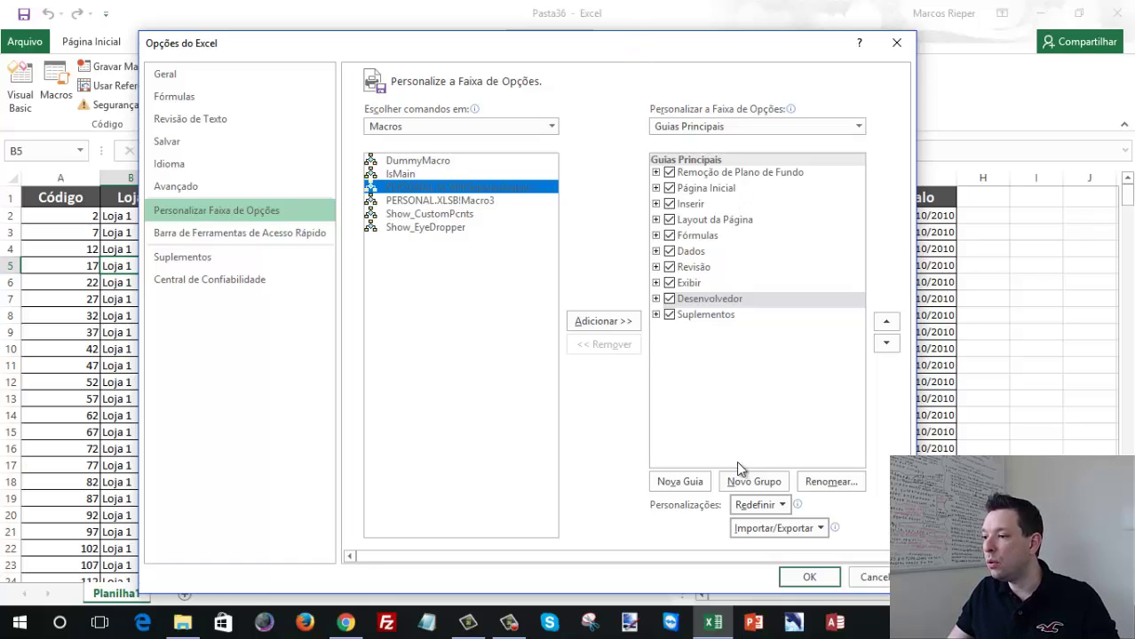
Add a new custom ribbon tab, name it 'Minha Guia', and begin renaming its new group.
click(694, 486)
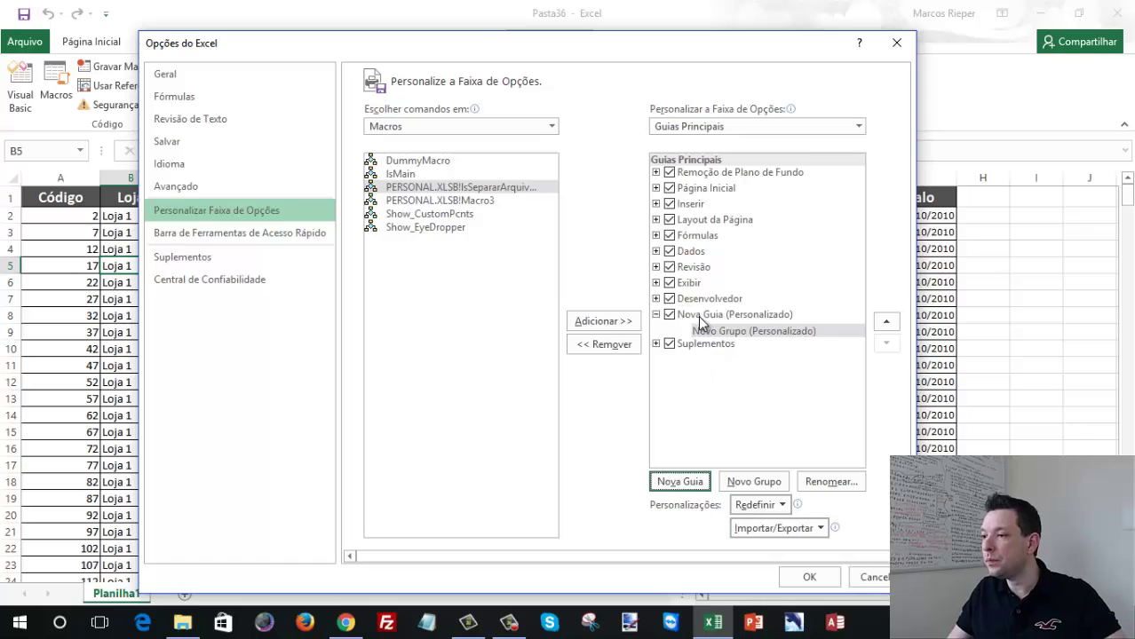
click(698, 315)
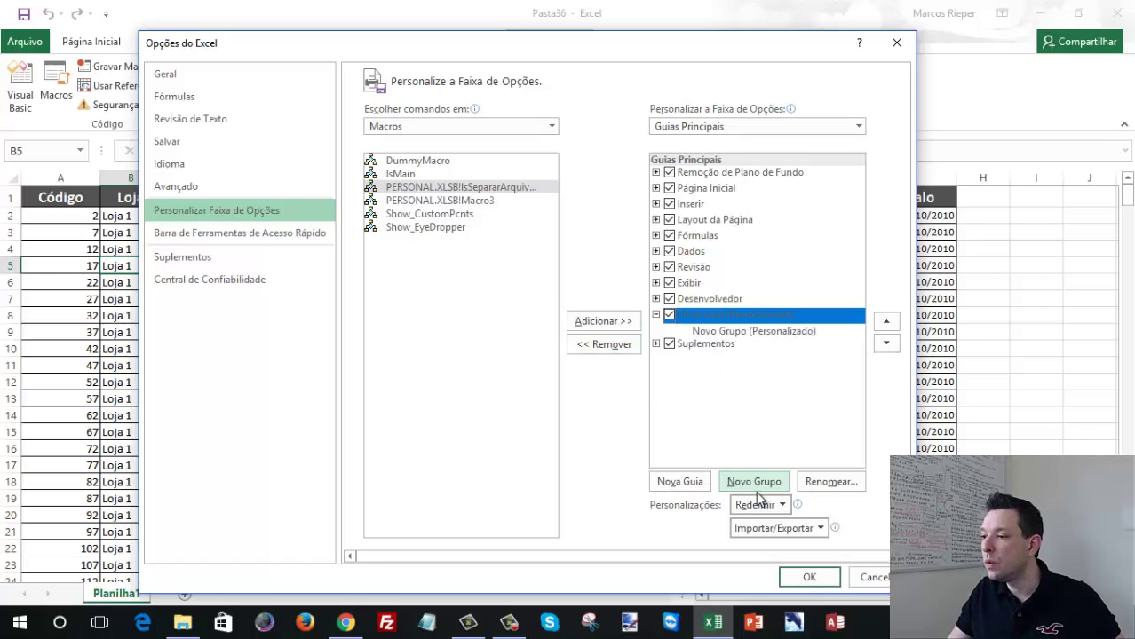
click(833, 484)
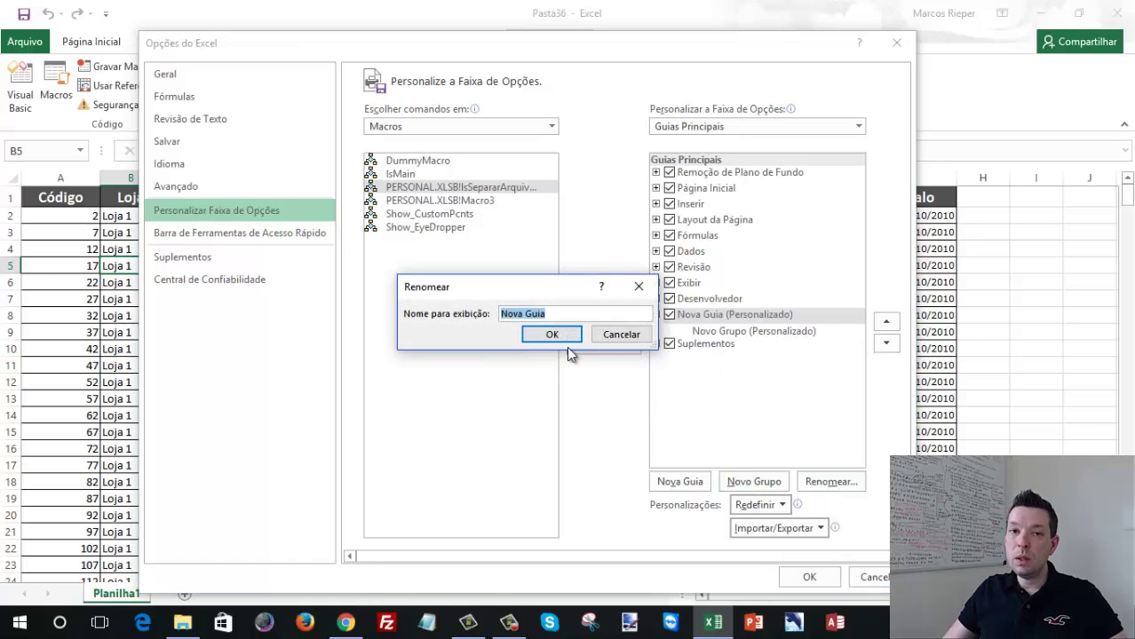
text(Minh)
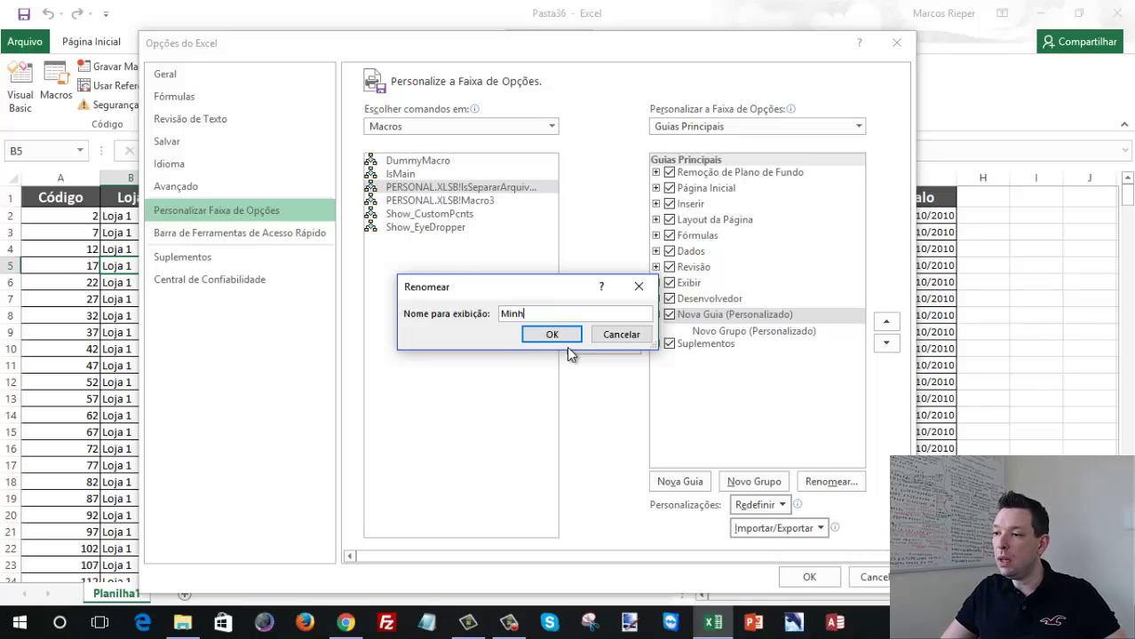
text(a Guia)
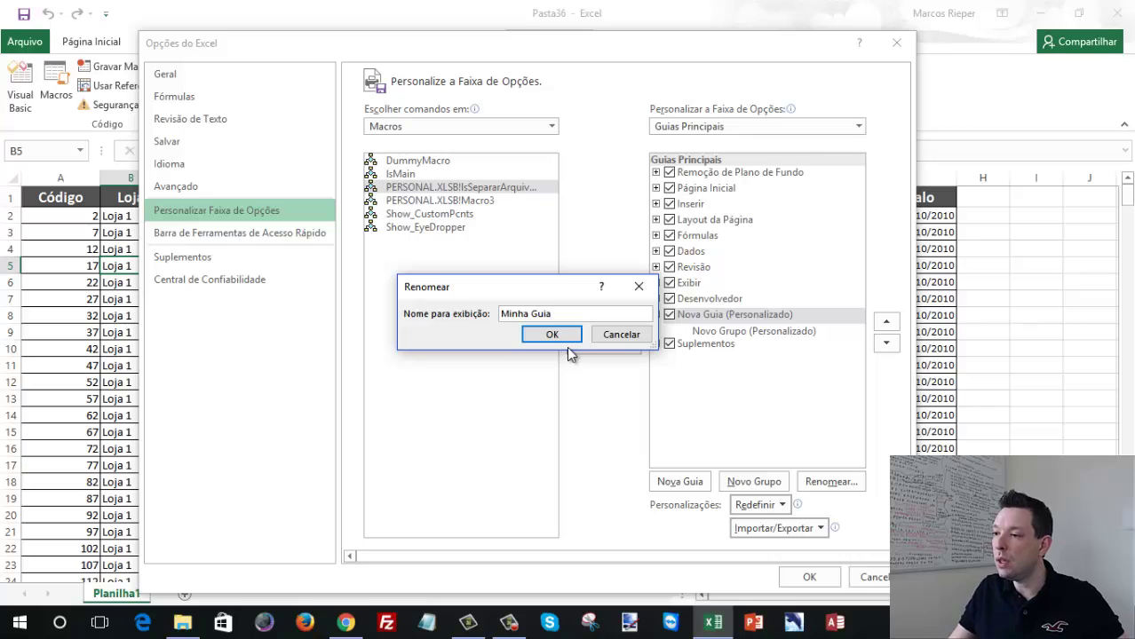
click(551, 337)
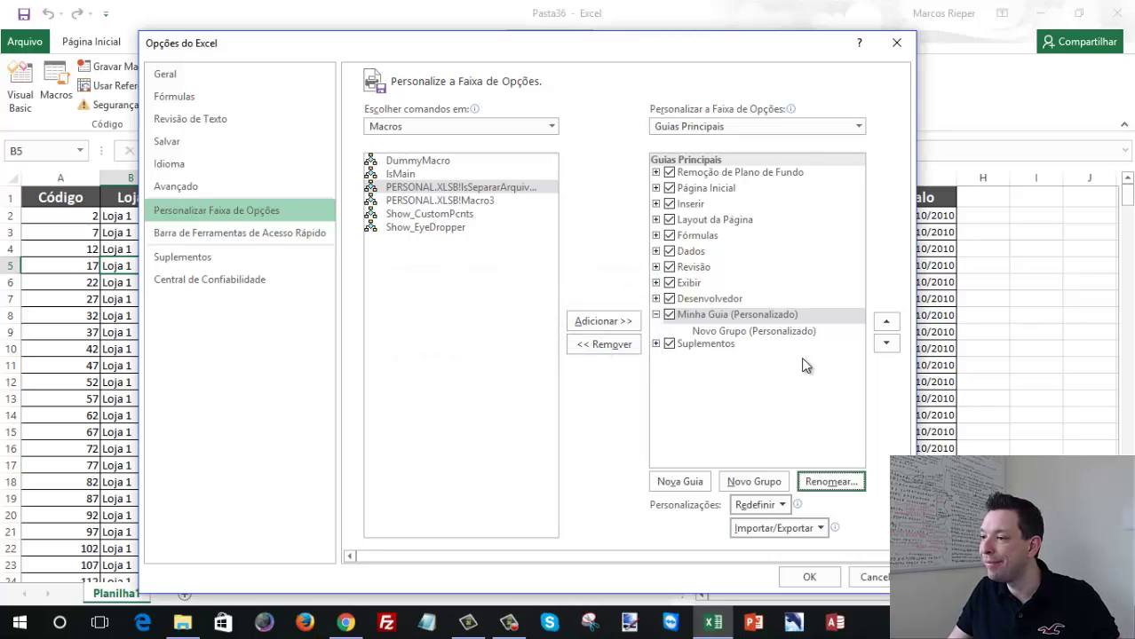
click(744, 332)
click(826, 482)
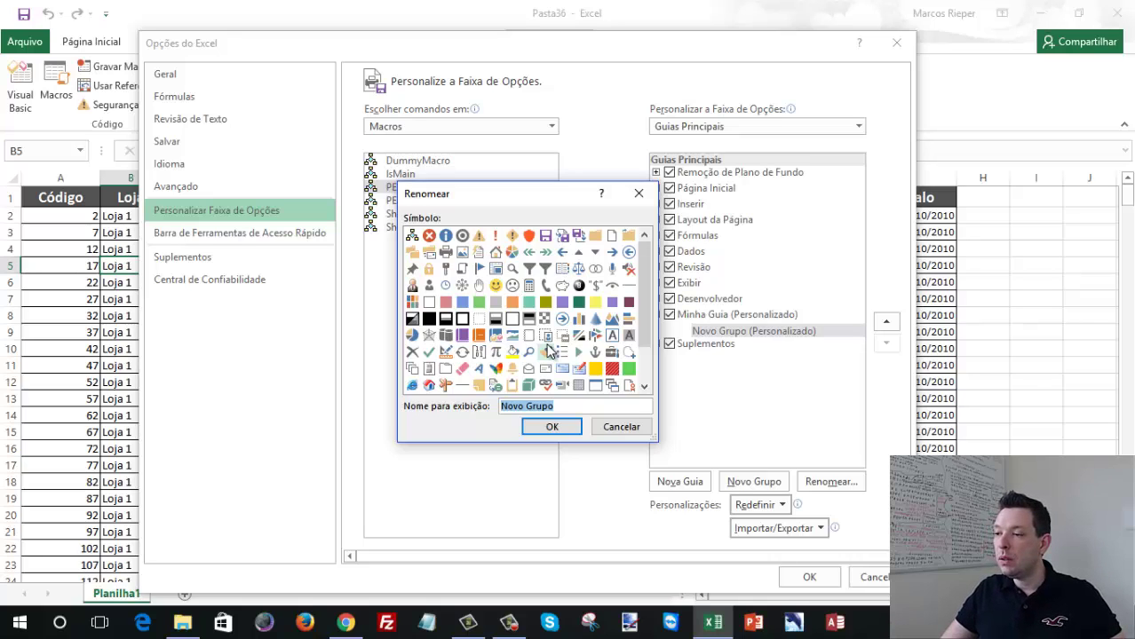
Name the group 'Movimentação de arquivos' and assign it an icon.
text(Ar)
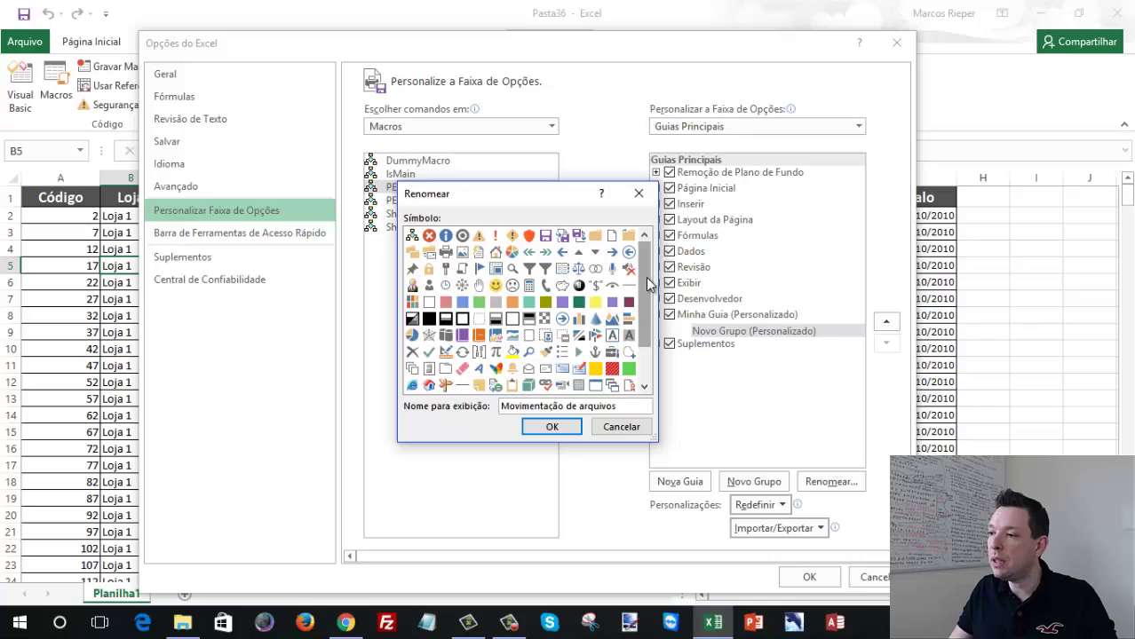
scroll(647, 281, down, 1)
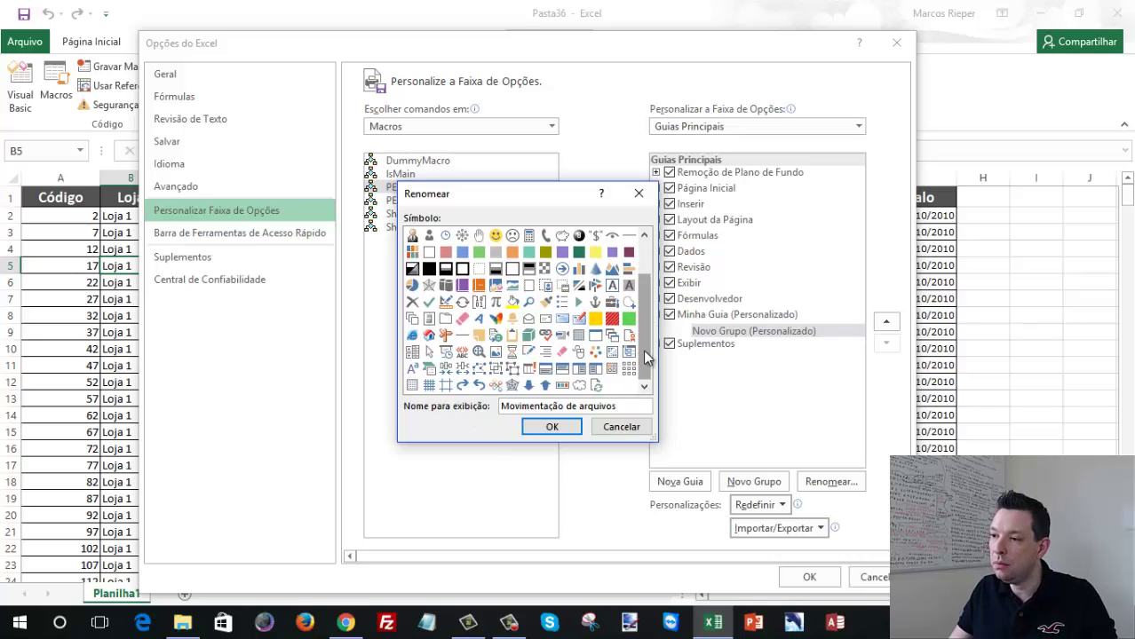
scroll(647, 355, up, 1)
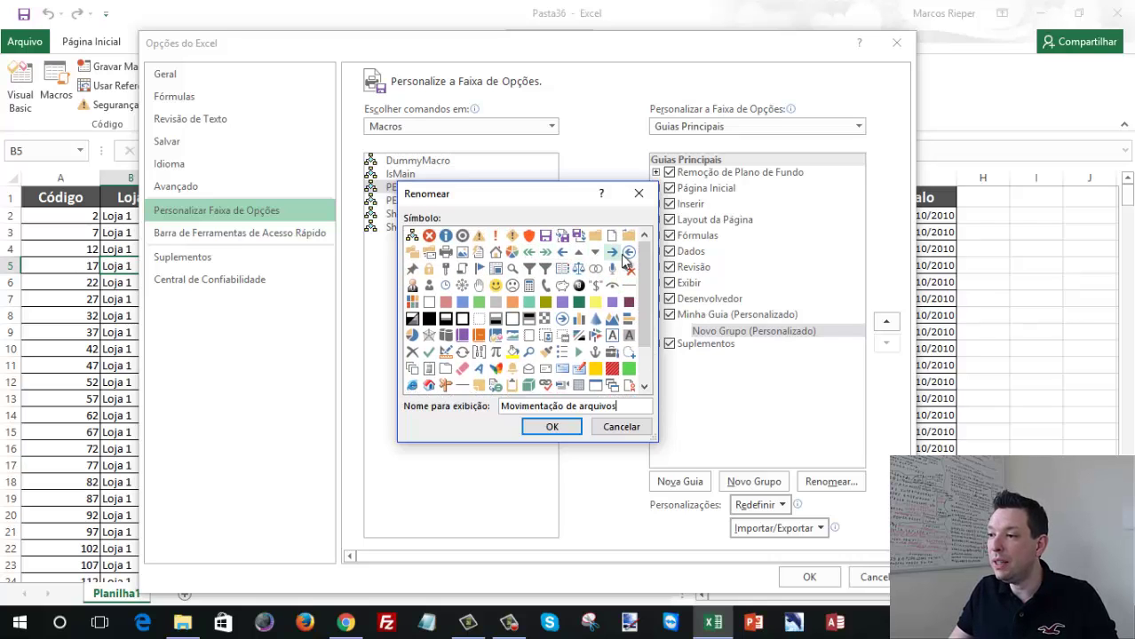
drag(643, 268, 642, 303)
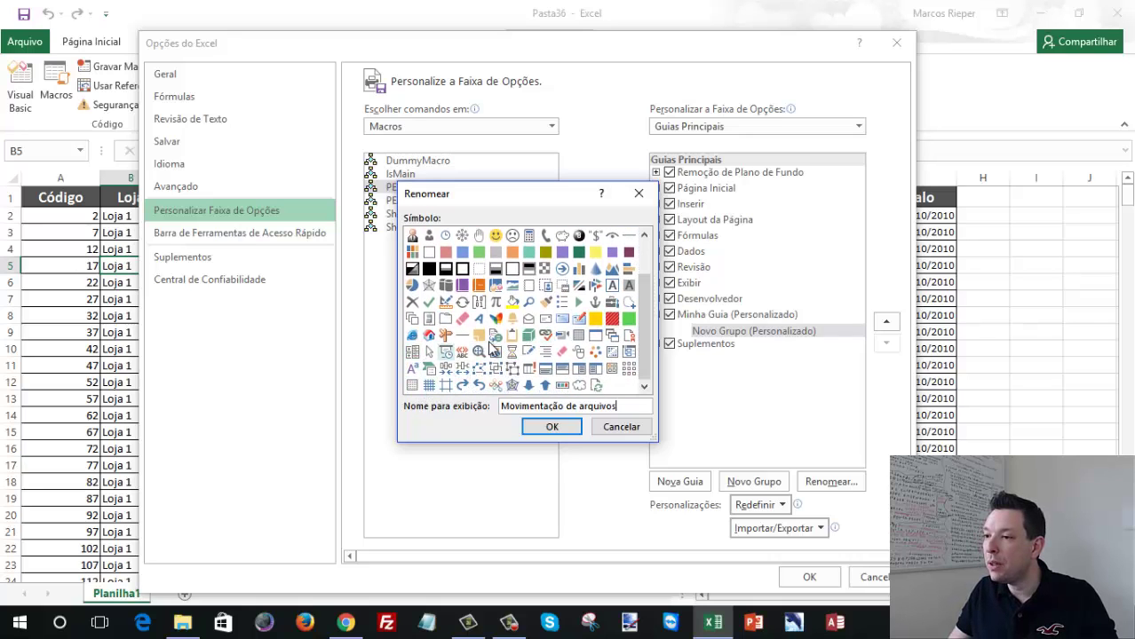
drag(647, 330, 646, 283)
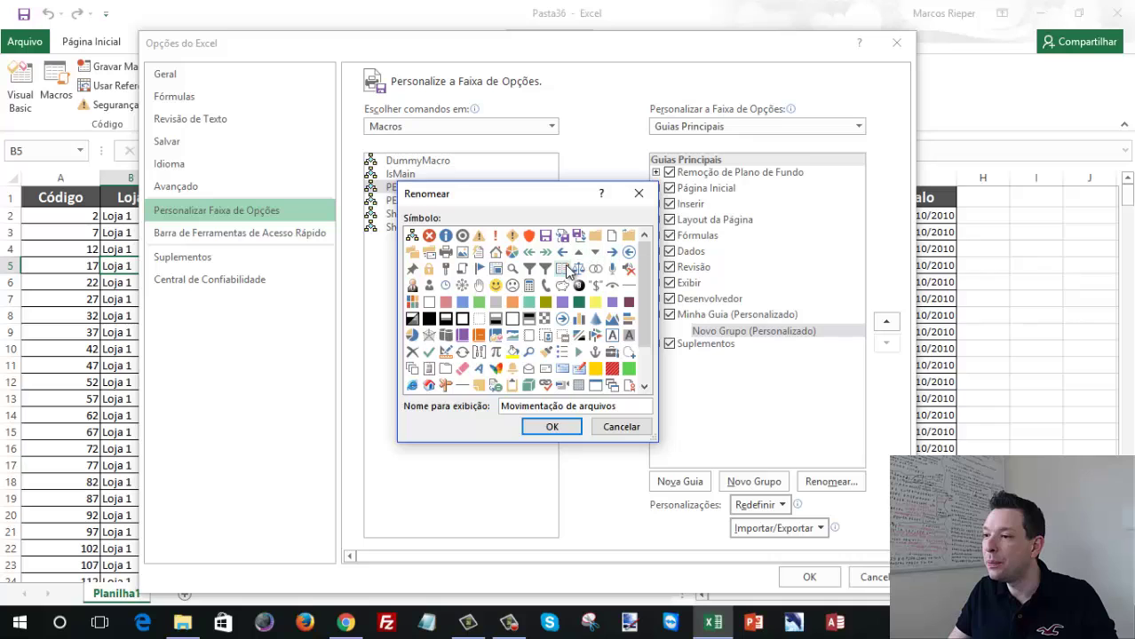
drag(647, 284, 651, 327)
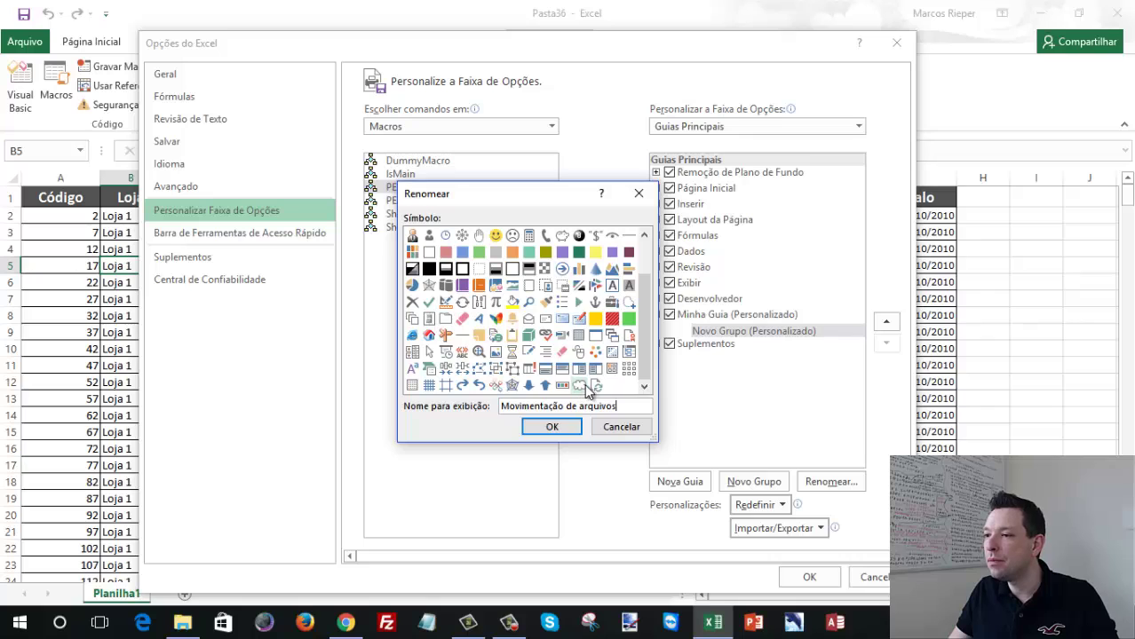
click(413, 251)
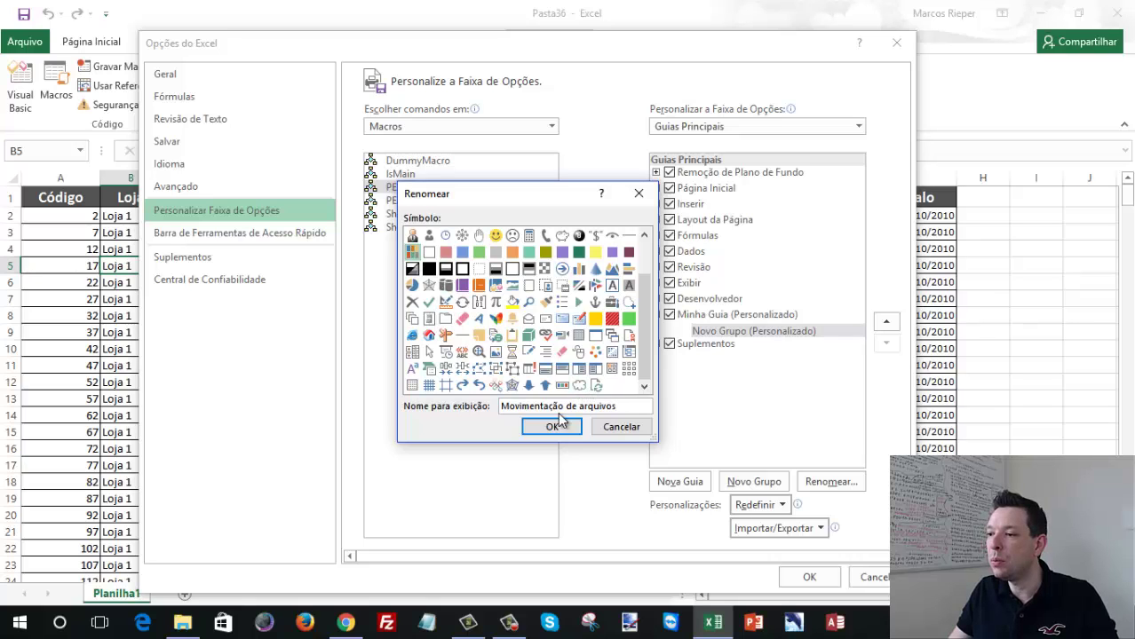
click(552, 426)
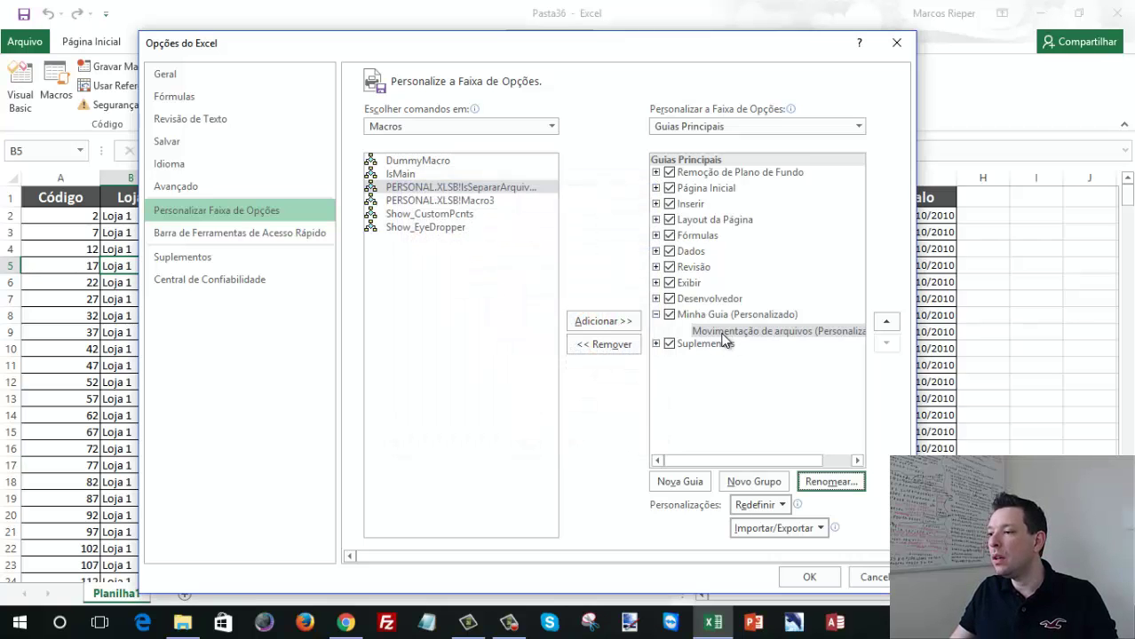
Apply the ribbon customization and close Excel Options.
click(419, 190)
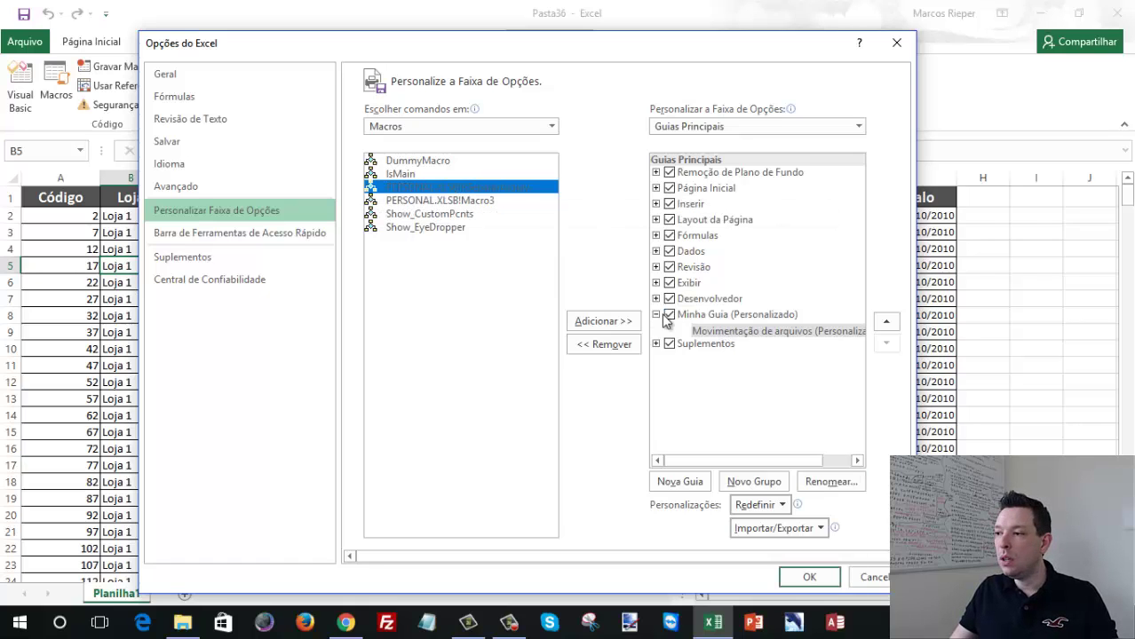
click(722, 331)
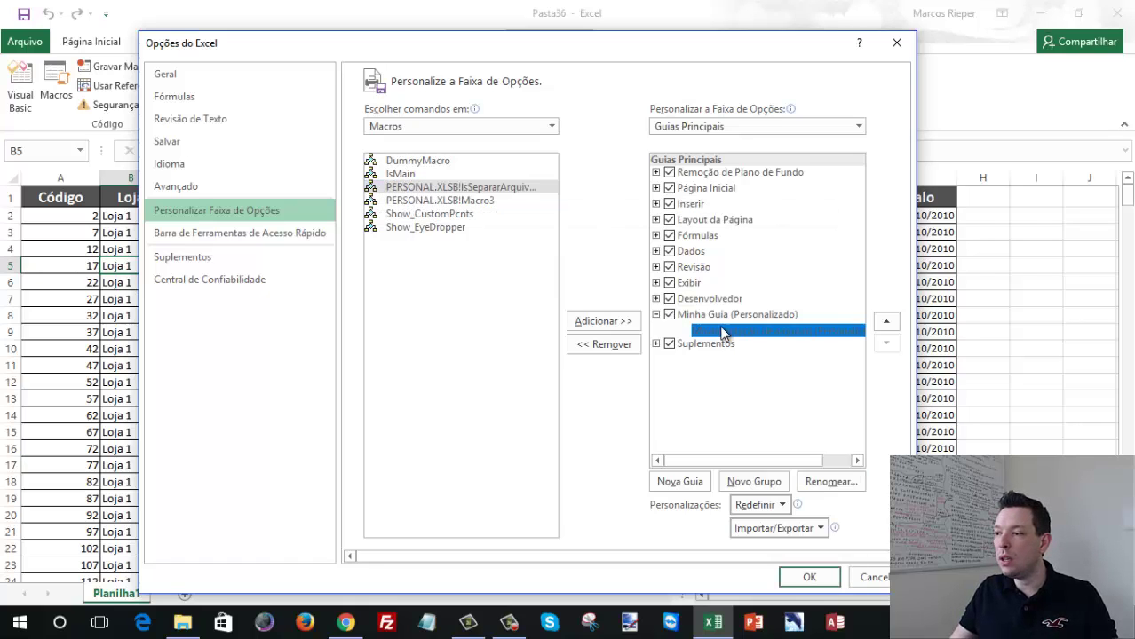
click(809, 577)
Check the new Minha Guia tab, then return to Excel Options' ribbon customization.
click(713, 44)
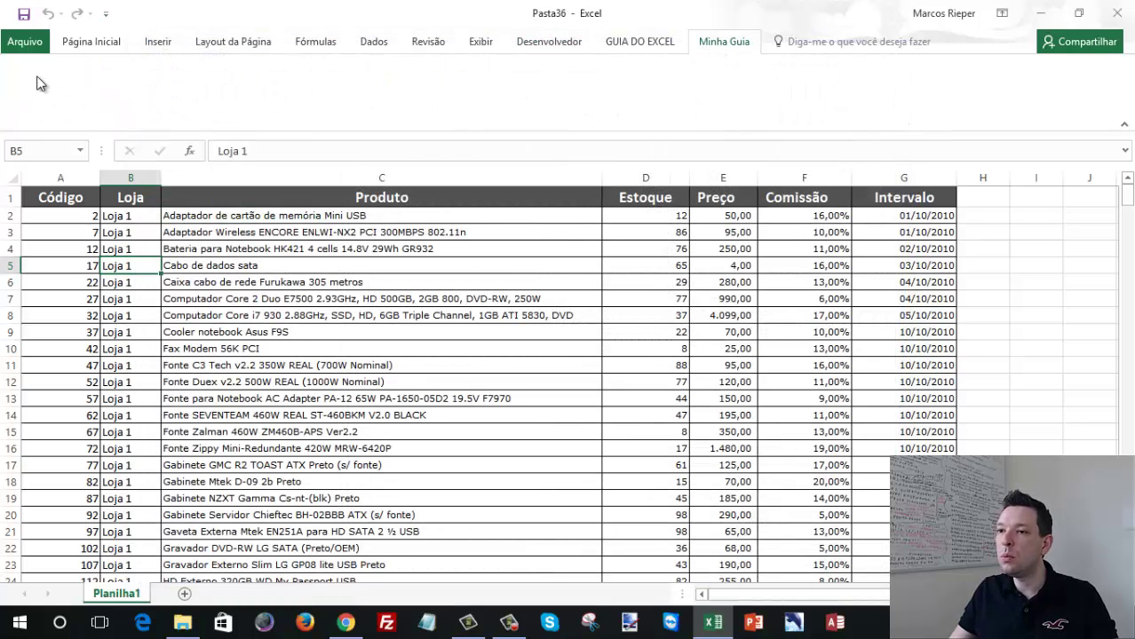
click(27, 44)
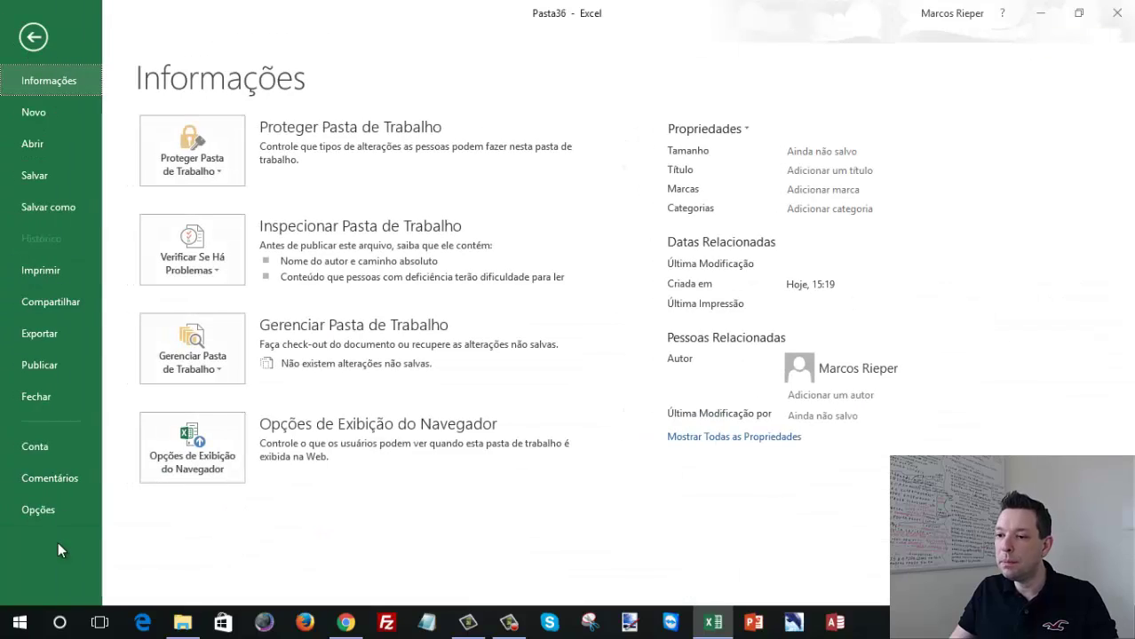
click(38, 509)
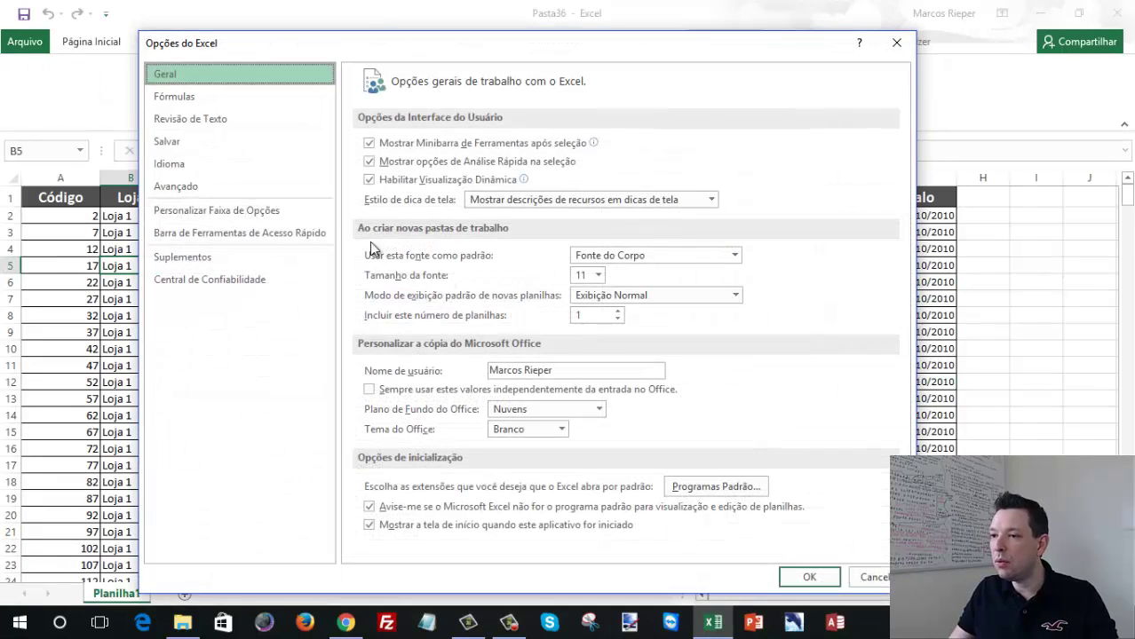
click(213, 210)
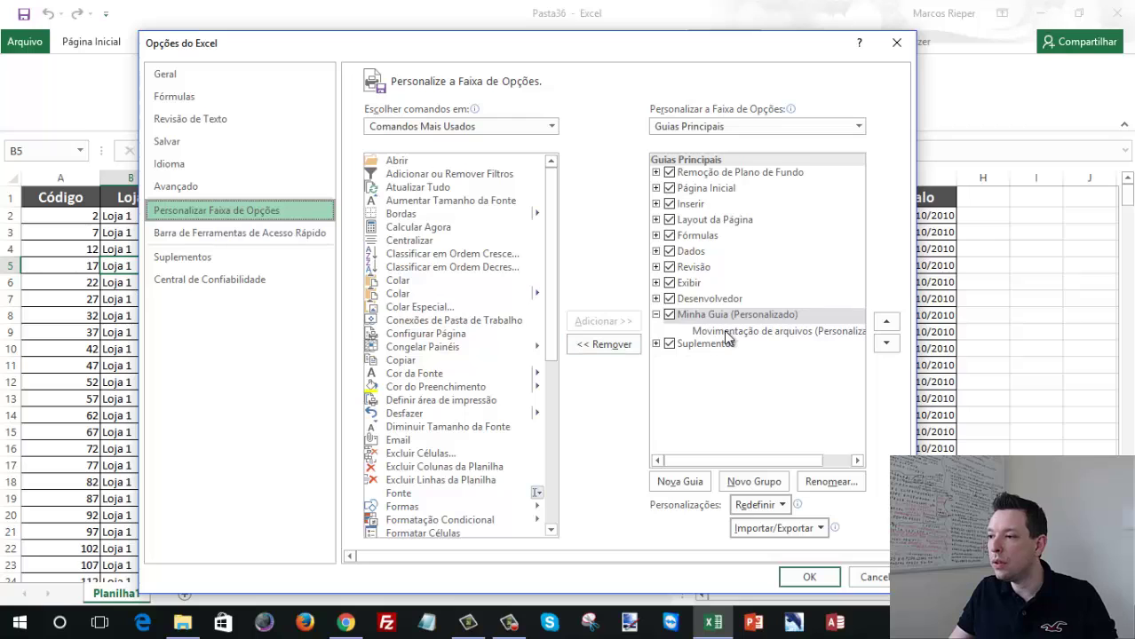
Select the Movimentação de arquivos group and list Macros as the available commands.
click(732, 331)
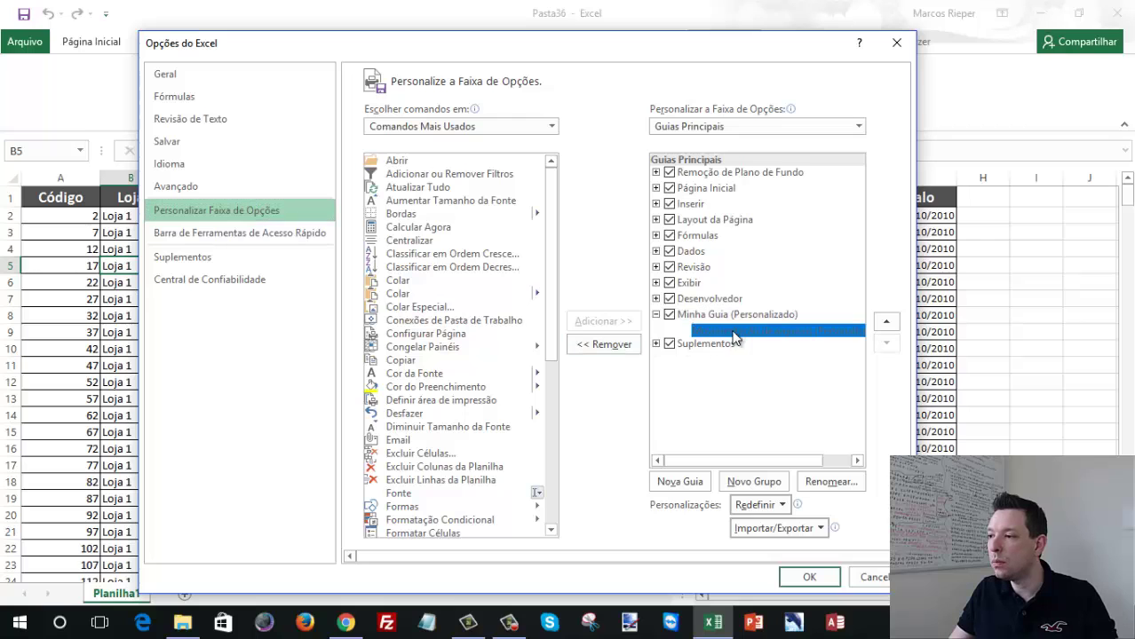
click(827, 486)
click(619, 426)
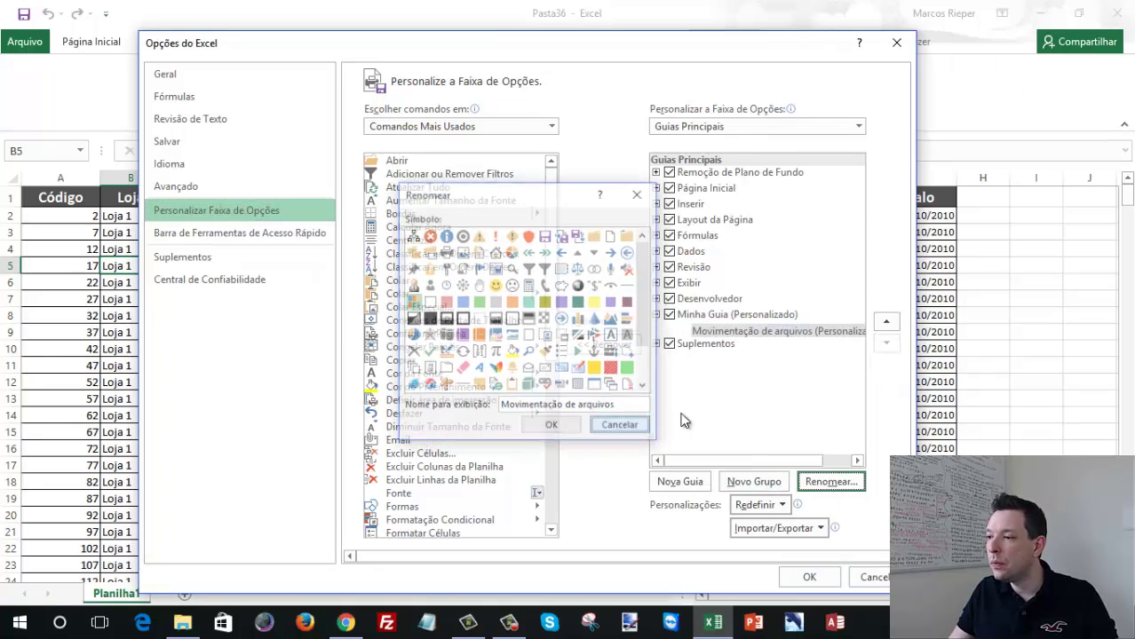
click(722, 332)
click(425, 130)
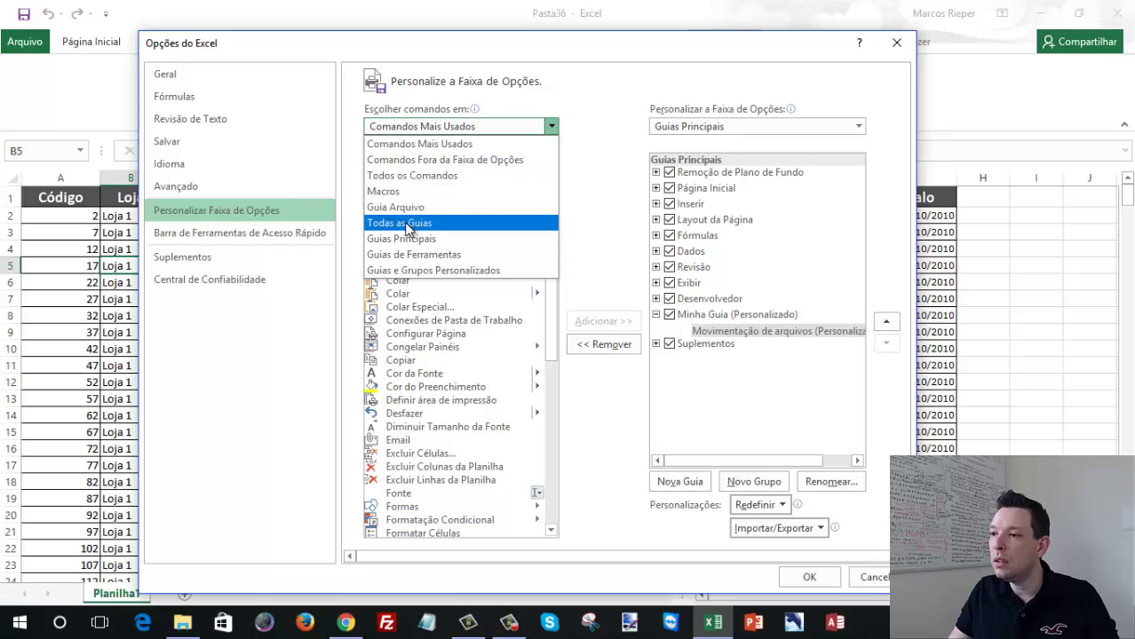
click(405, 193)
Add the IsSepararArquivos macro to the group as 'Separar arquivos' with an icon, and apply.
click(419, 188)
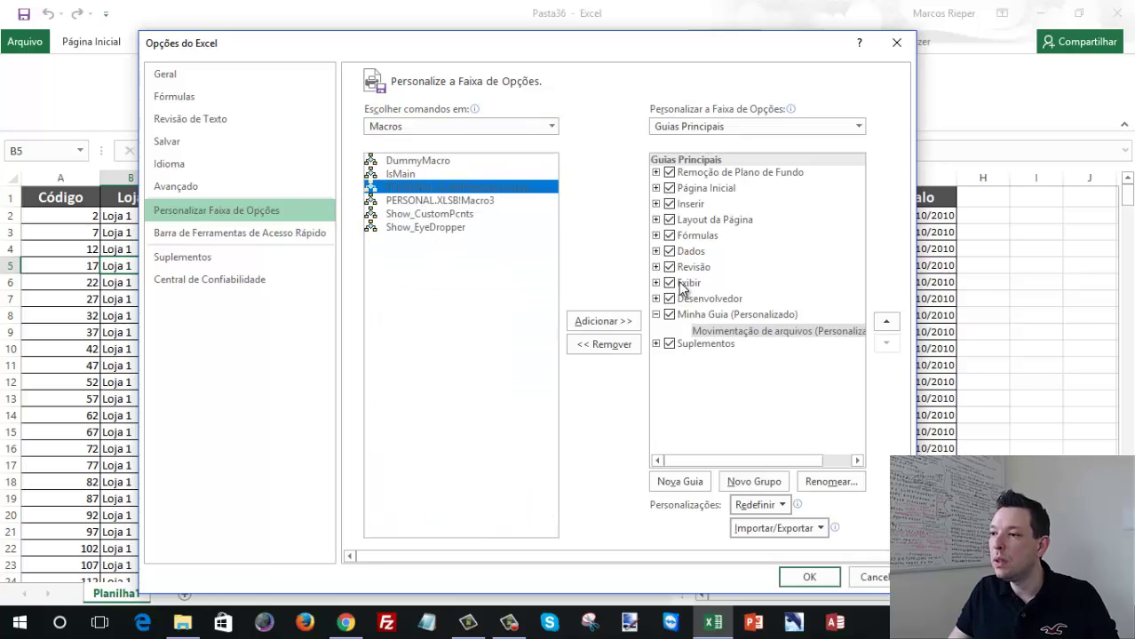
click(722, 330)
click(448, 187)
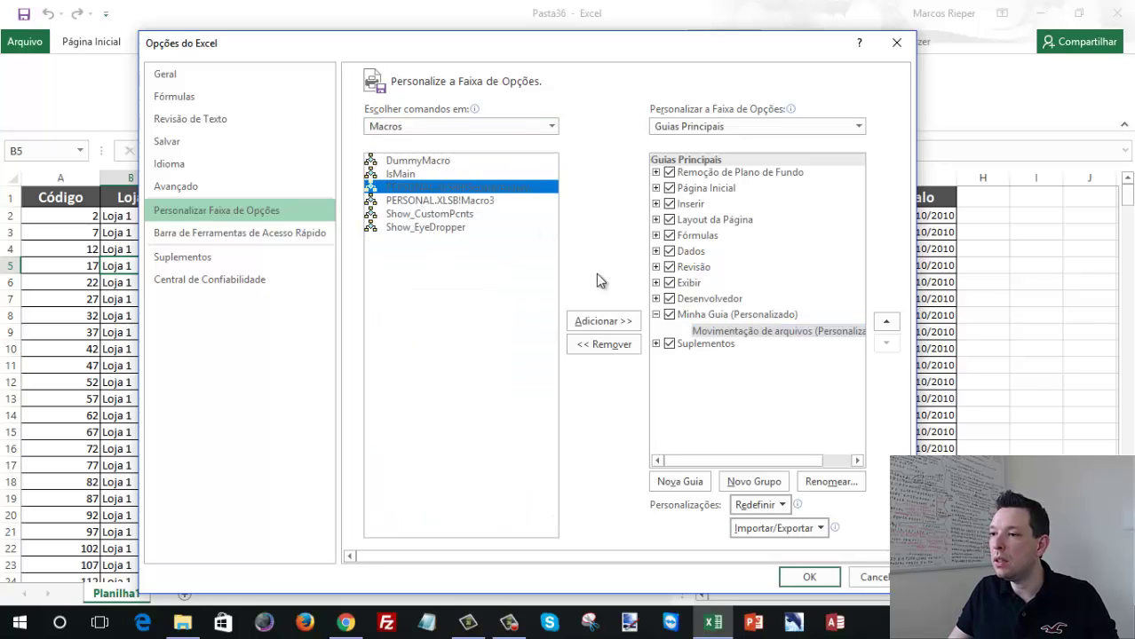
click(605, 322)
click(750, 342)
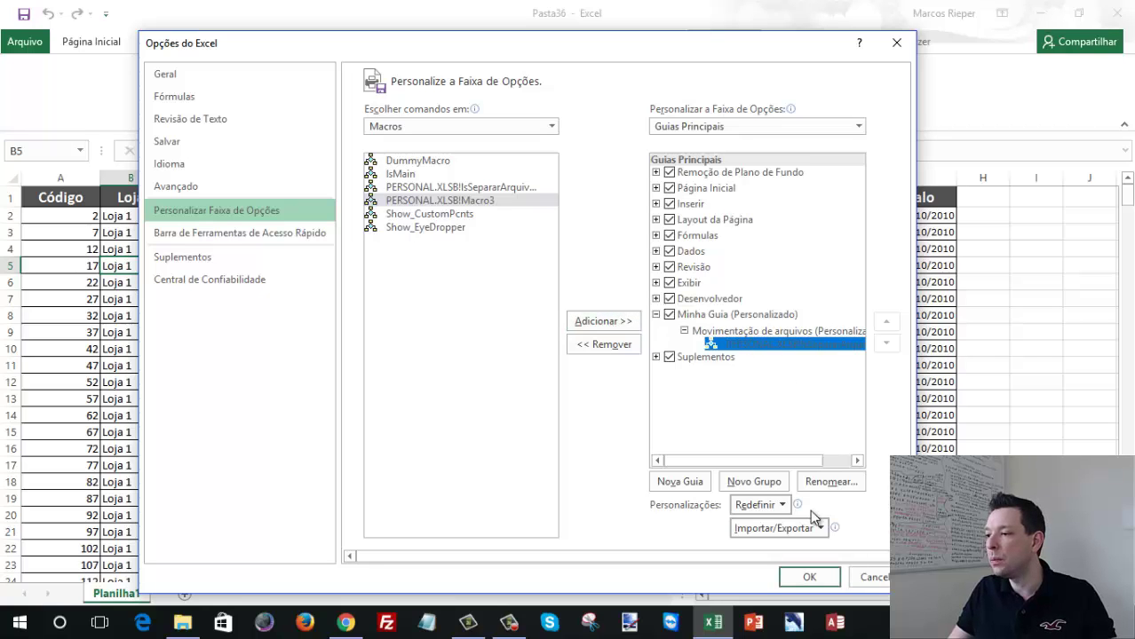
click(833, 482)
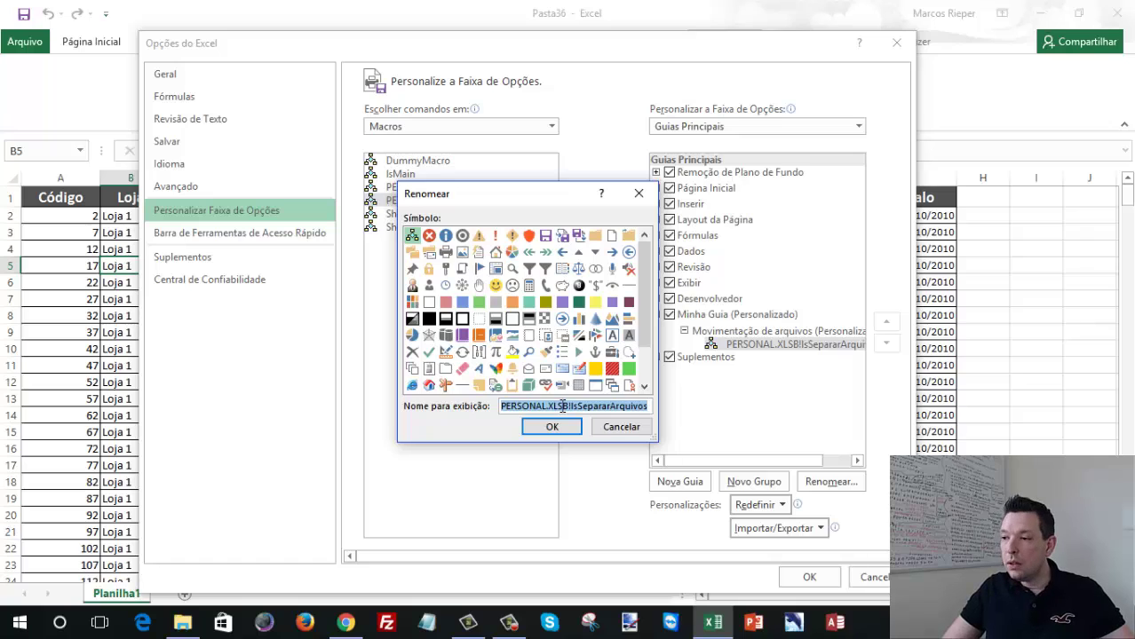
text(Separar arquivos)
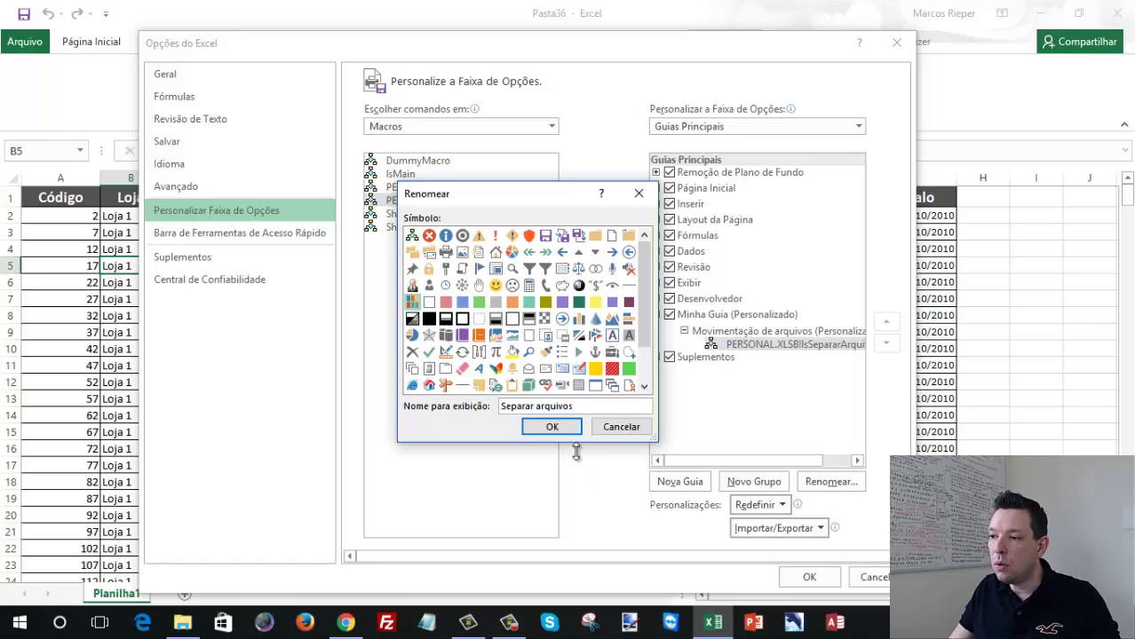
click(551, 427)
click(809, 577)
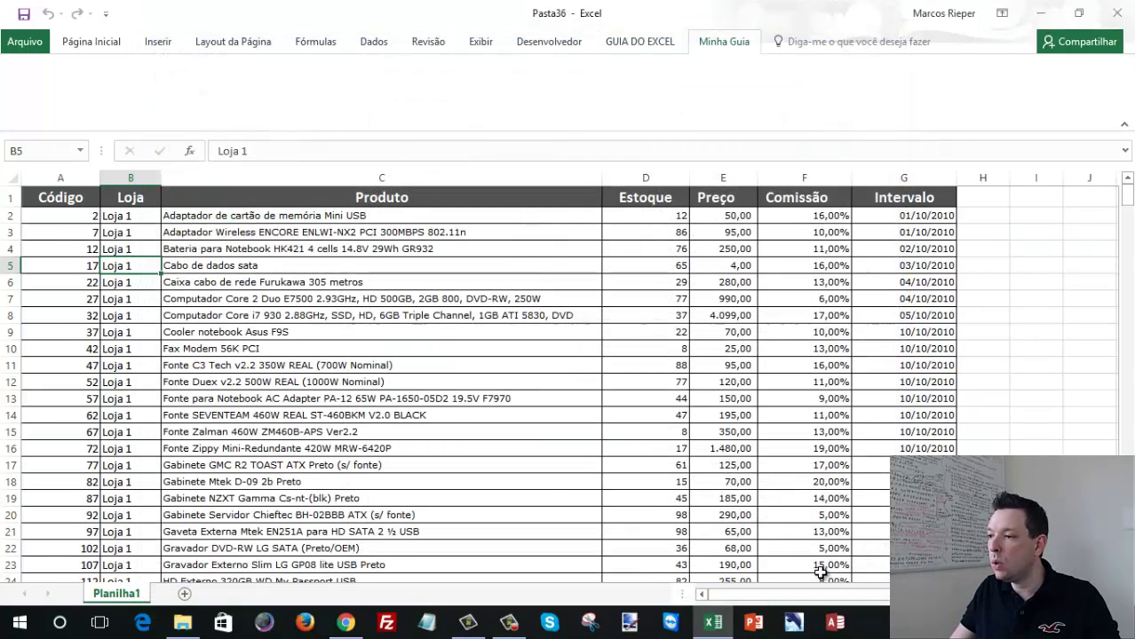
Show the Minha Guia tab on the ribbon, briefly opening and leaving the Save As screen.
click(320, 333)
click(98, 42)
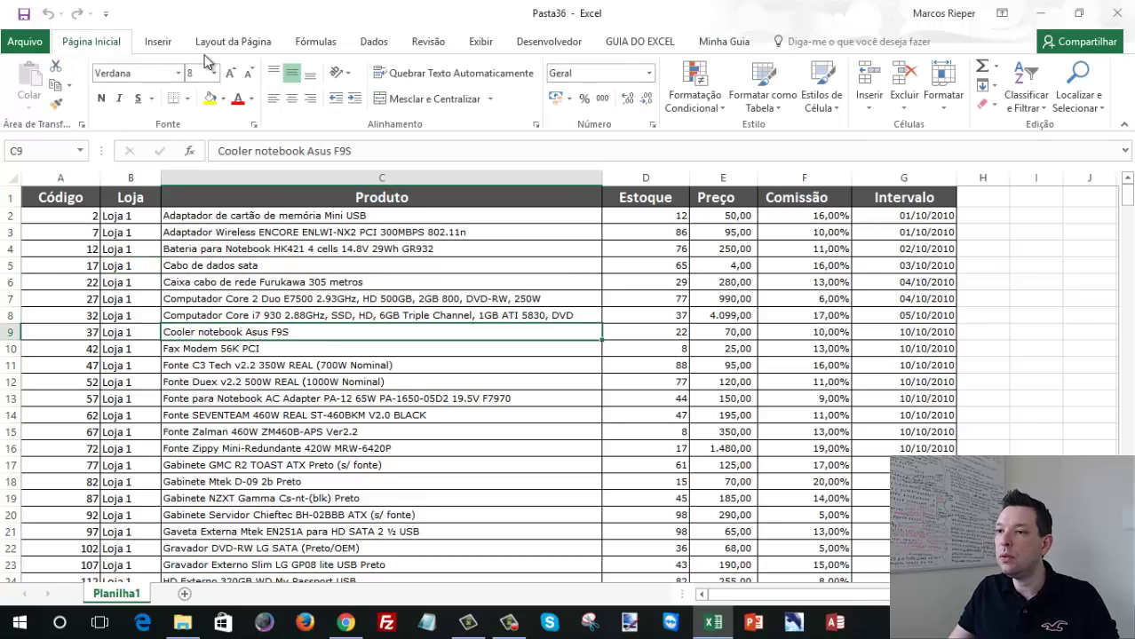
click(726, 48)
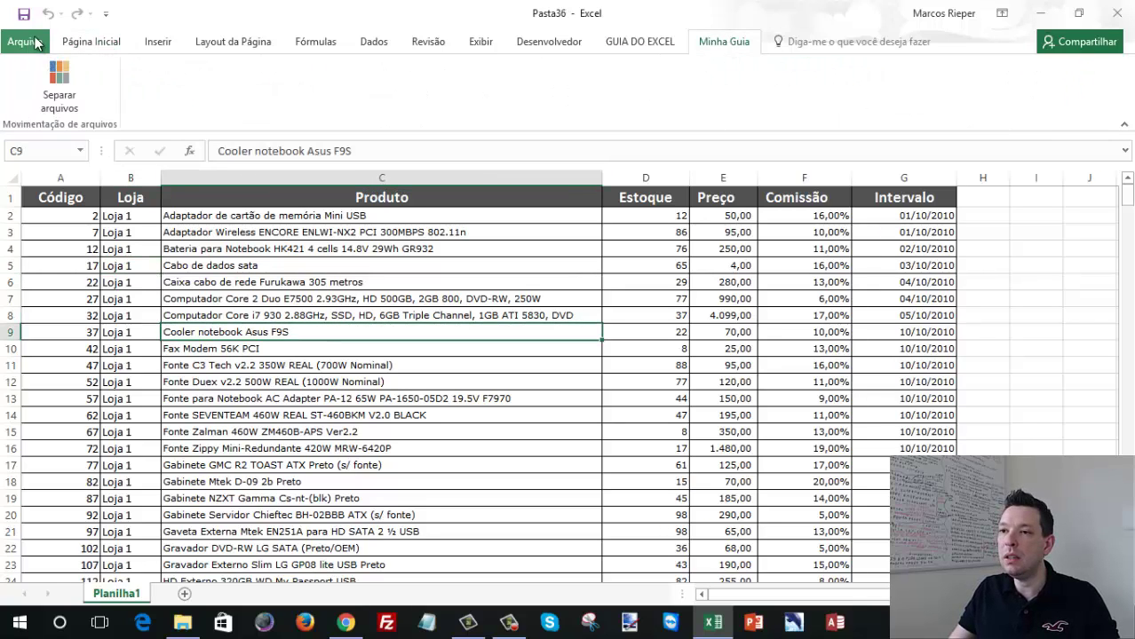
click(69, 87)
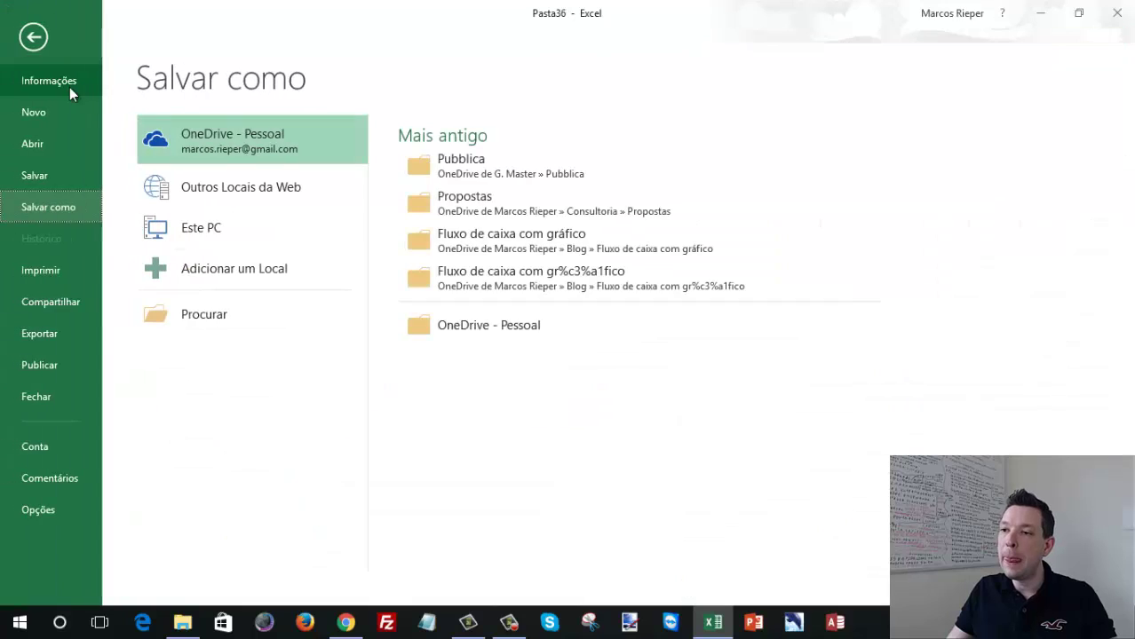
key(Escape)
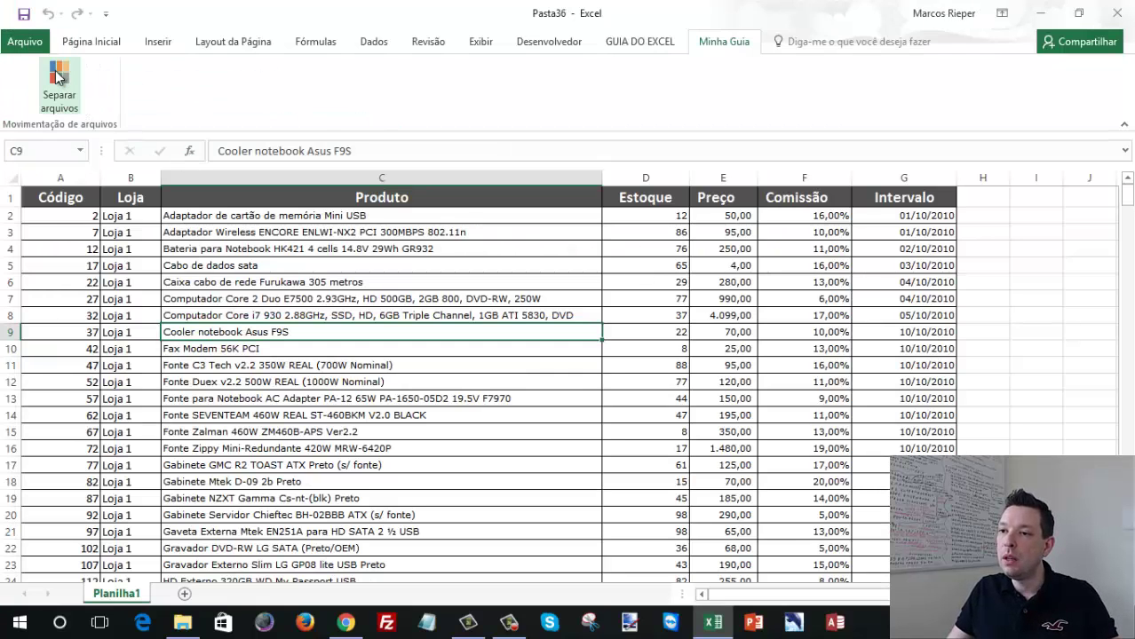
Run Separar arquivos with range Planilha1!$A:$G and base column Planilha1!$B:$B.
click(59, 77)
mouse_move(203, 252)
mouse_down()
mouse_move(602, 268)
mouse_move(564, 289)
mouse_up()
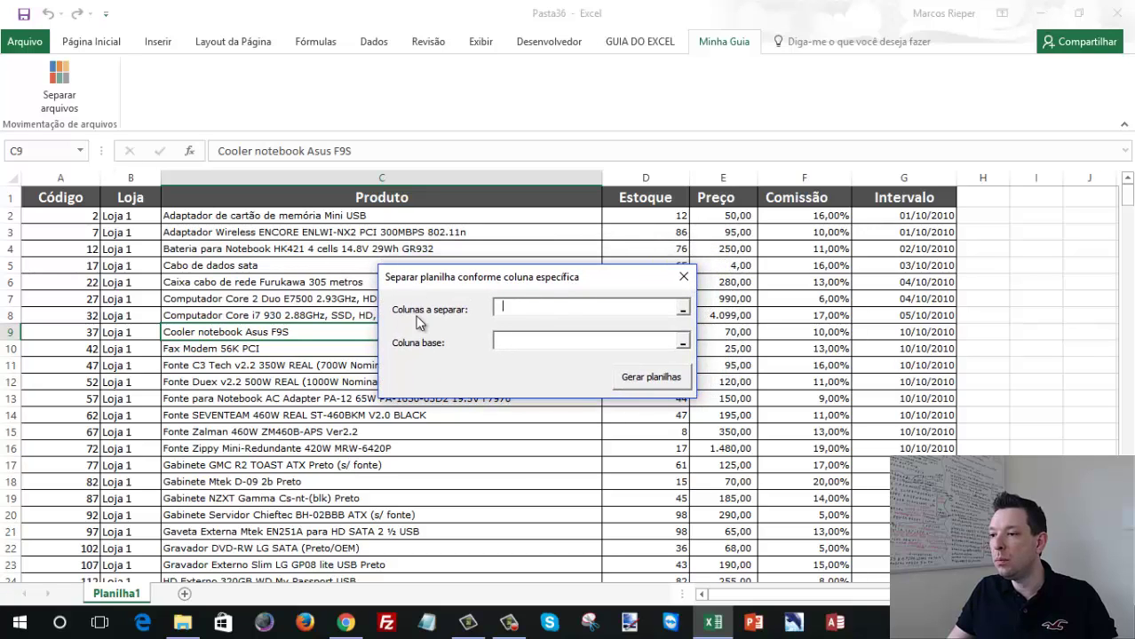
drag(905, 177, 71, 178)
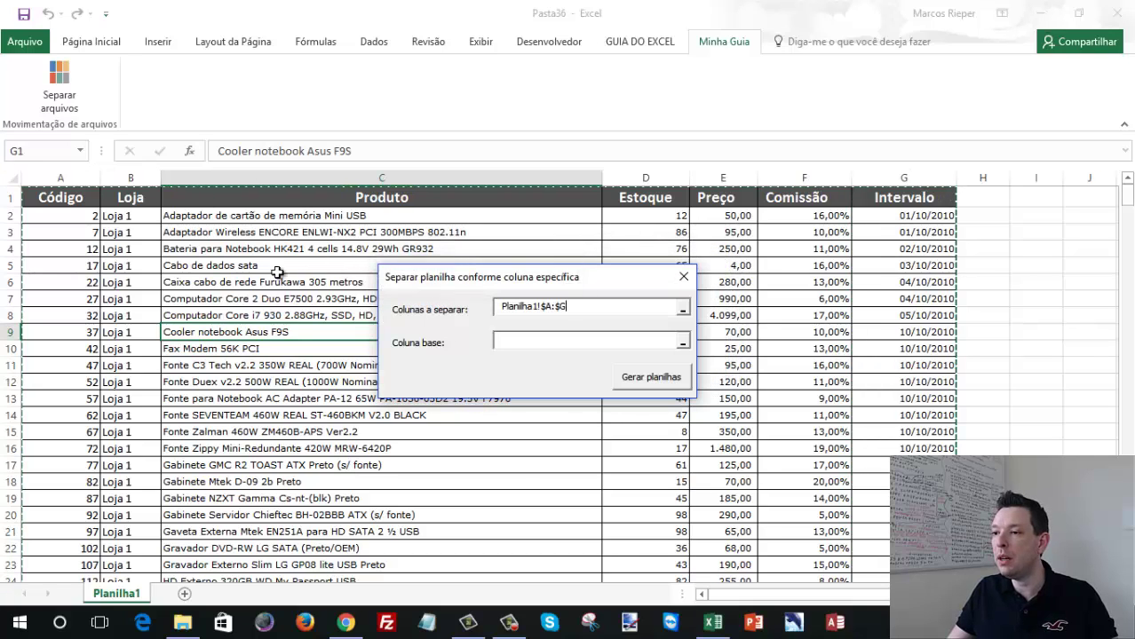
click(131, 178)
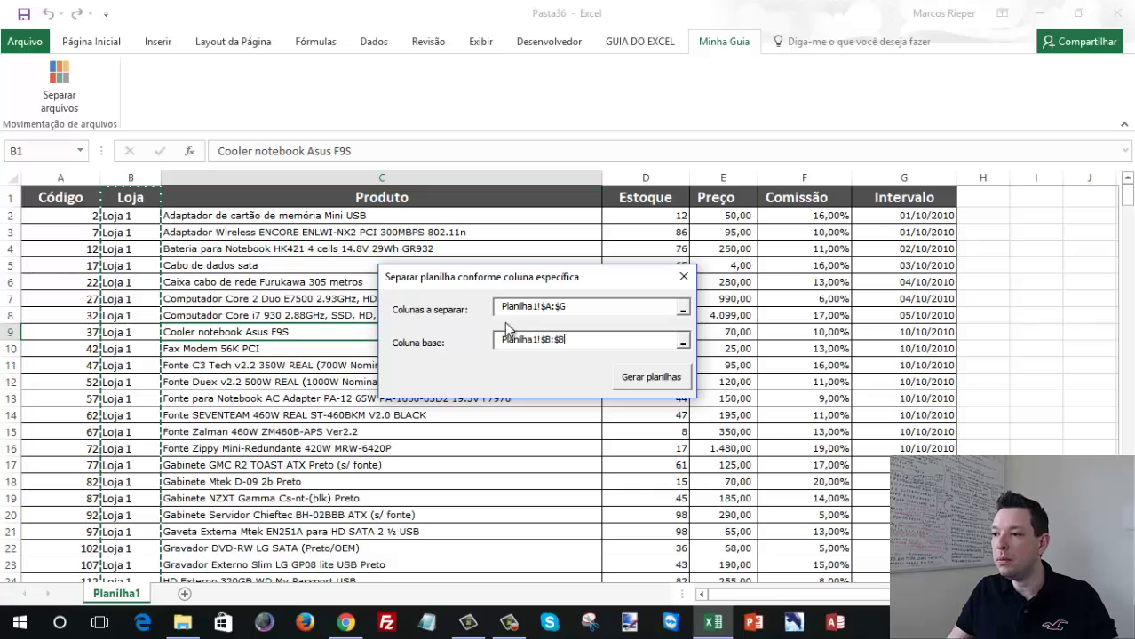
click(633, 380)
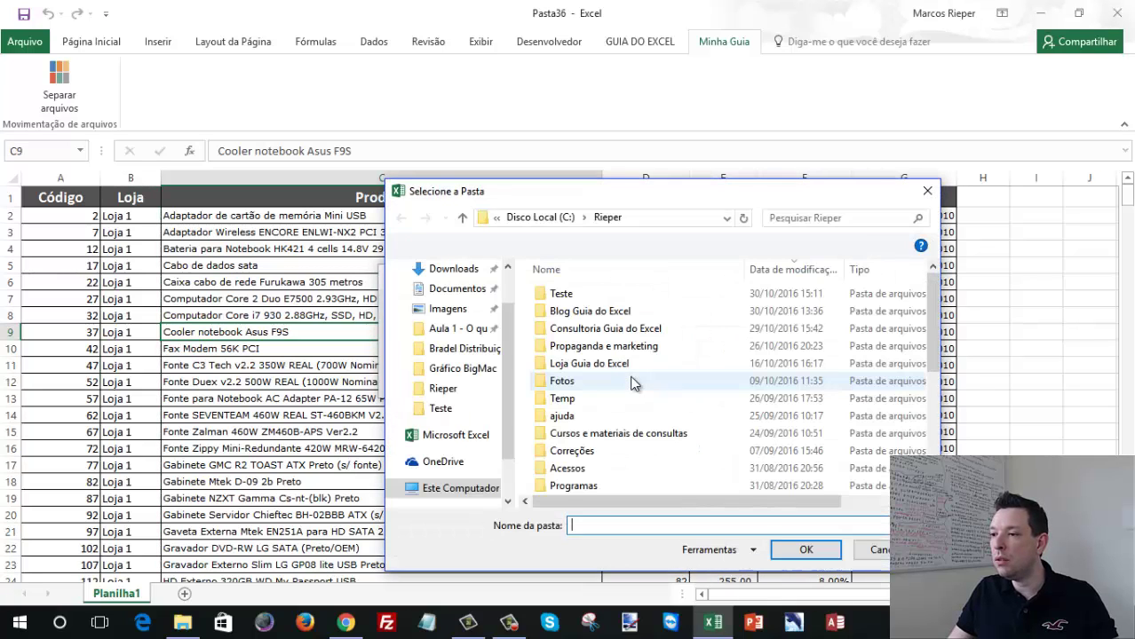
Delete the old Loja workbooks, output to C:\Rieper\Teste, and dismiss the success message.
click(566, 301)
click(805, 549)
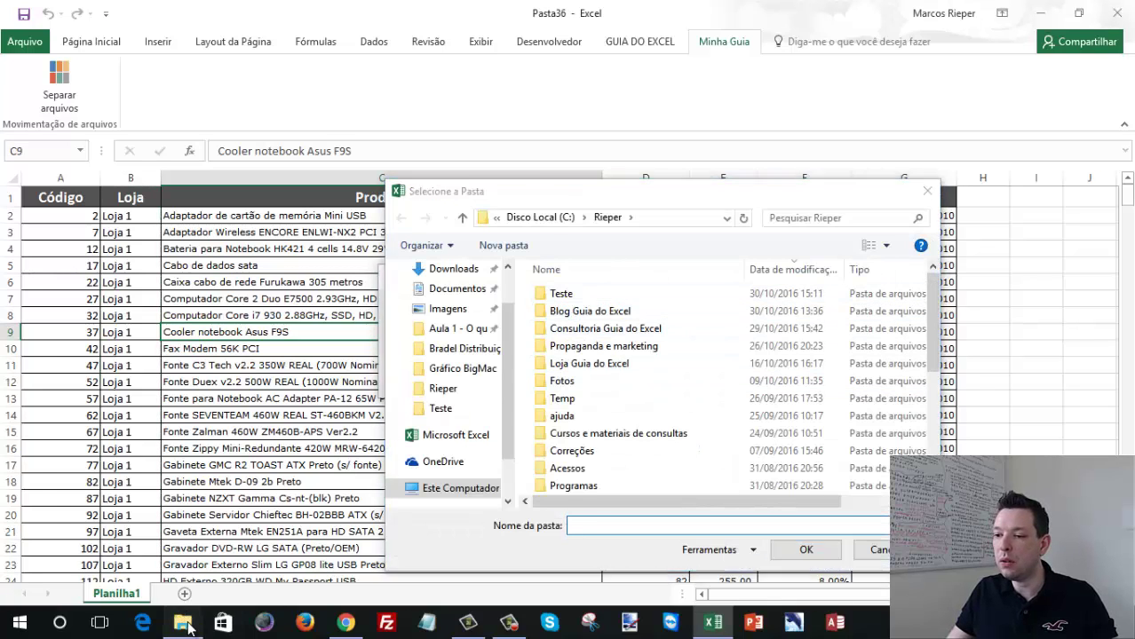
drag(426, 425, 219, 157)
key(Delete)
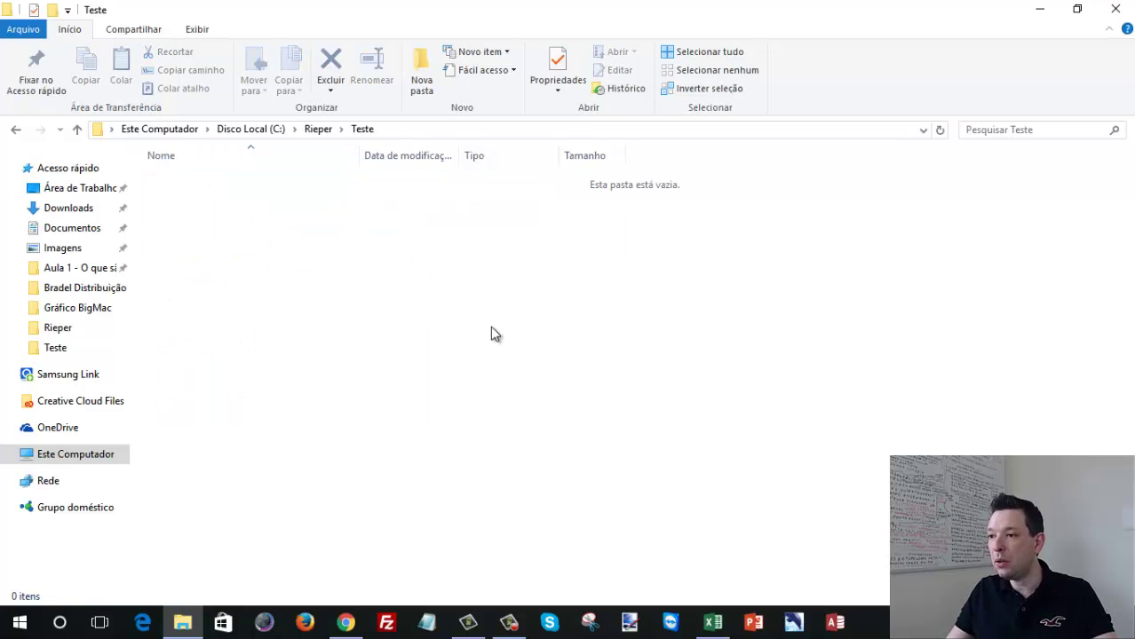
click(1037, 11)
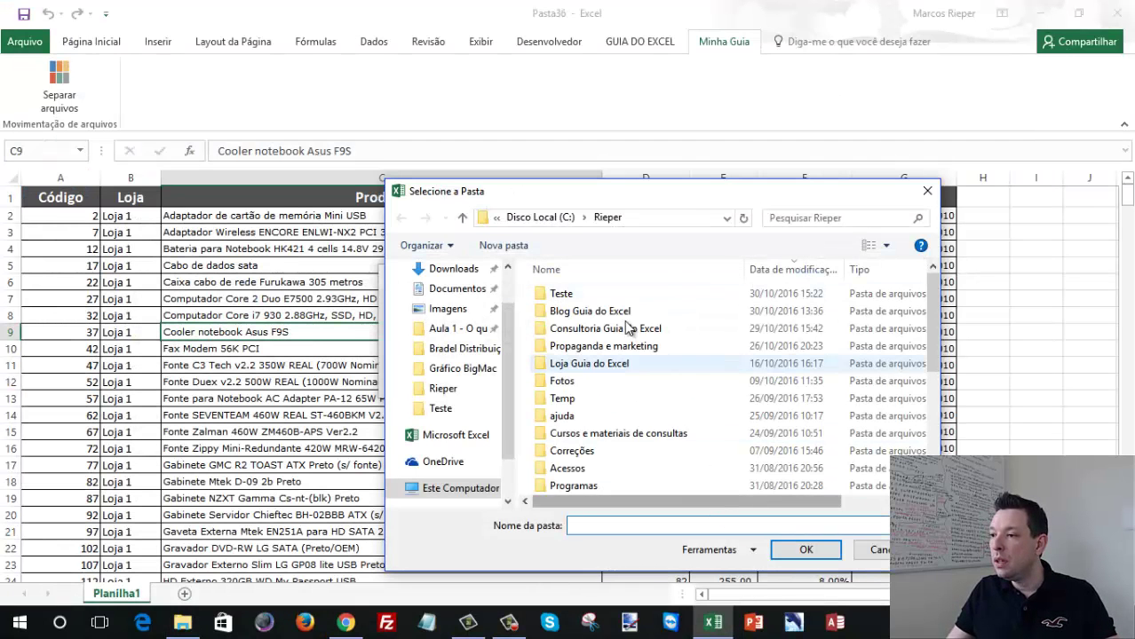
double_click(579, 293)
click(799, 548)
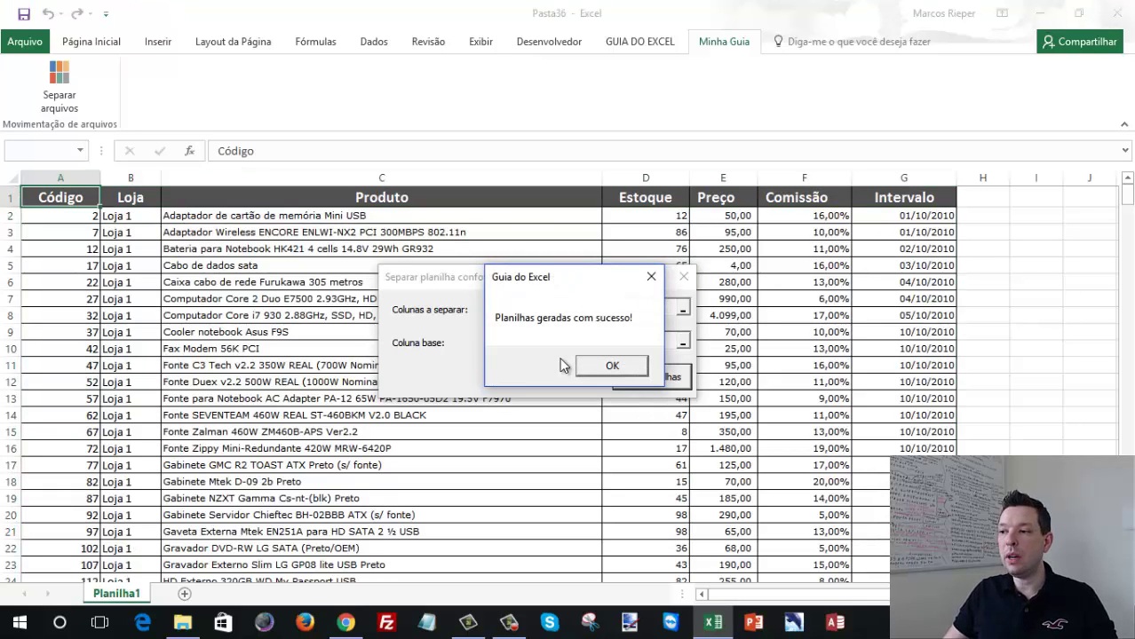
click(612, 365)
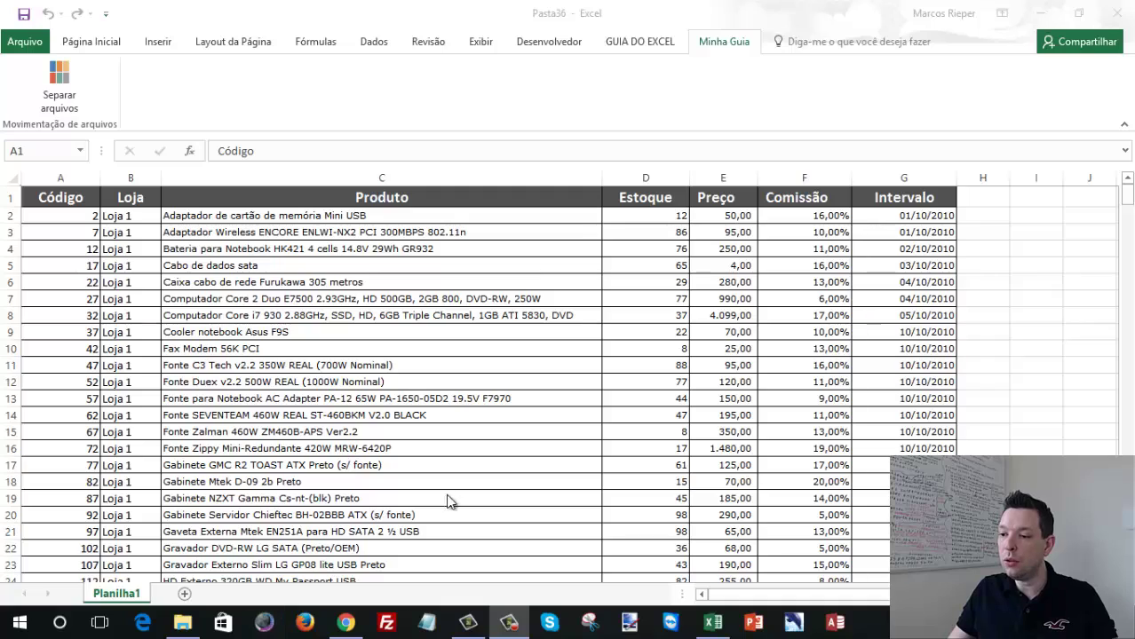
click(184, 623)
double_click(177, 232)
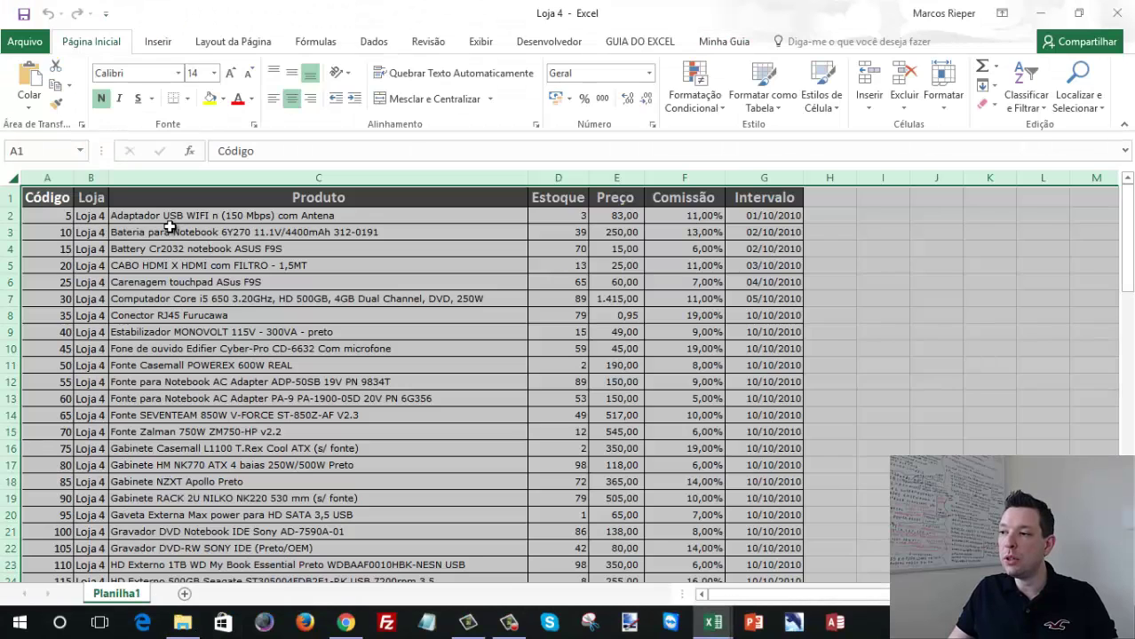
click(169, 228)
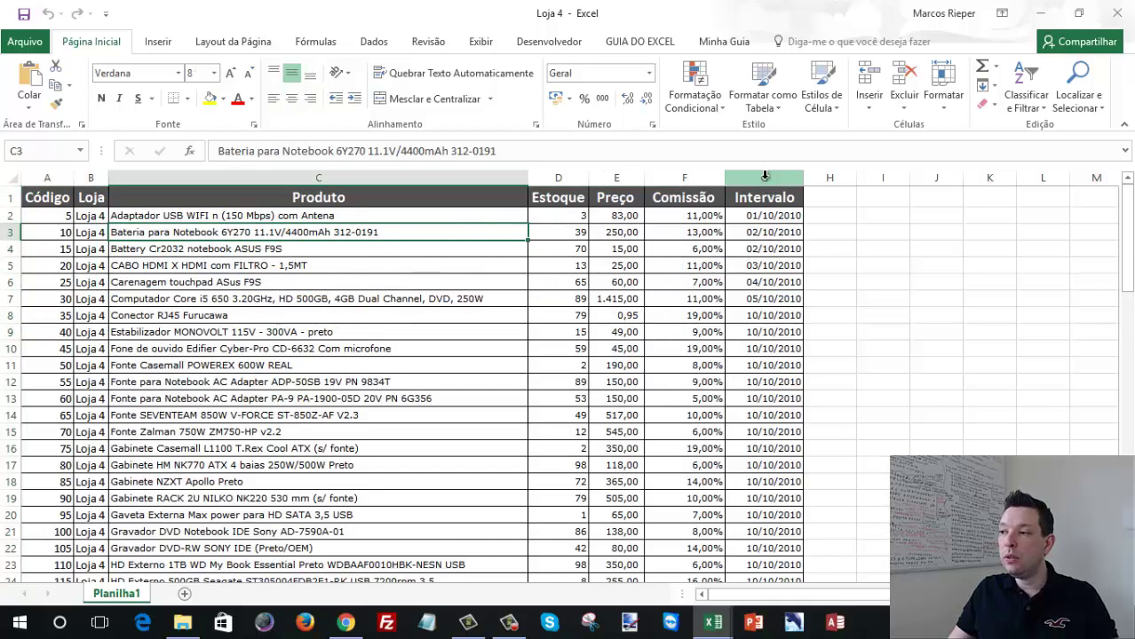
drag(764, 177, 9, 184)
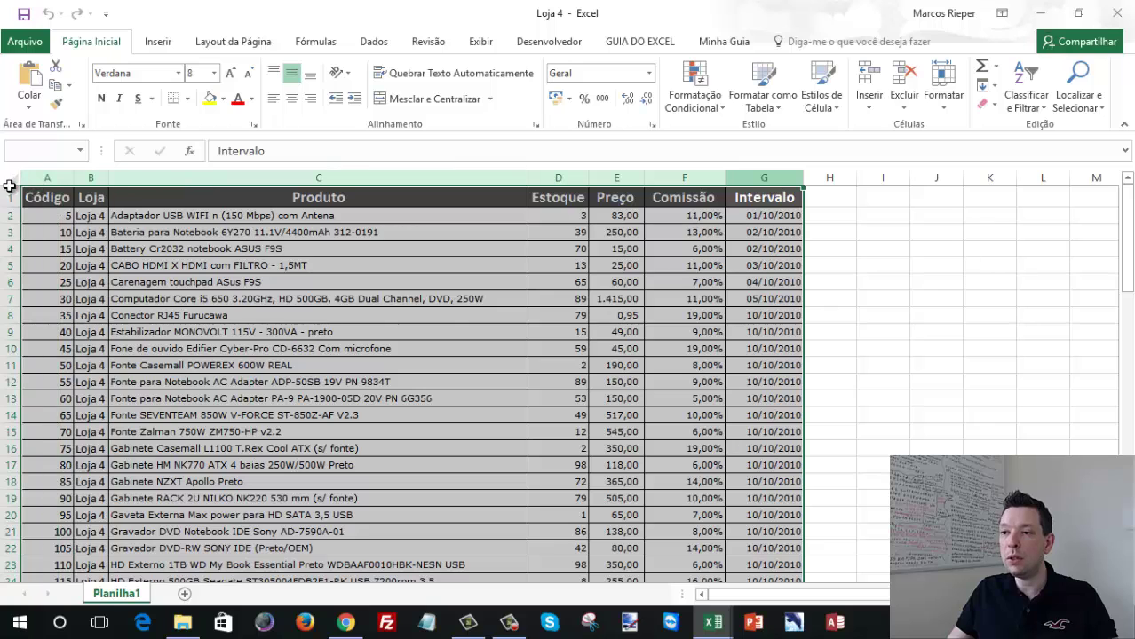
click(342, 265)
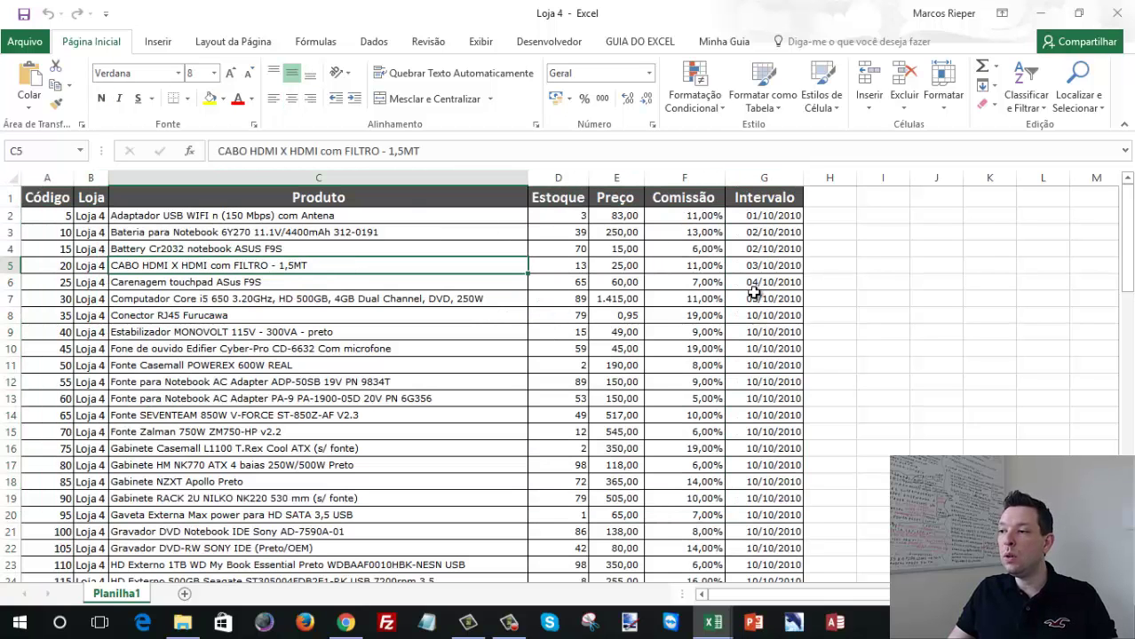
drag(35, 195, 720, 450)
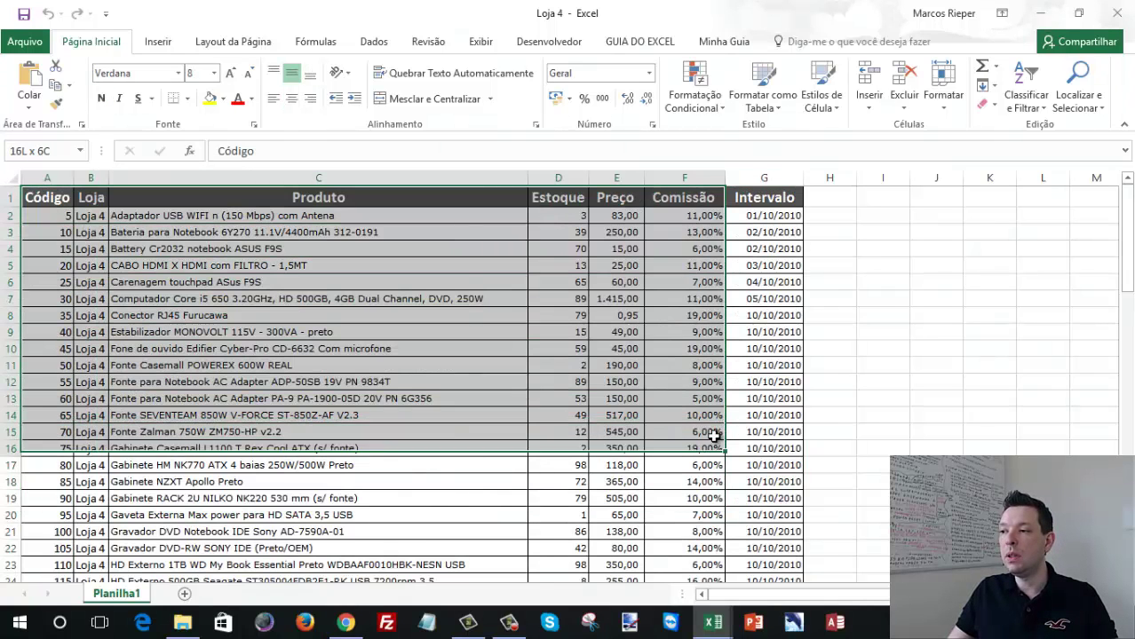
drag(763, 177, 39, 179)
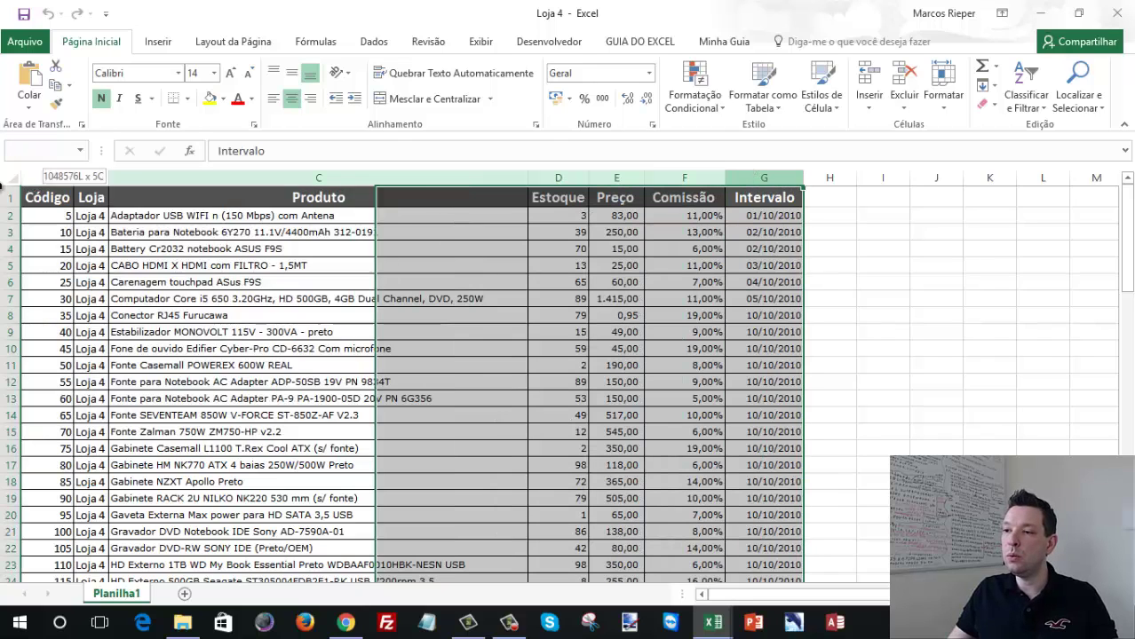
click(417, 348)
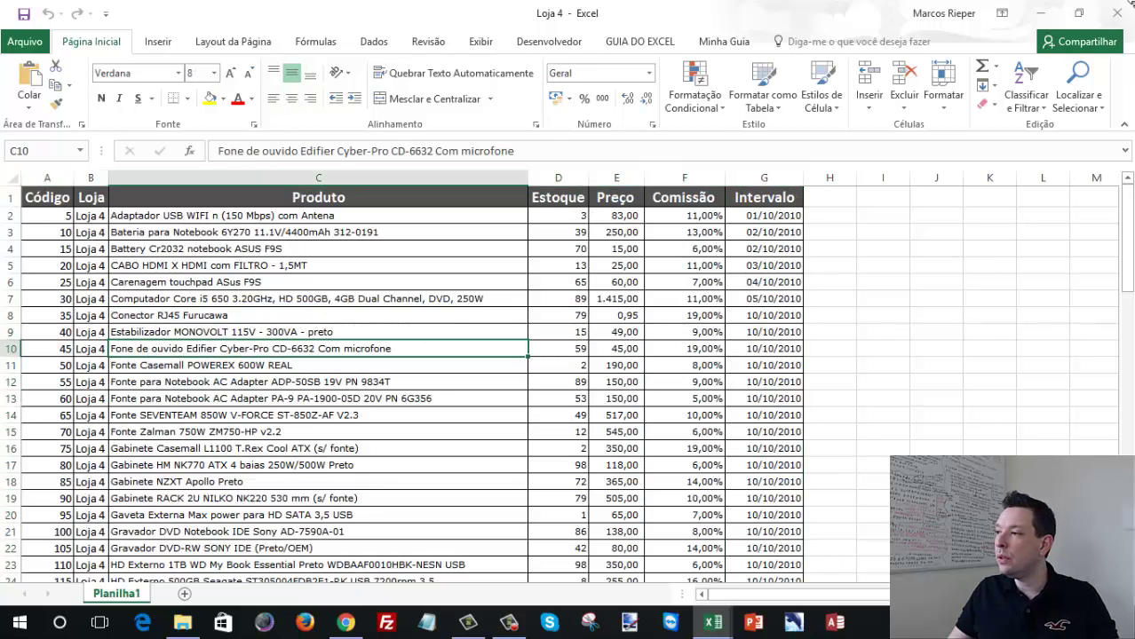
click(1116, 12)
click(429, 246)
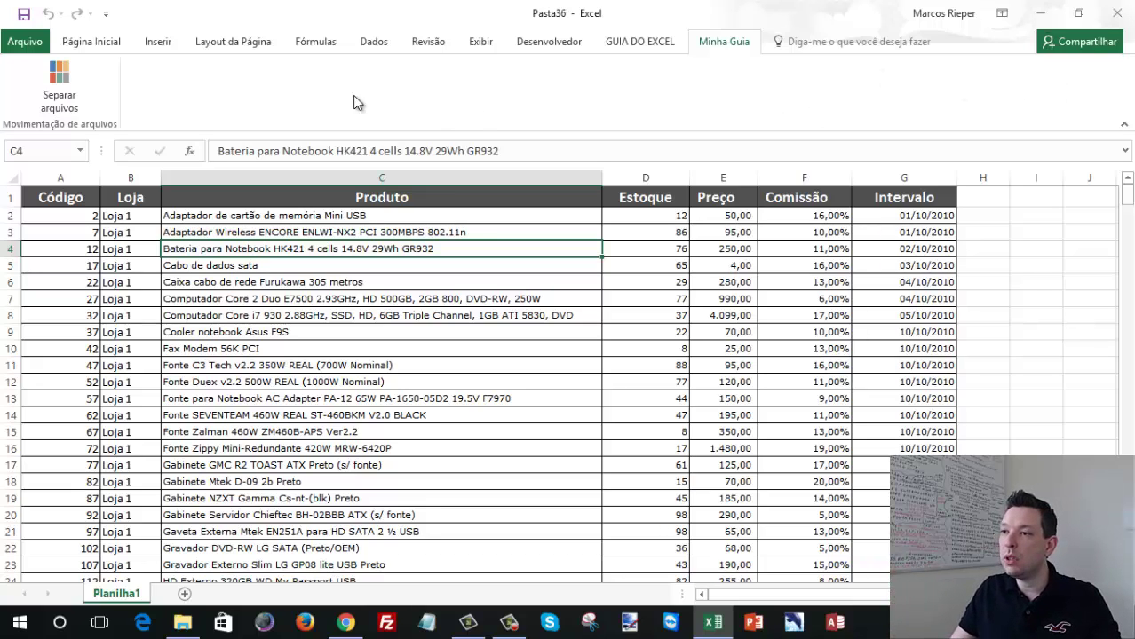
Browse the Fórmulas, Revisão and Inserir tabs and open the Capture Color tool.
click(320, 42)
click(423, 43)
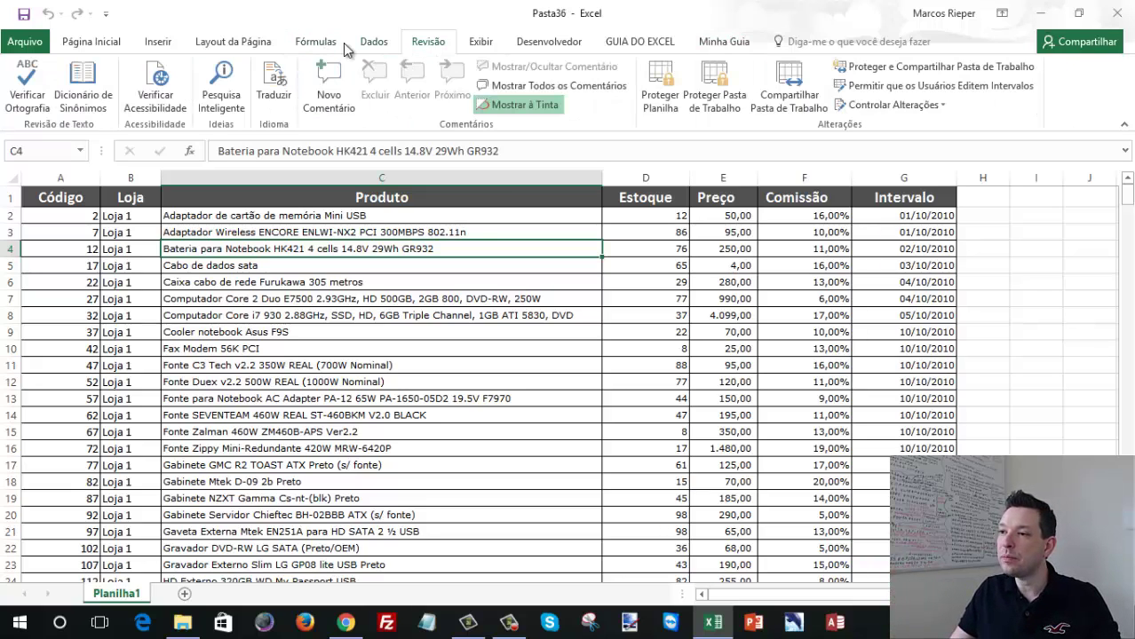
click(174, 44)
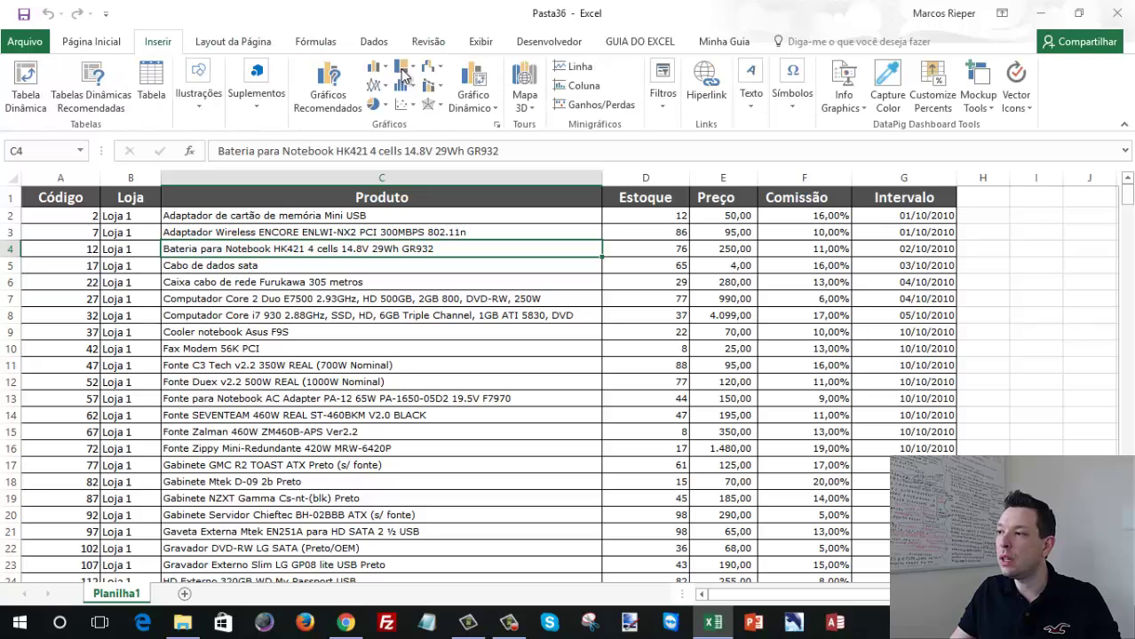
click(888, 84)
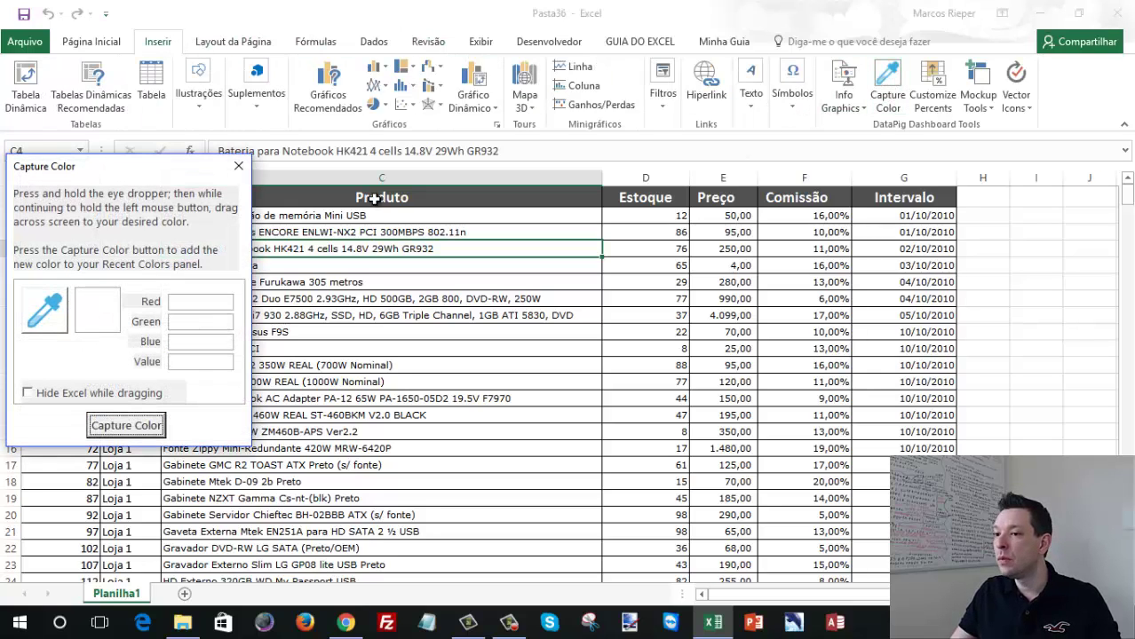
Sample blue and tan colours from ribbon icons with the eyedropper, then close the tool.
drag(115, 173, 664, 170)
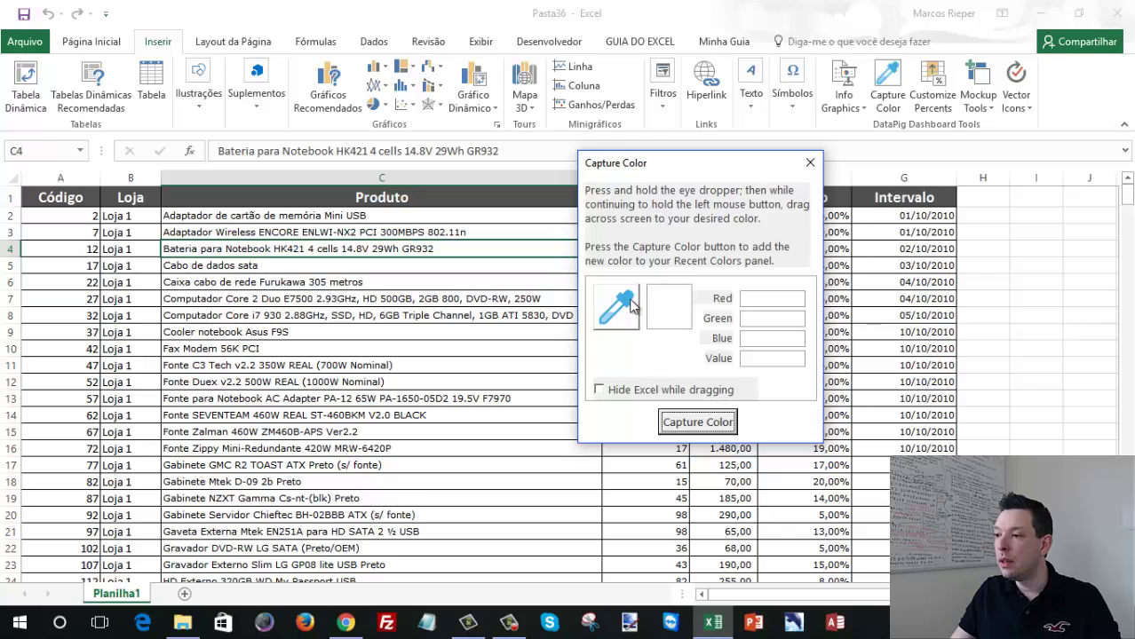
mouse_move(630, 304)
mouse_down()
mouse_move(489, 191)
mouse_move(460, 149)
mouse_up()
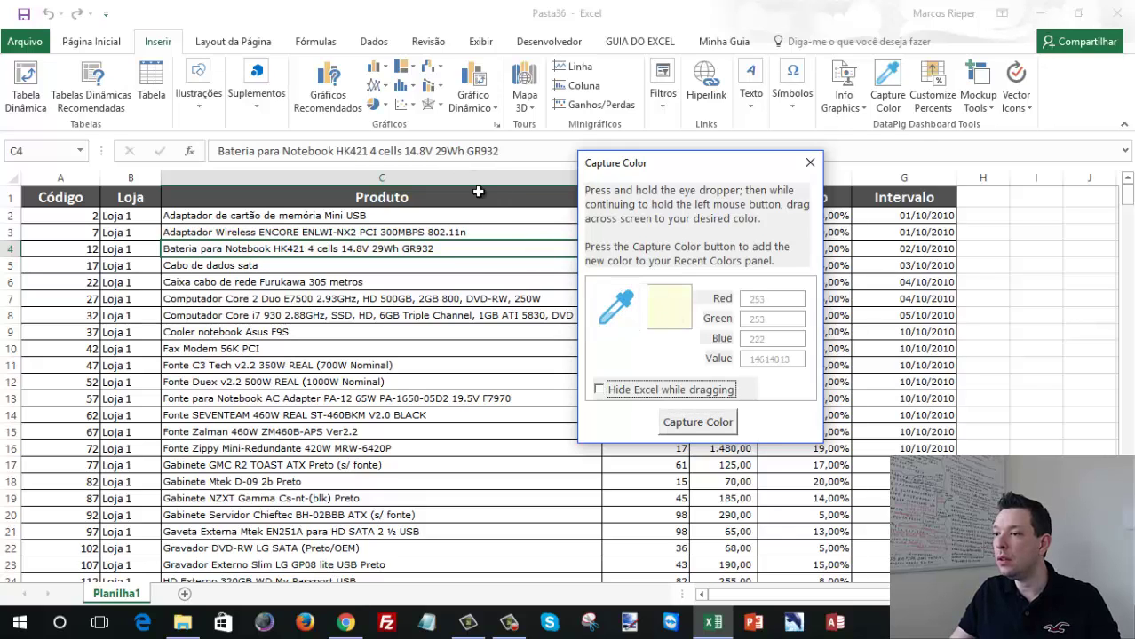
mouse_move(615, 306)
mouse_down()
mouse_move(476, 80)
mouse_move(397, 106)
mouse_up()
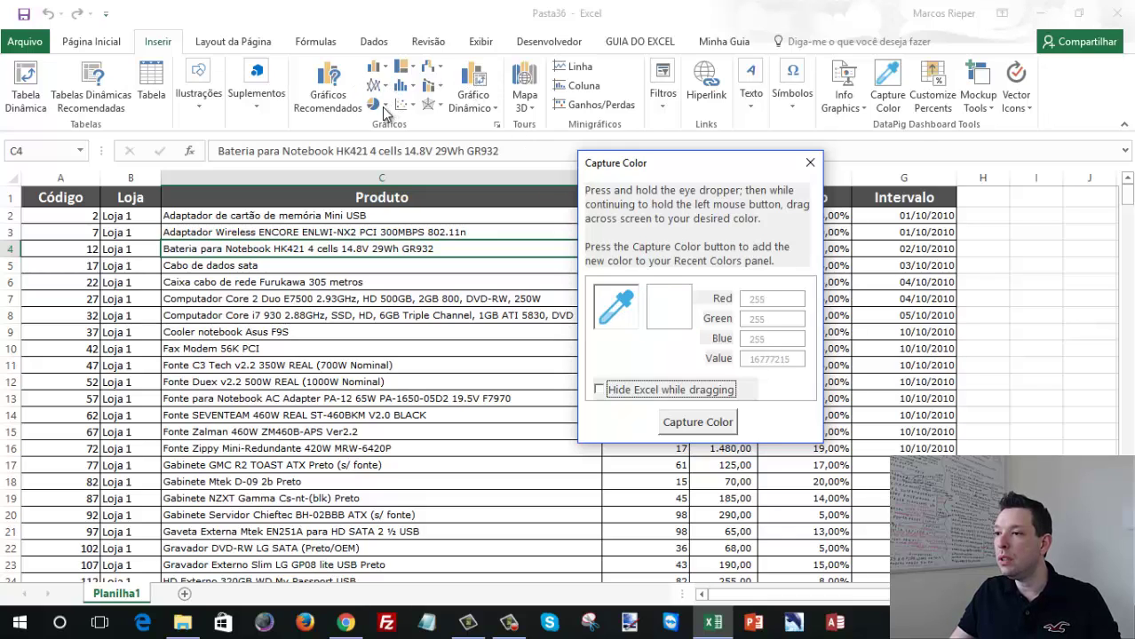
mouse_move(397, 106)
mouse_down()
mouse_move(372, 107)
mouse_move(381, 131)
mouse_move(259, 78)
mouse_move(102, 89)
mouse_up()
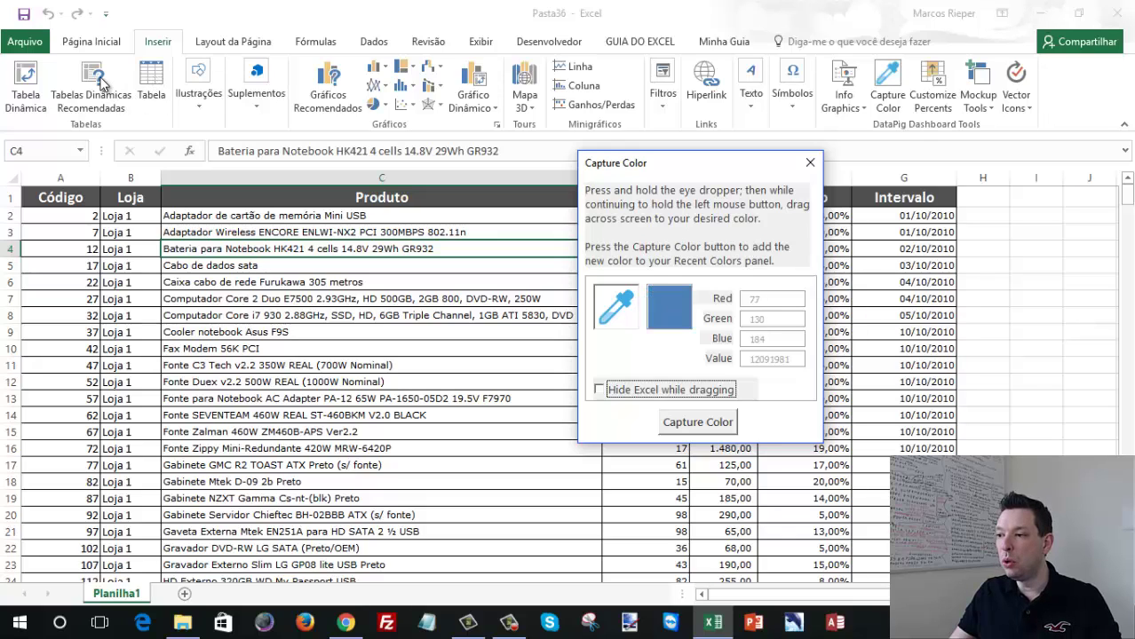
drag(102, 89, 666, 335)
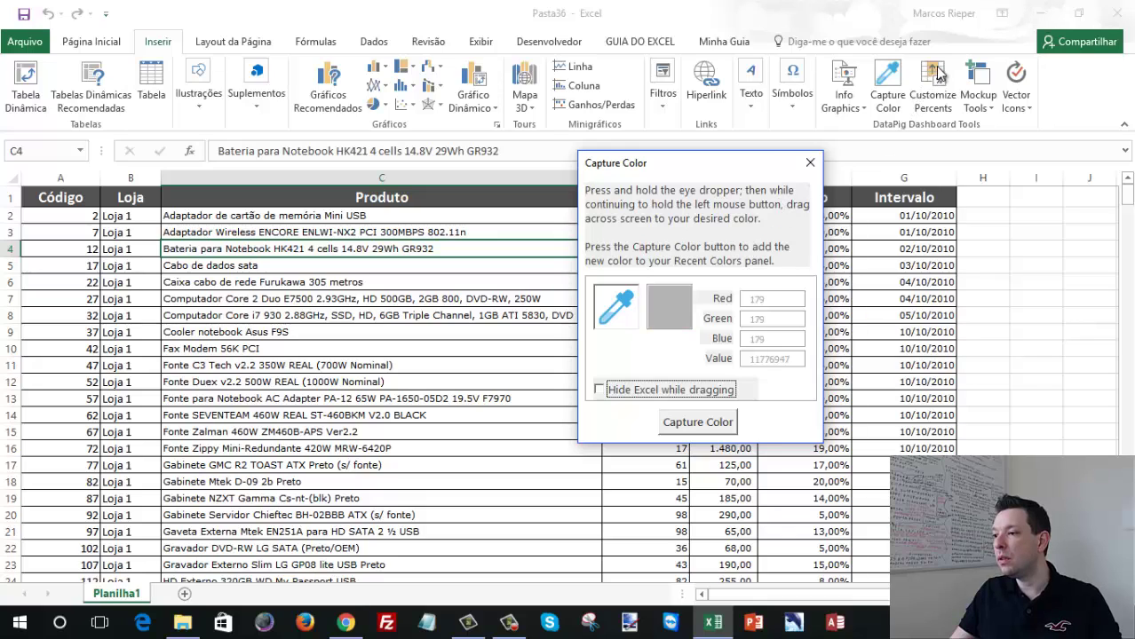
drag(937, 76, 939, 78)
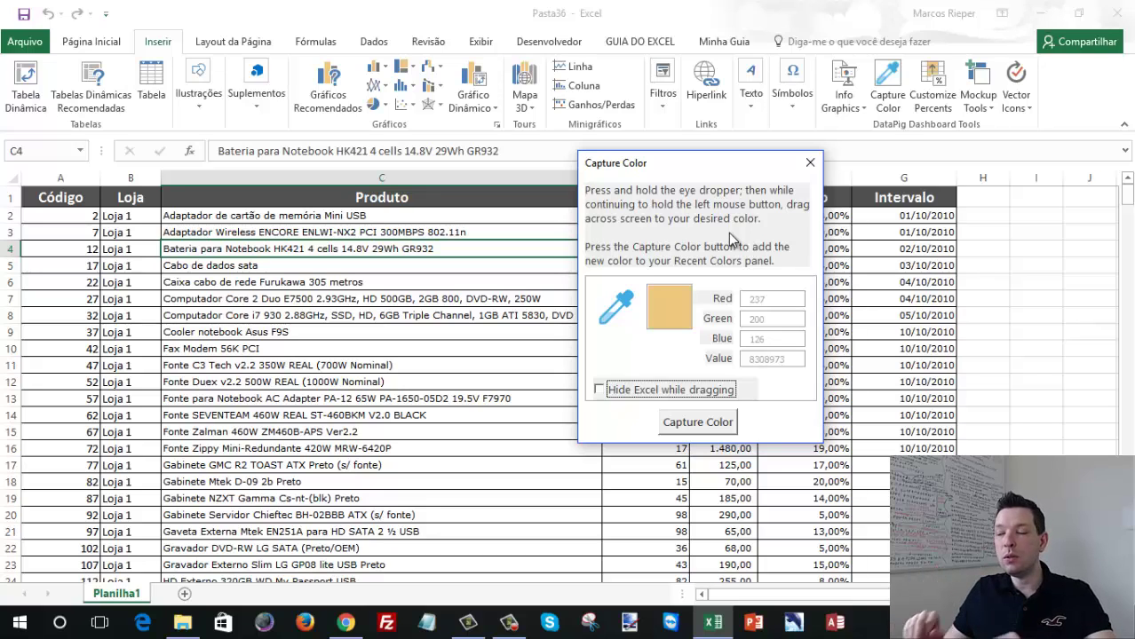
click(810, 163)
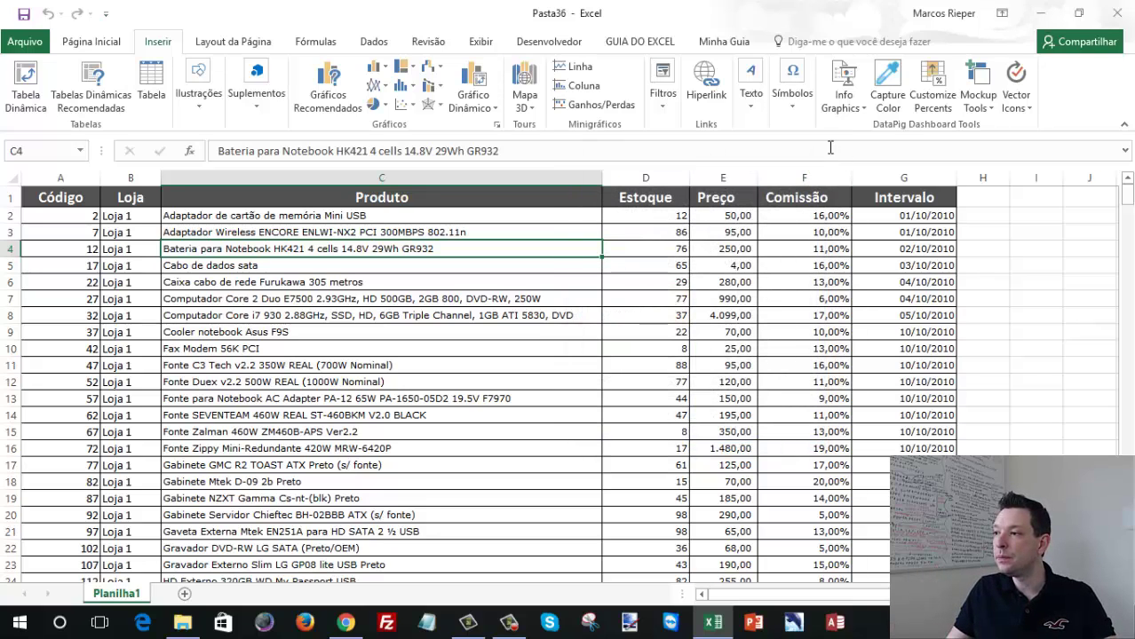
click(844, 93)
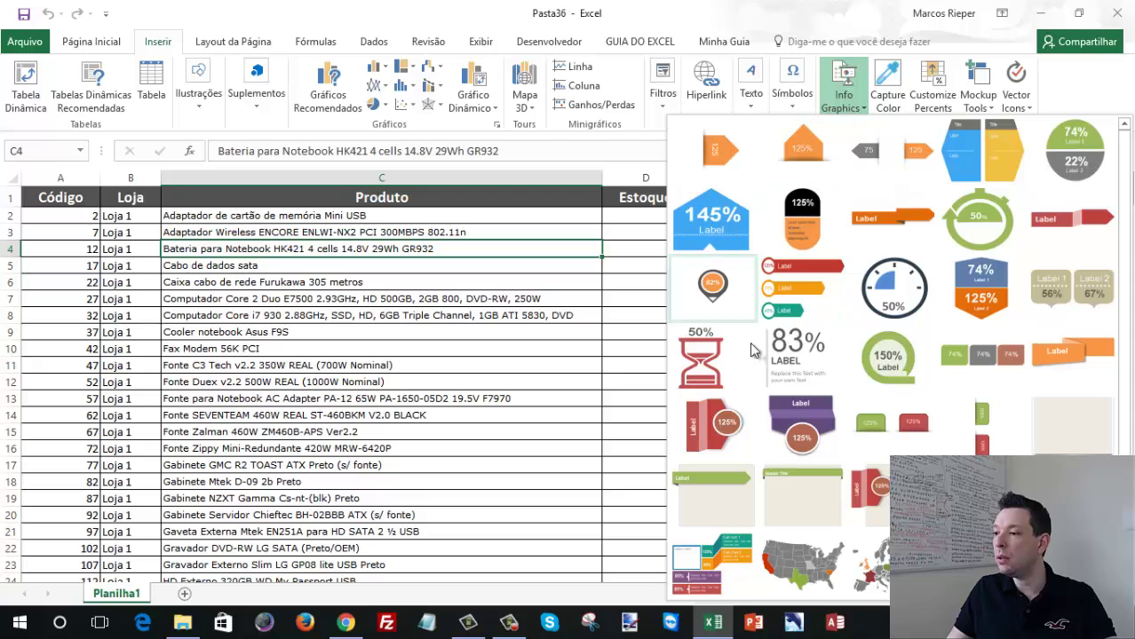
scroll(750, 349, down, 1)
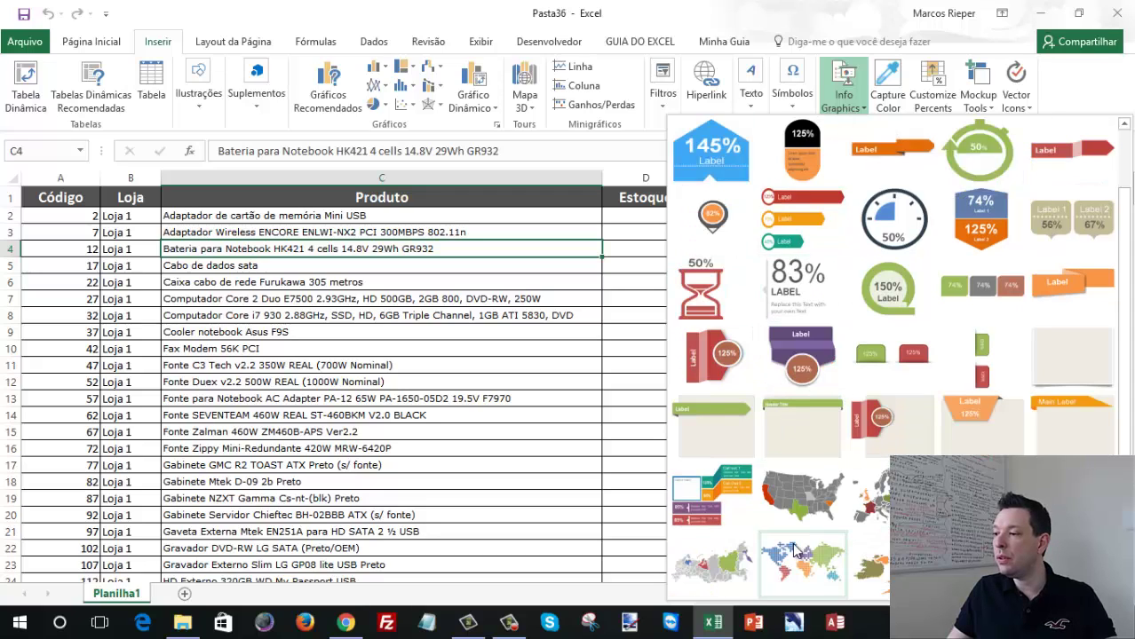
scroll(981, 222, up, 1)
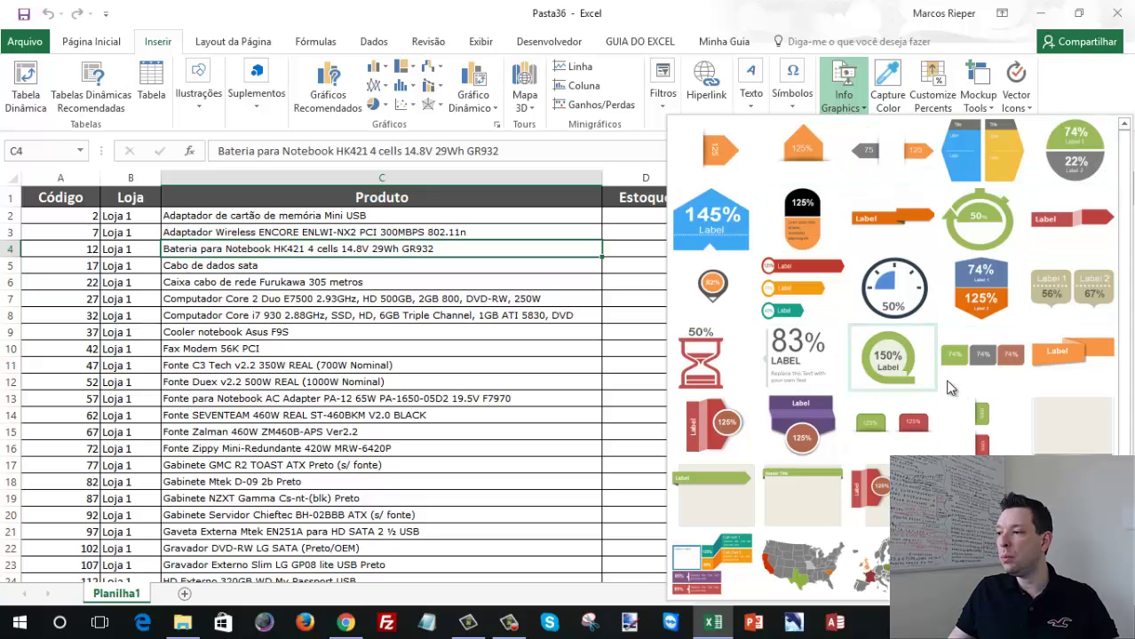
click(1052, 99)
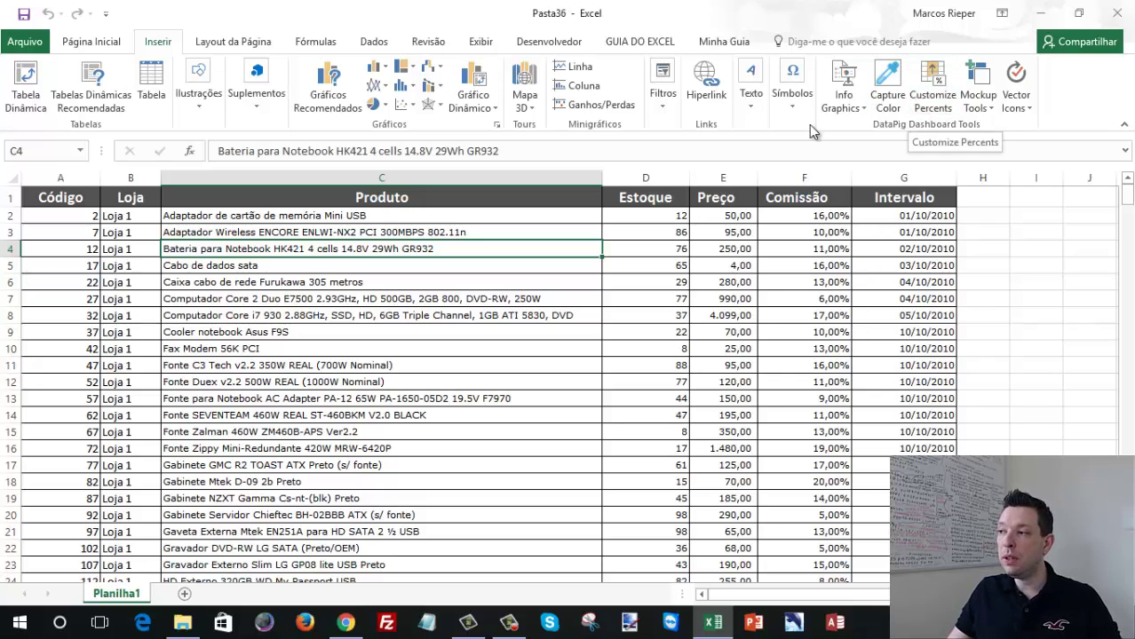
Show the Minha Guia tab with its Separar arquivos button.
click(735, 44)
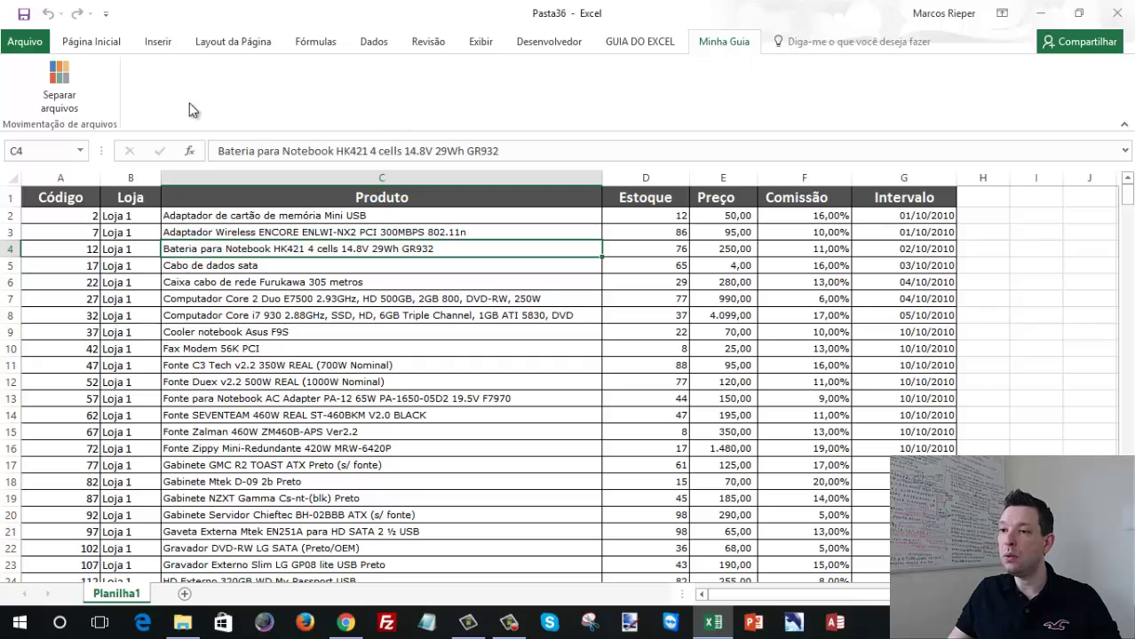